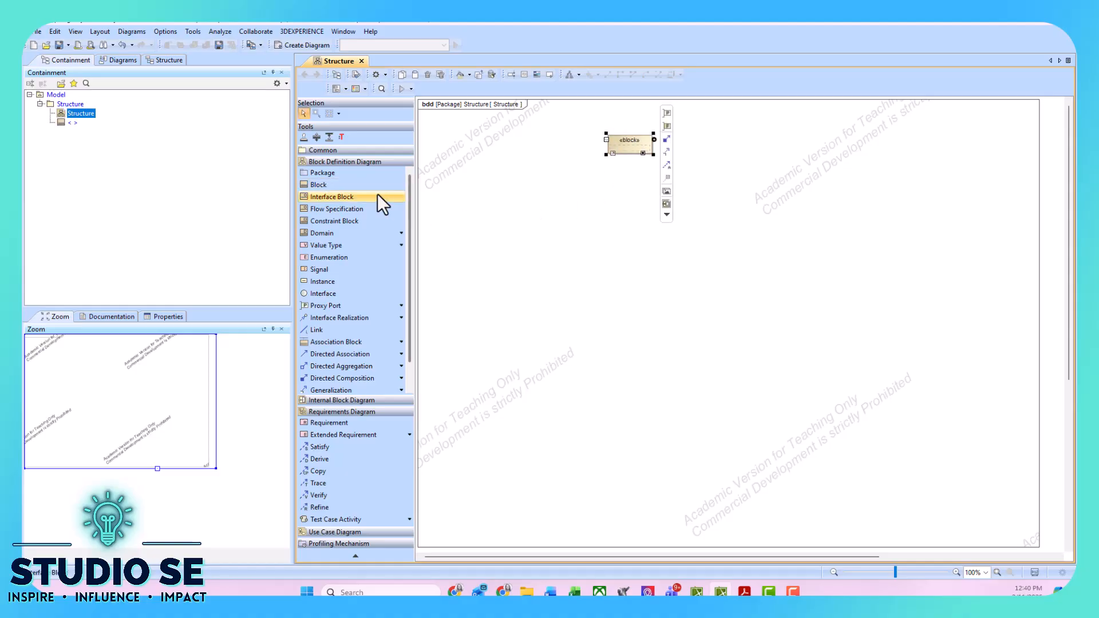
- Add two more blocks to the block definition diagram, side by side below the existing block
click(518, 203)
click(356, 186)
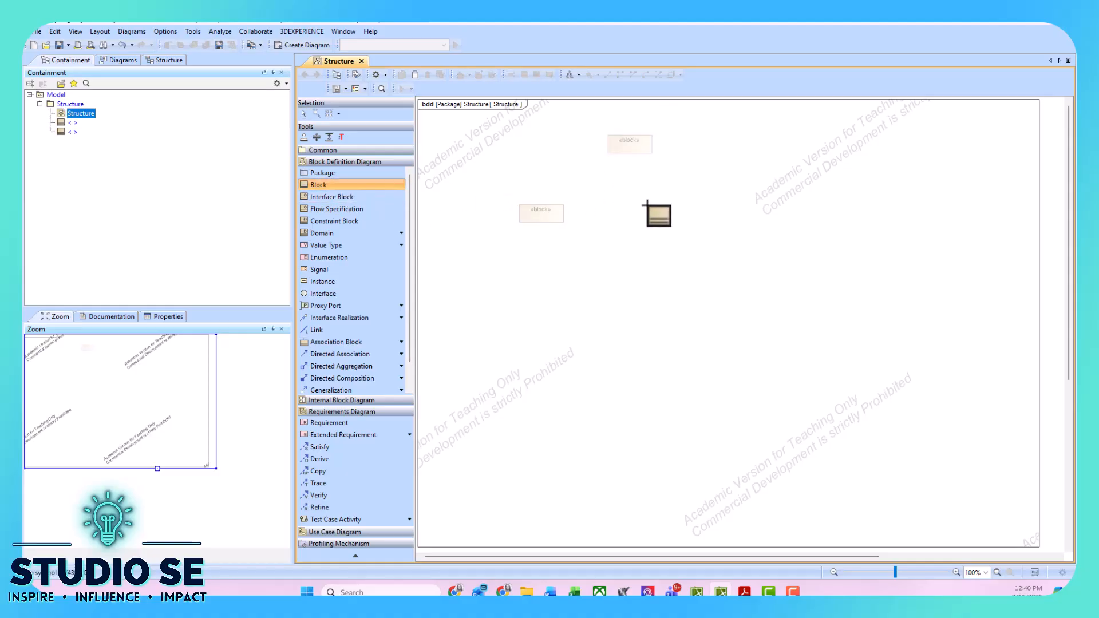
click(641, 205)
- Name the upper block System and the two lower blocks Comp A and Comp B
click(633, 147)
click(633, 146)
text(System)
key(Return)
click(538, 226)
click(538, 226)
text(Comp A)
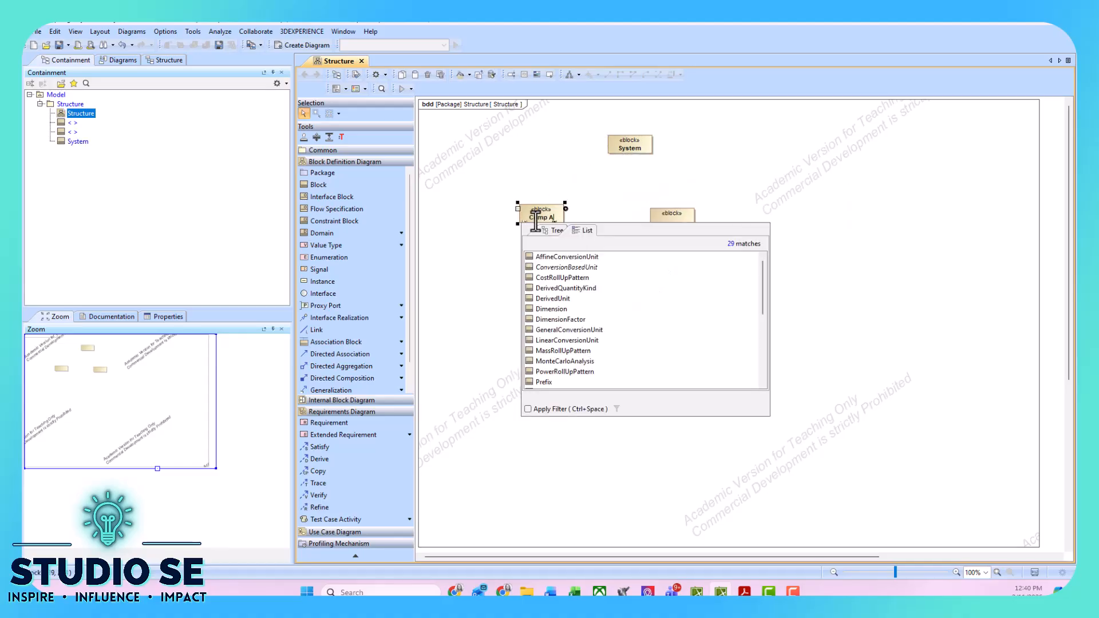
key(Return)
click(670, 220)
click(670, 220)
text(Comp B)
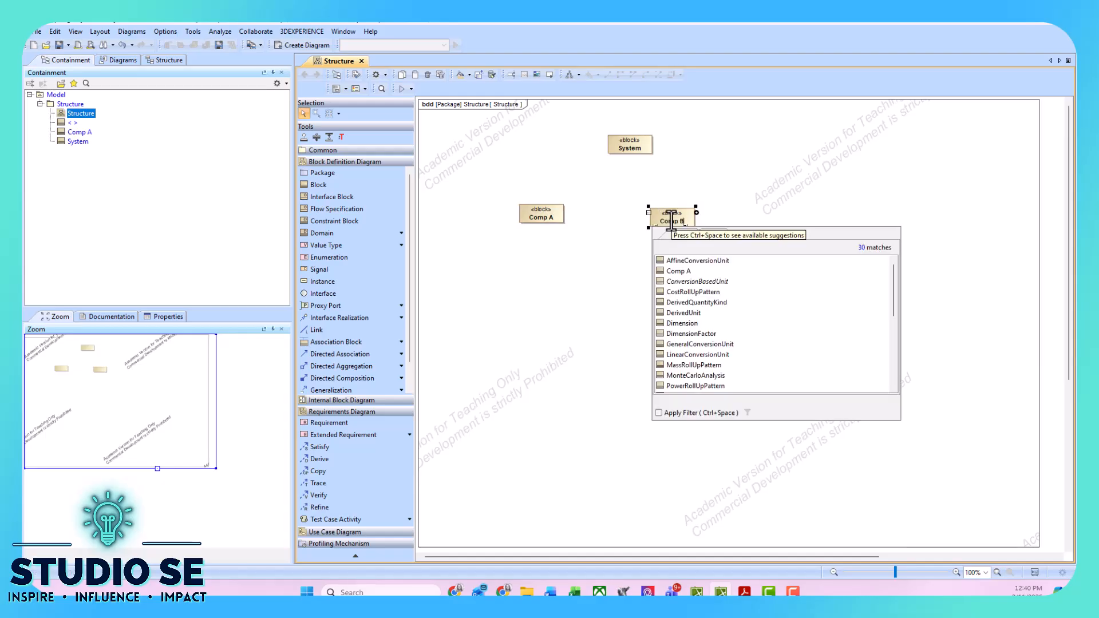
key(Return)
- Add a value property a of type Real to the Comp A block
click(561, 216)
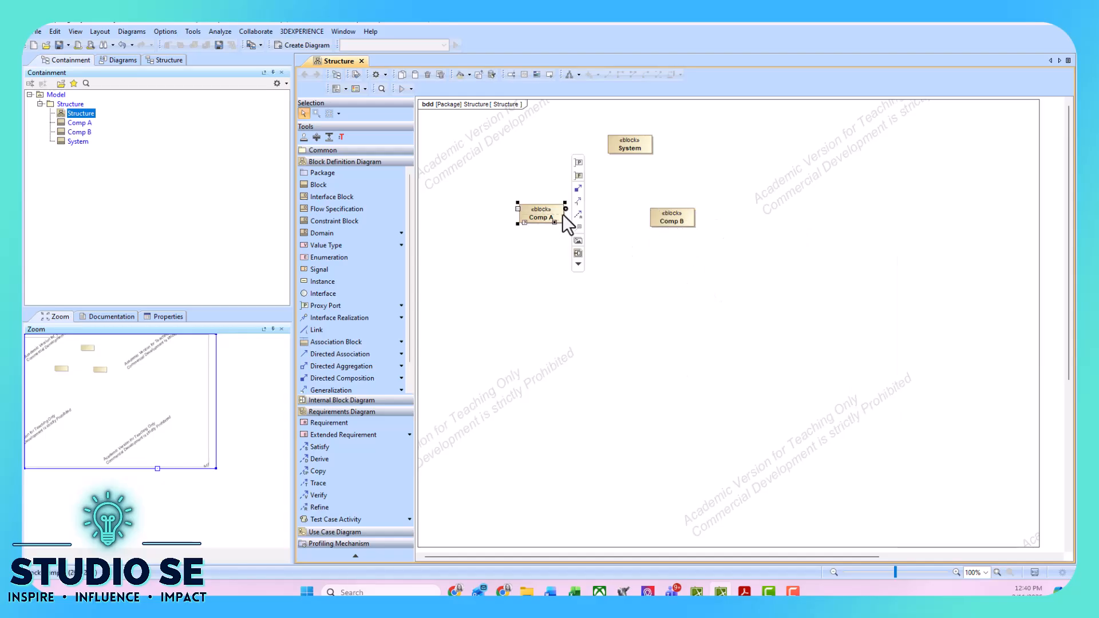
click(566, 210)
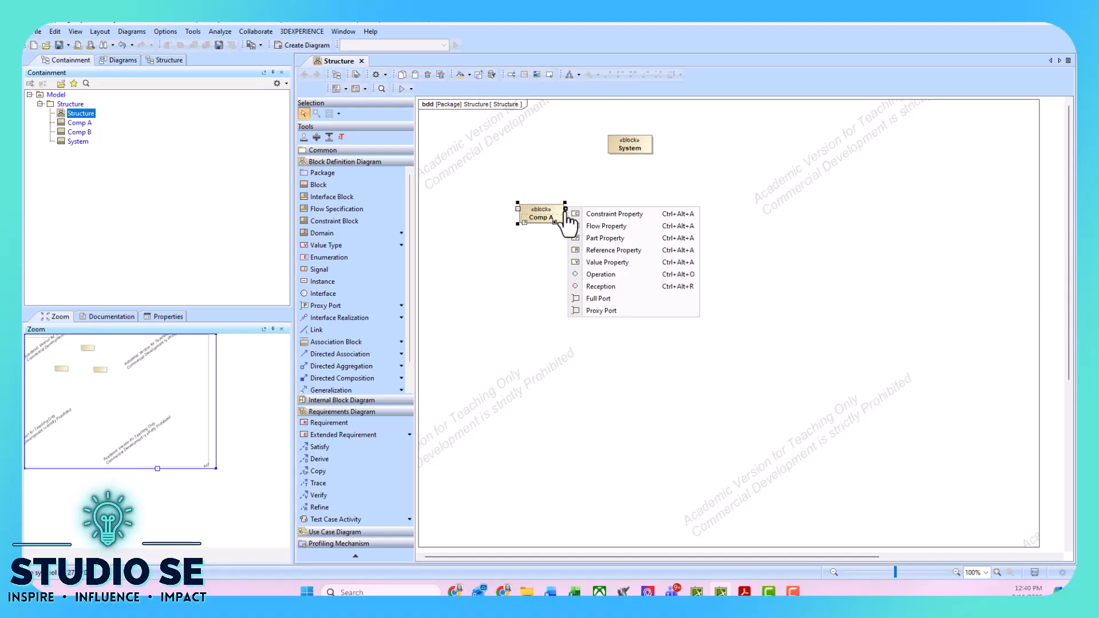
click(592, 259)
text(a:Real)
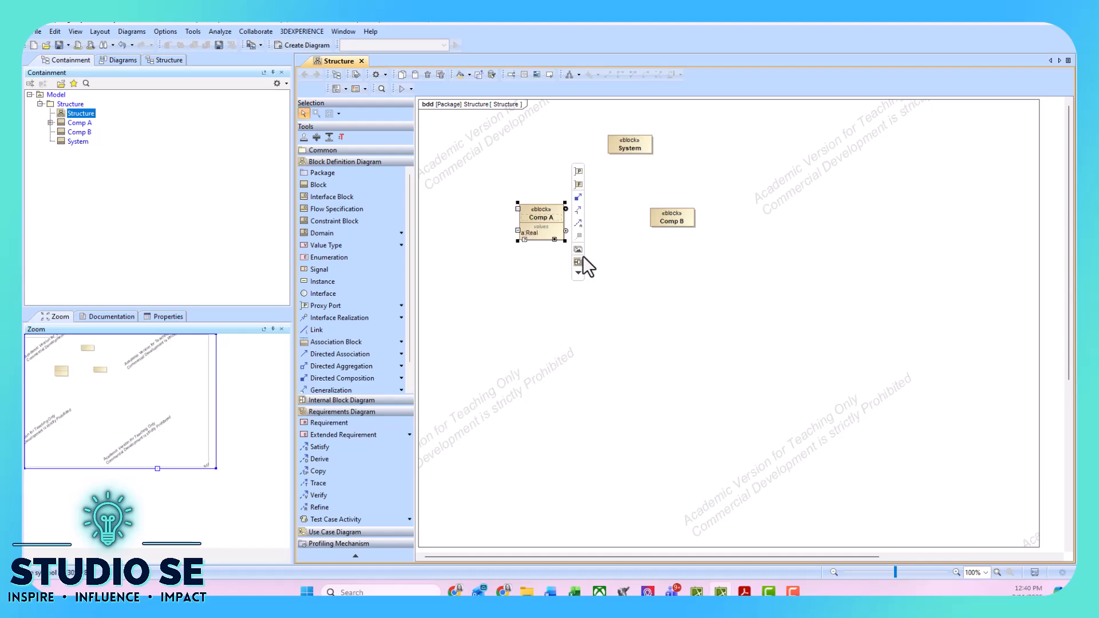
click(610, 240)
- Add a value property b of type Real to Comp B and move the block closer to Comp A, level with it
click(666, 216)
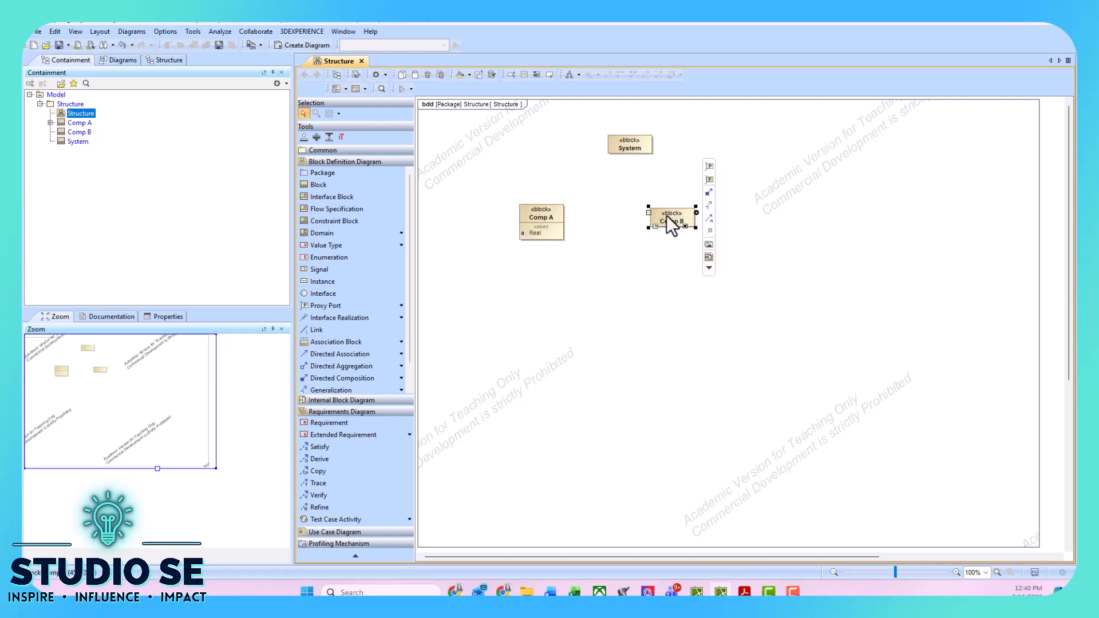
click(696, 212)
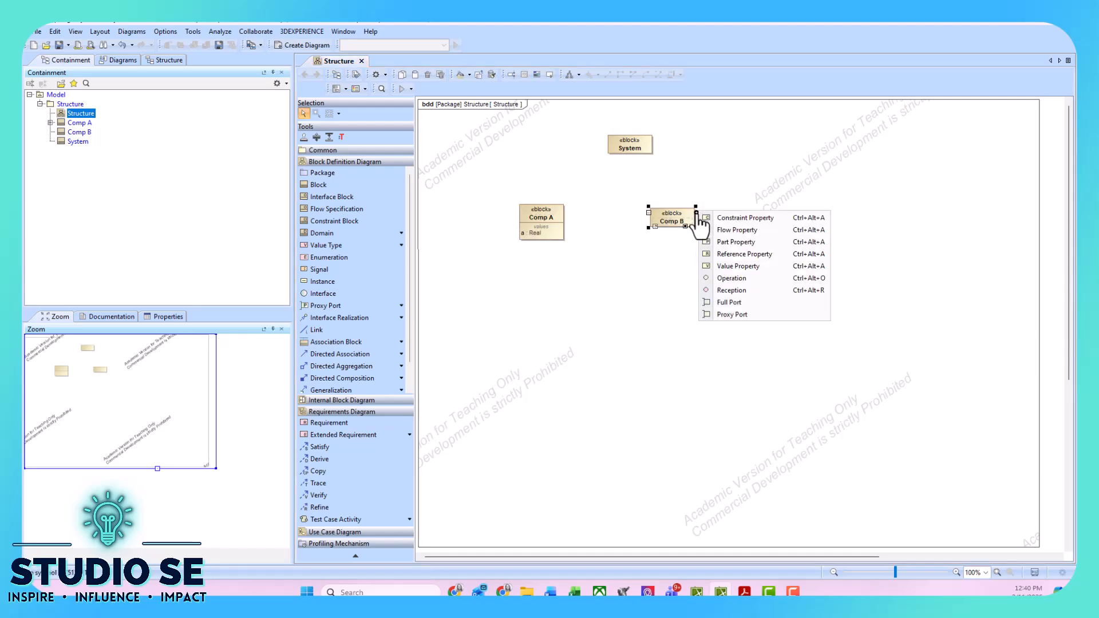
click(721, 270)
text(b : R)
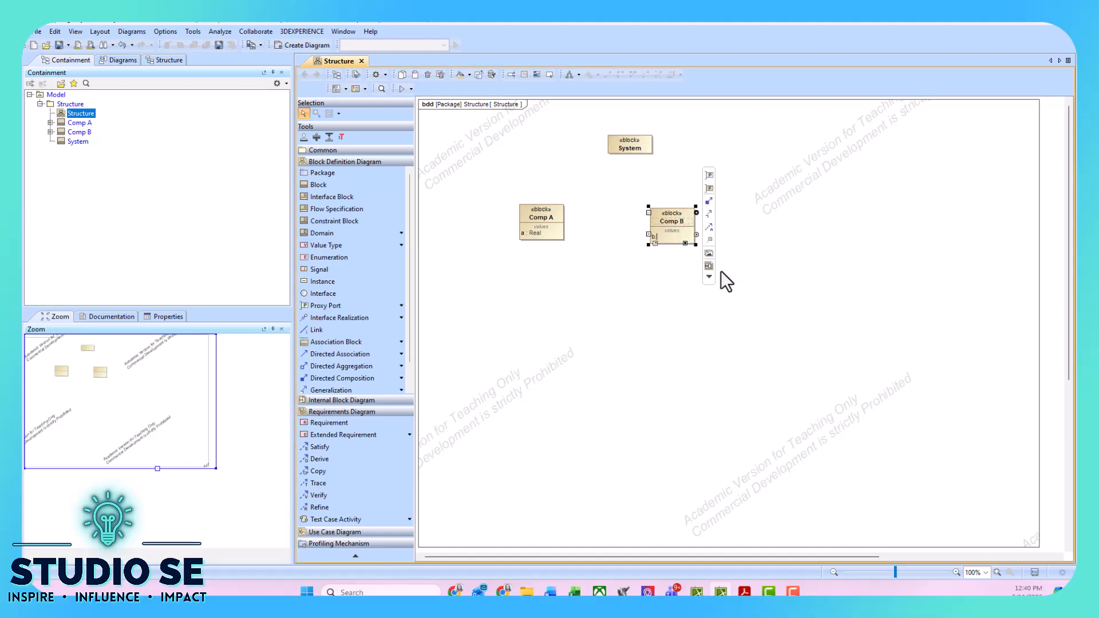
text(eal)
click(723, 256)
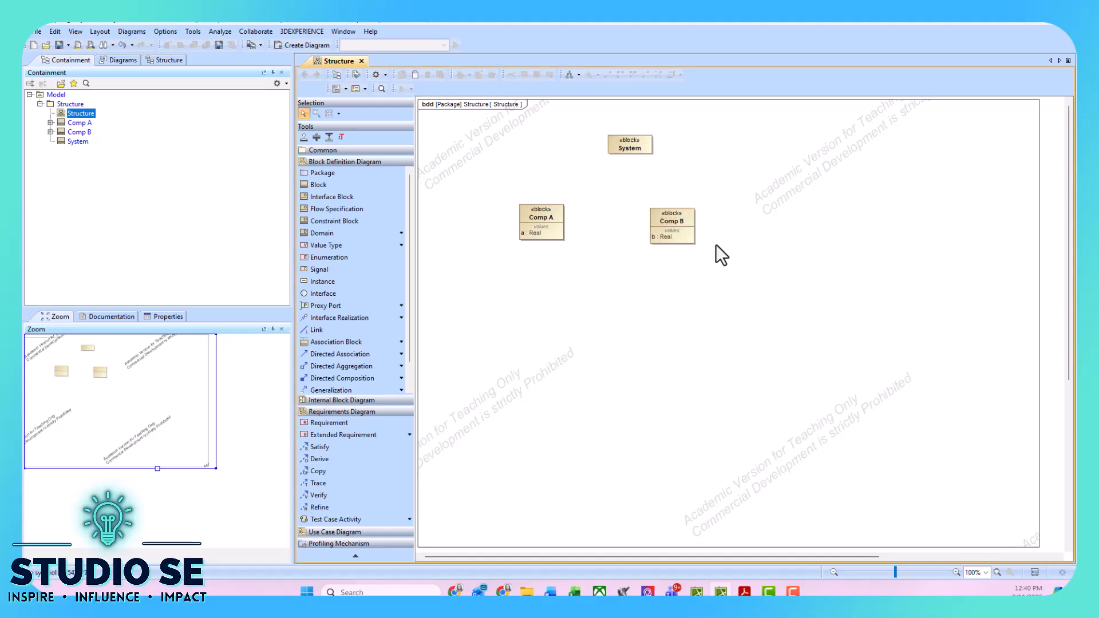
drag(685, 227, 656, 225)
click(578, 182)
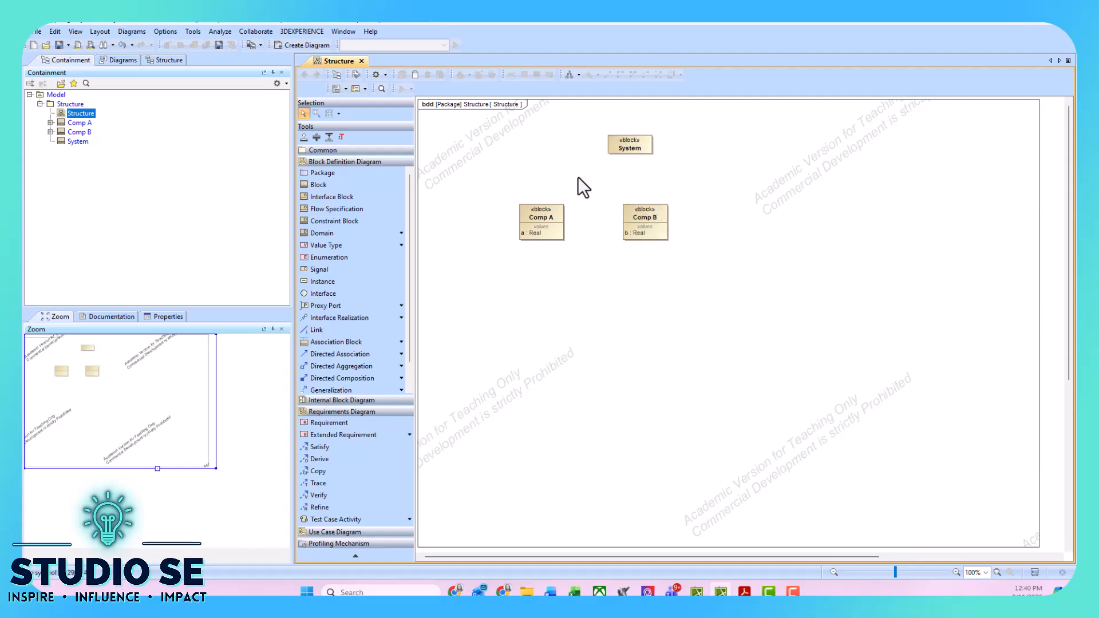
- Apply the Normal stereotype to value property a of Comp A in its specification
click(532, 232)
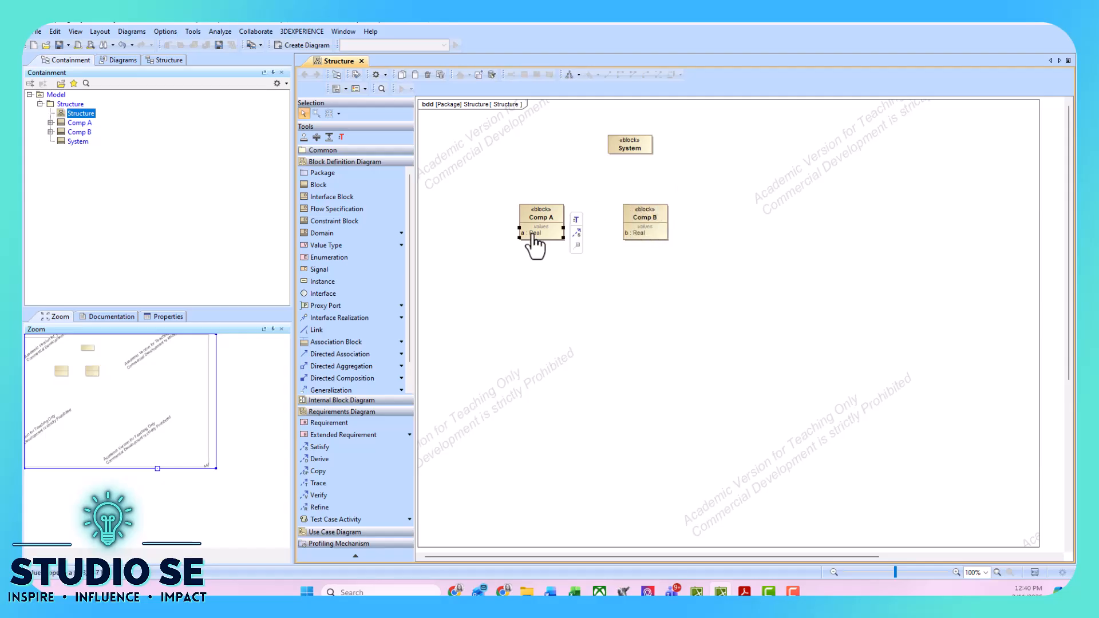
right_click(534, 242)
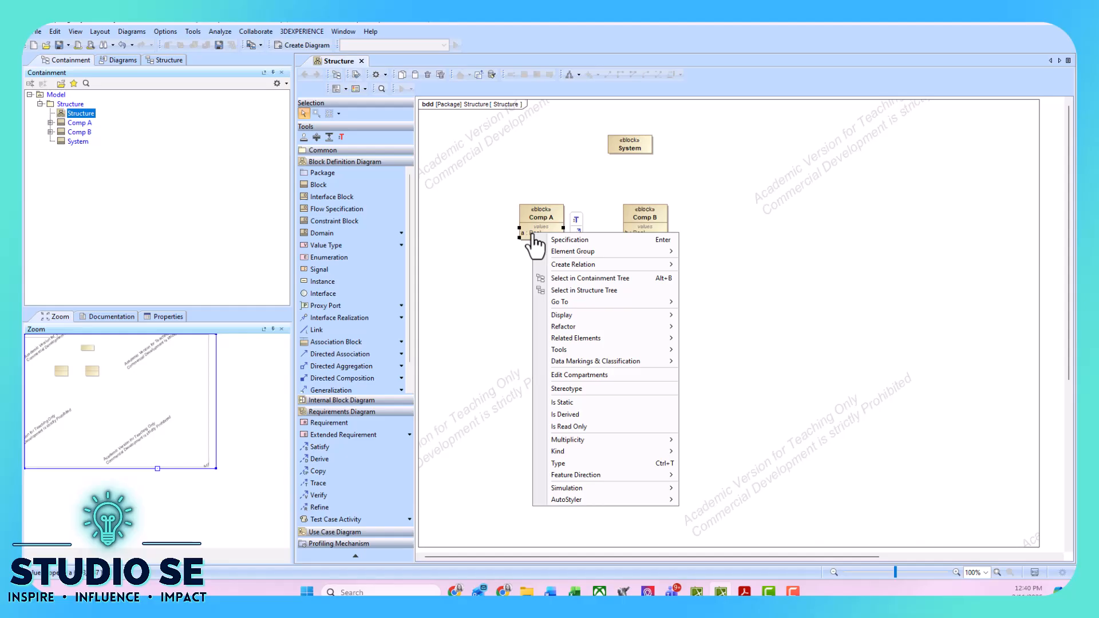
click(600, 239)
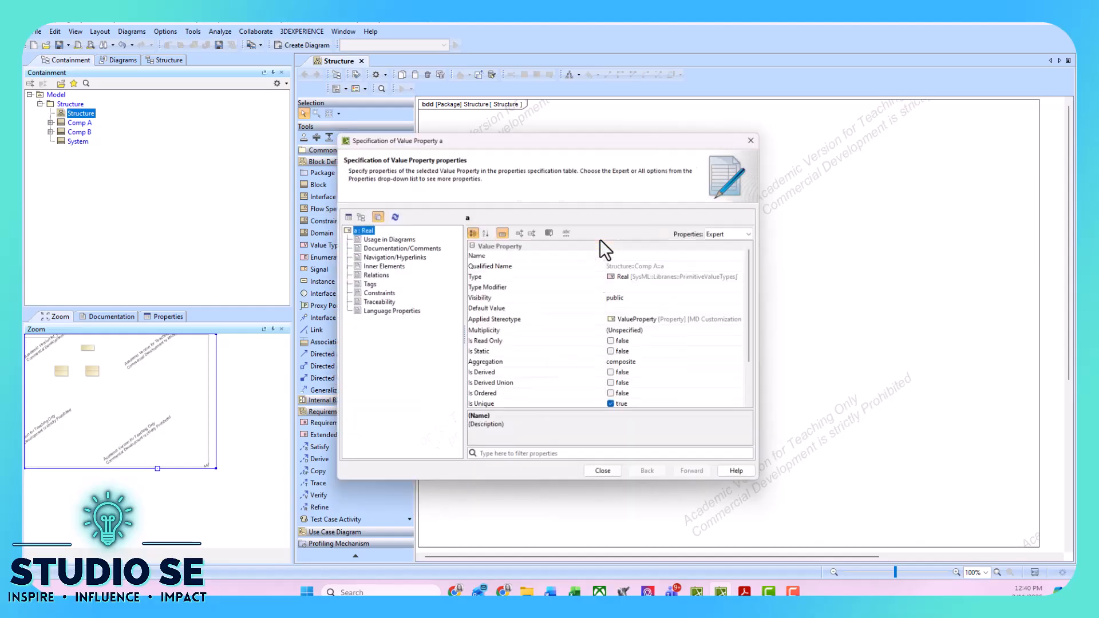
click(711, 322)
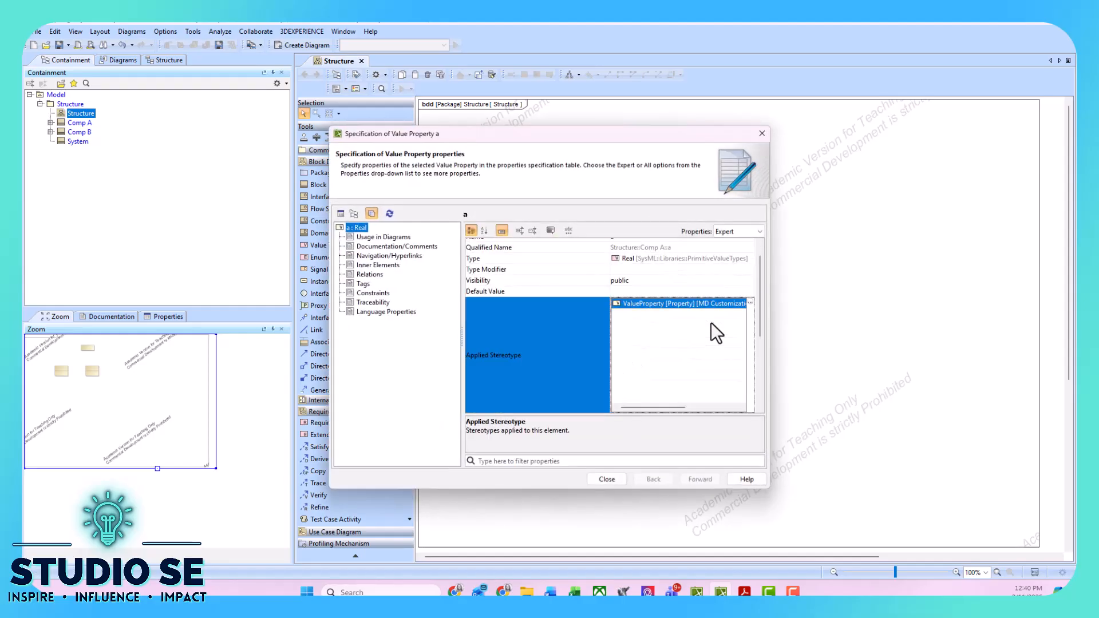
click(754, 303)
text(norm)
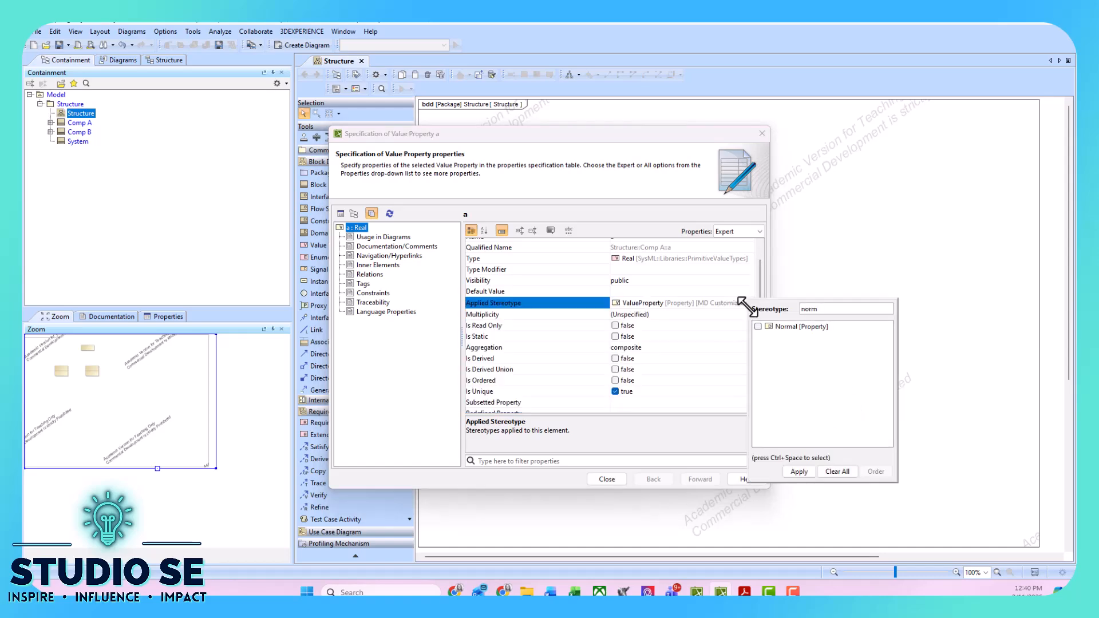
click(780, 331)
click(800, 473)
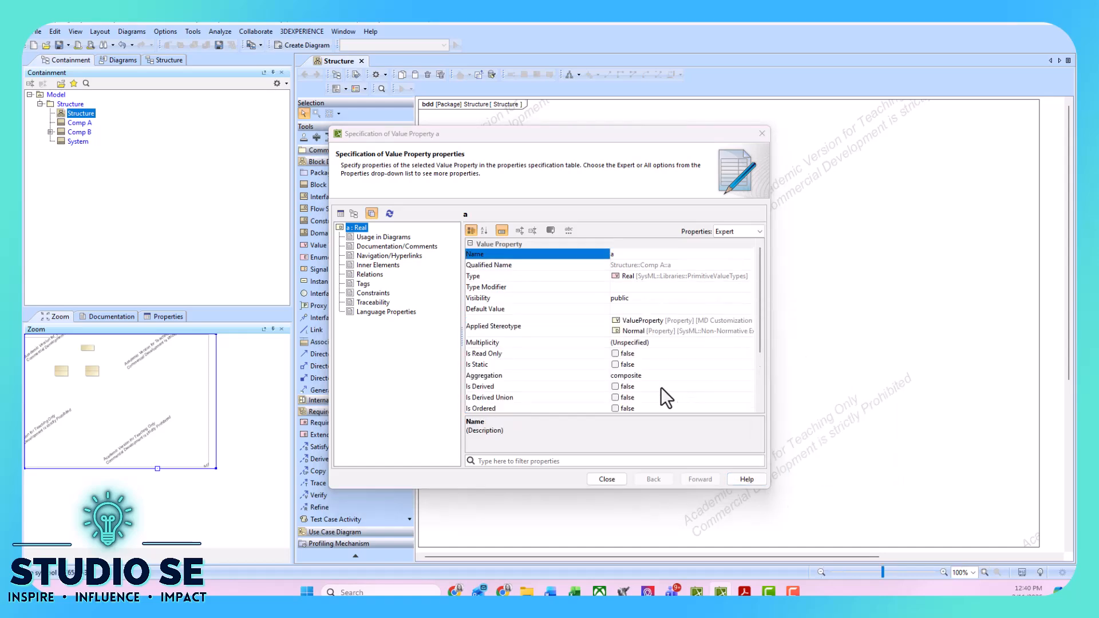
- Set value property a's mean to 3 and standard deviation to 1, and close its specification
scroll(661, 387, down, 3)
click(619, 396)
text(3)
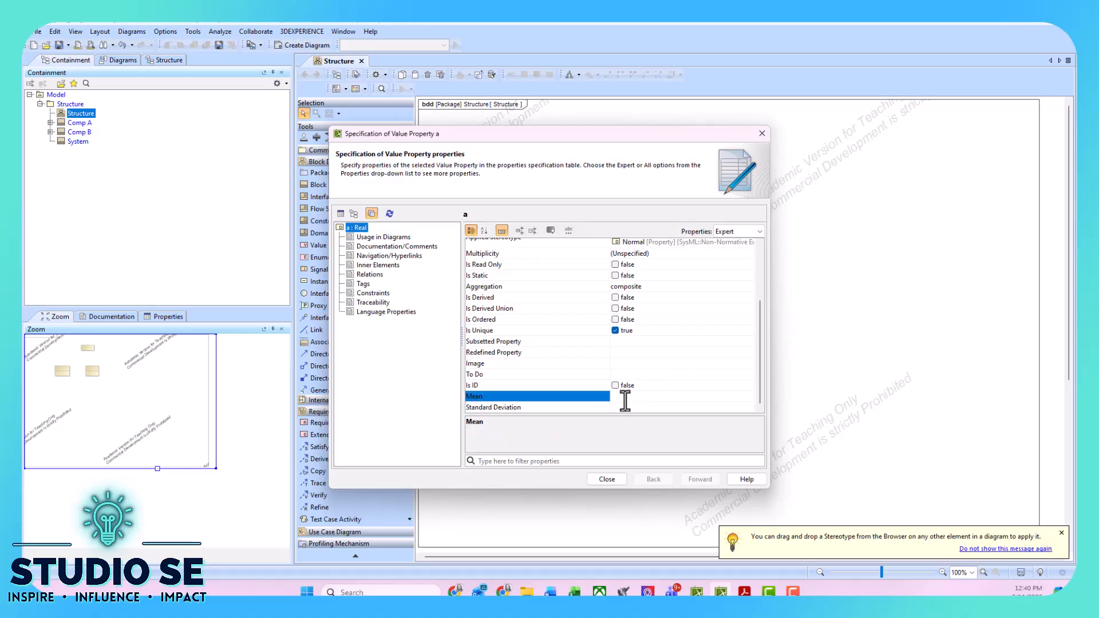
click(628, 406)
text(1)
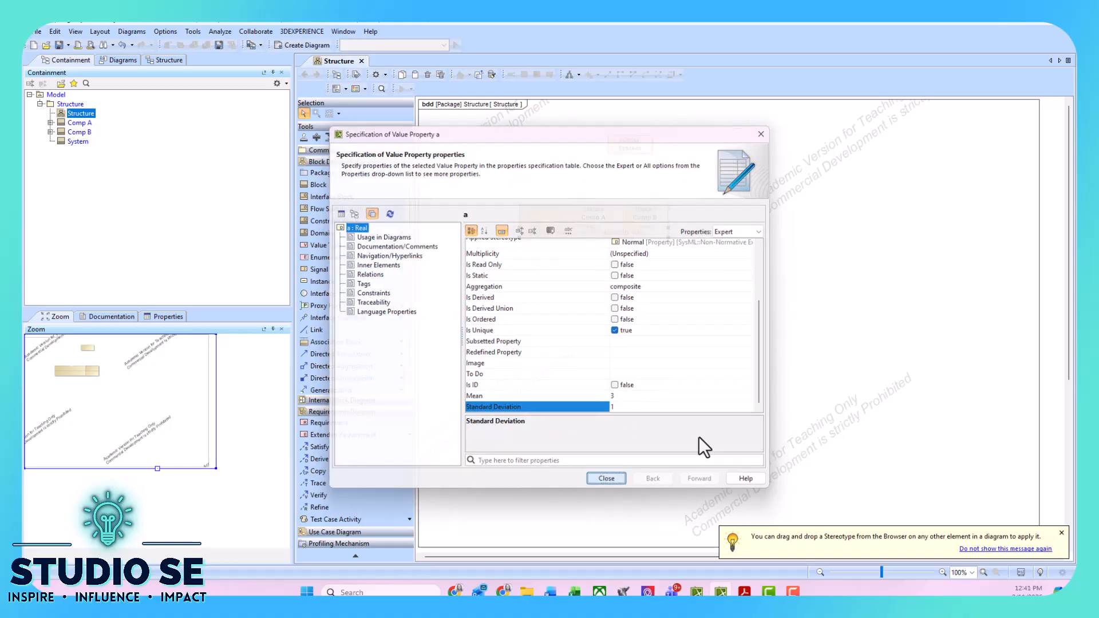
click(615, 478)
- Move Comp B clear of the widened Comp A block and apply the Normal stereotype to its value property b
drag(643, 204, 705, 205)
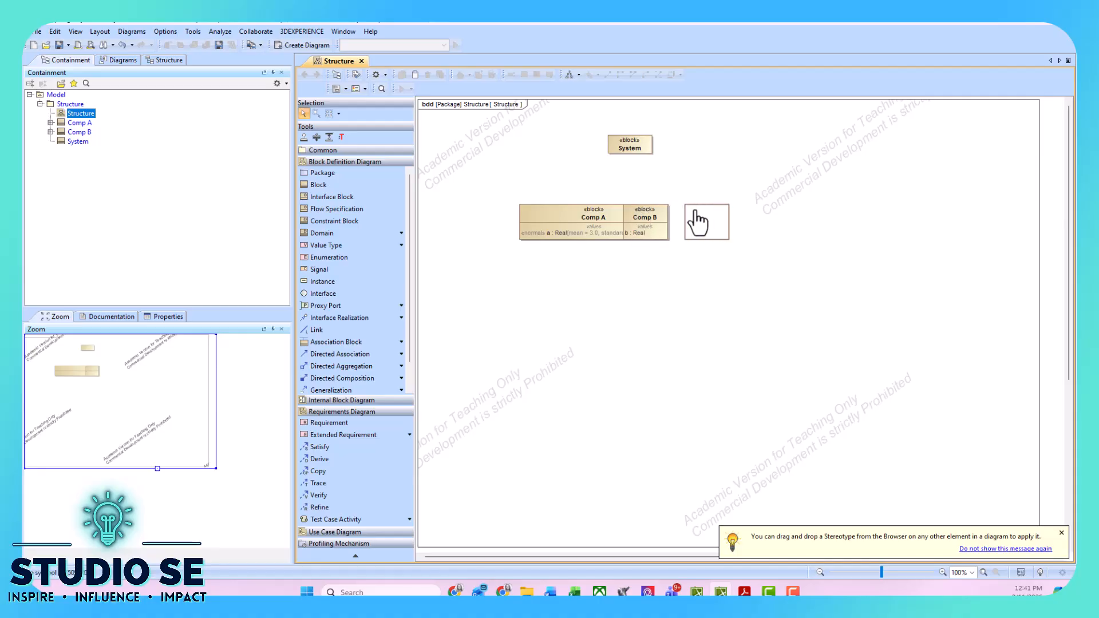
right_click(701, 235)
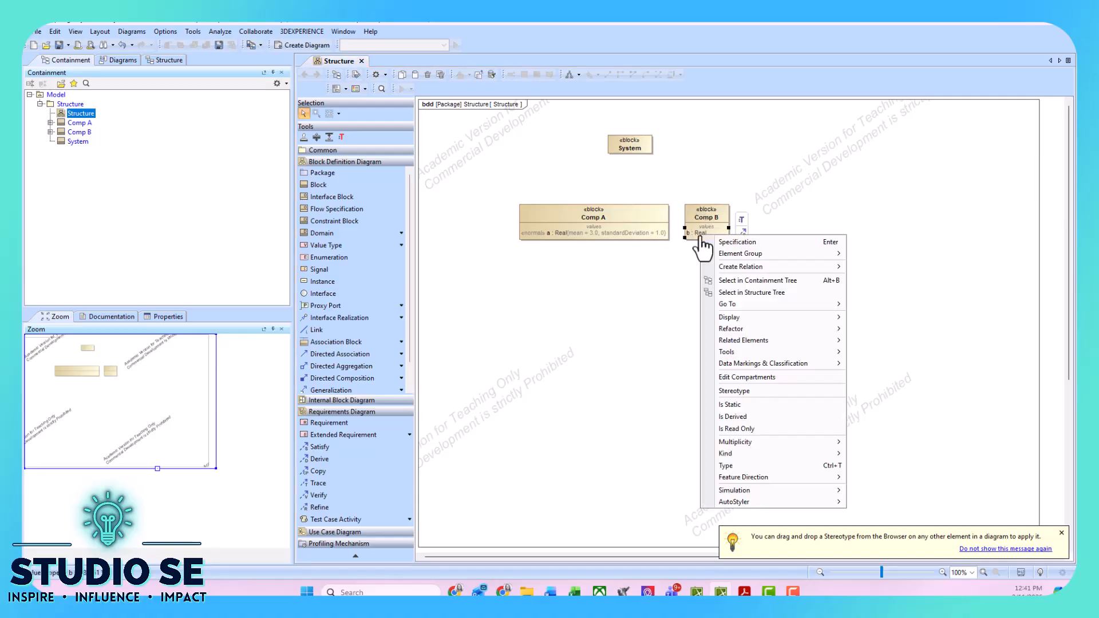
click(732, 242)
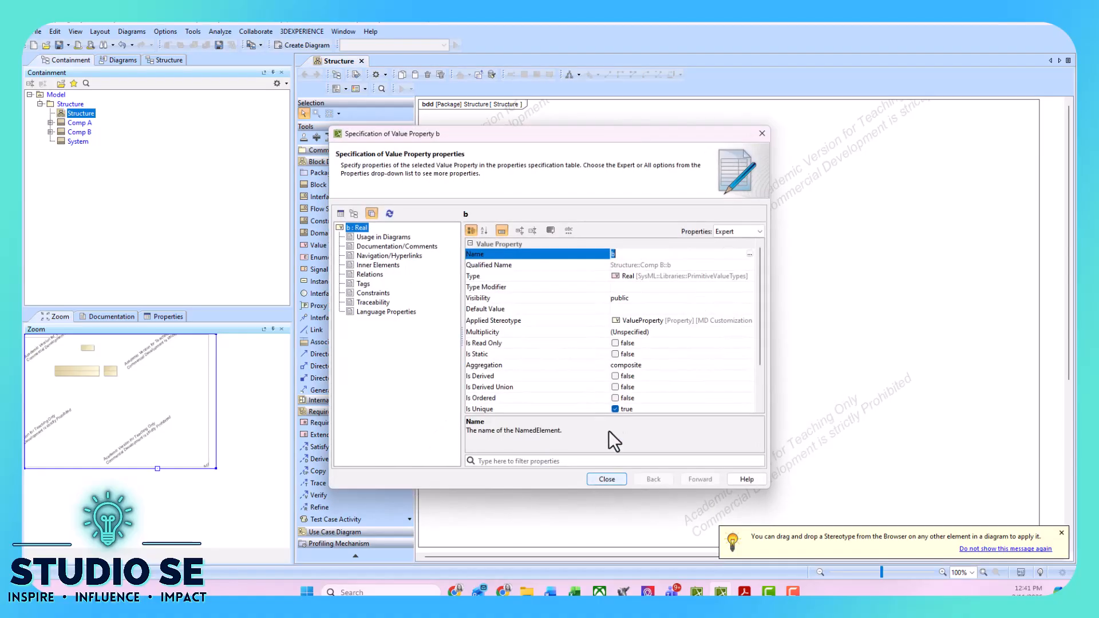
click(681, 311)
click(684, 319)
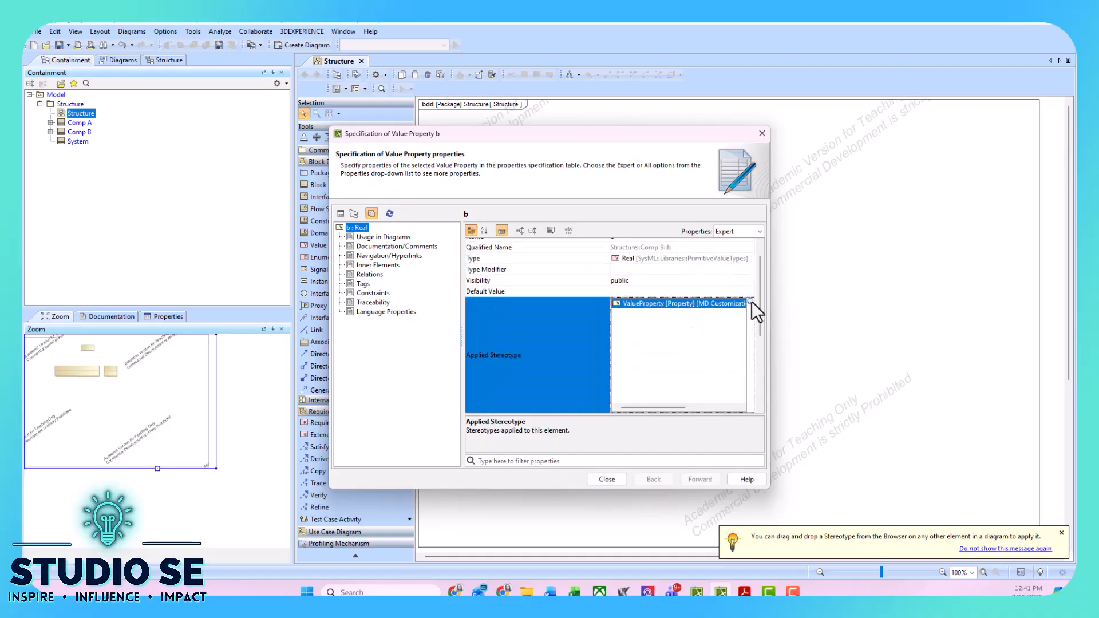
click(750, 301)
text(norm)
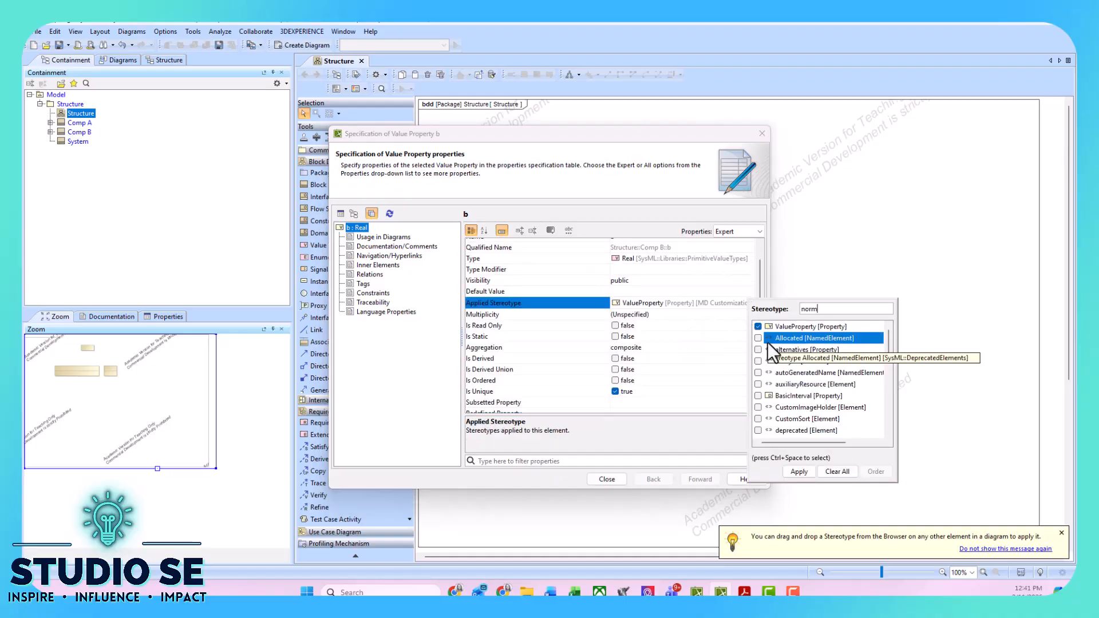
click(772, 323)
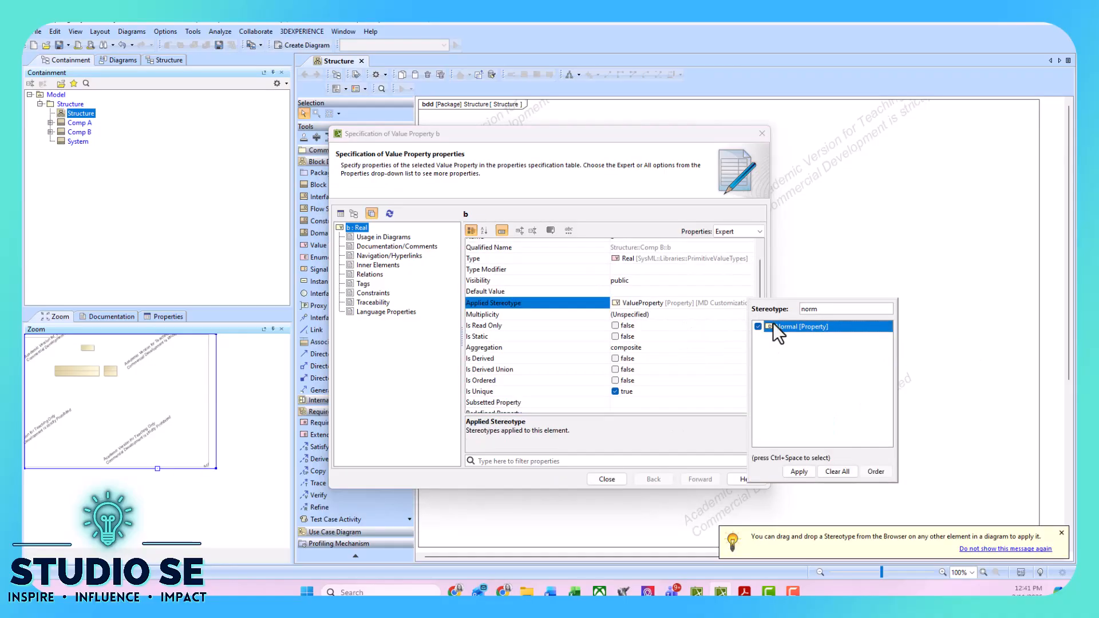
click(797, 471)
- Set value property b's mean to 2 and standard deviation to 0.75, and close its specification
scroll(664, 356, down, 2)
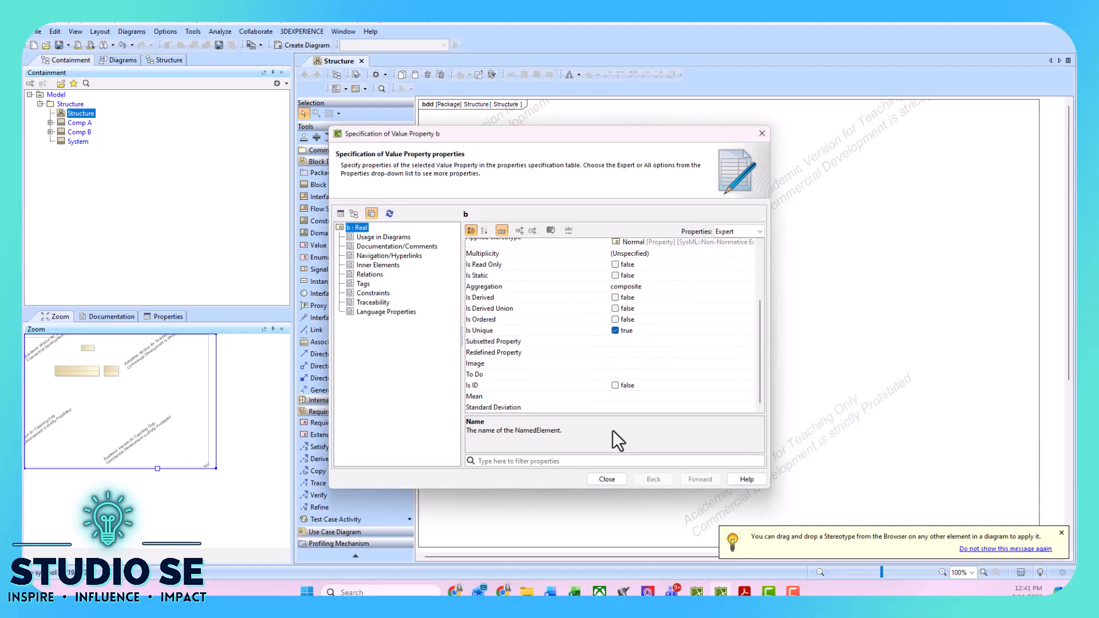
click(630, 396)
text(2)
click(630, 407)
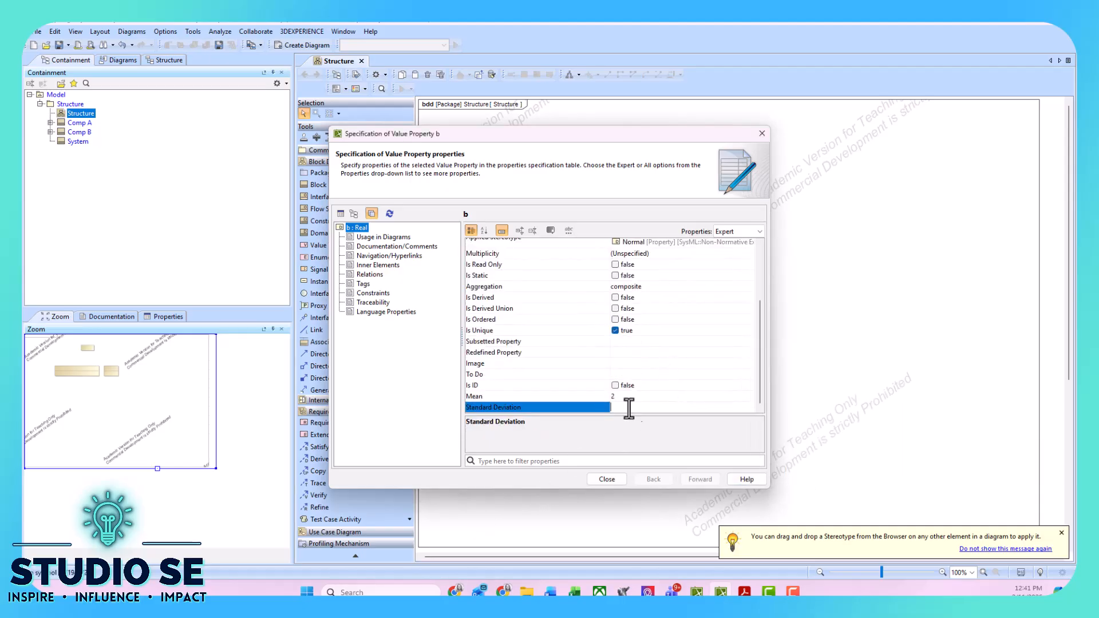
text(0.75)
click(608, 479)
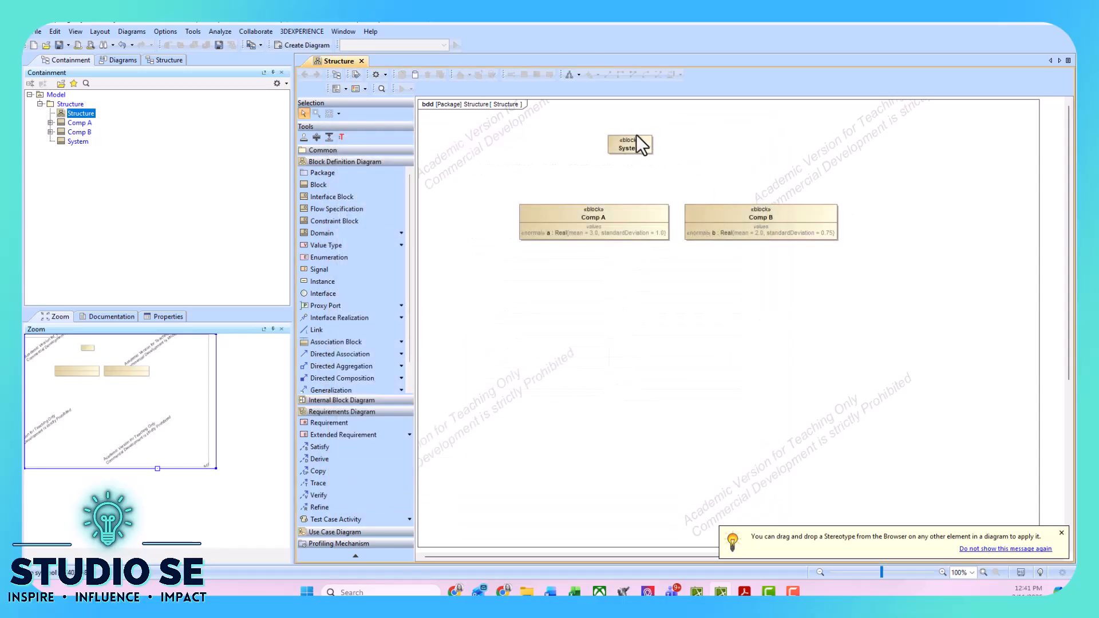
- Center the System block above the components and connect it to Comp B and Comp A with directed compositions
drag(681, 139, 682, 142)
click(712, 142)
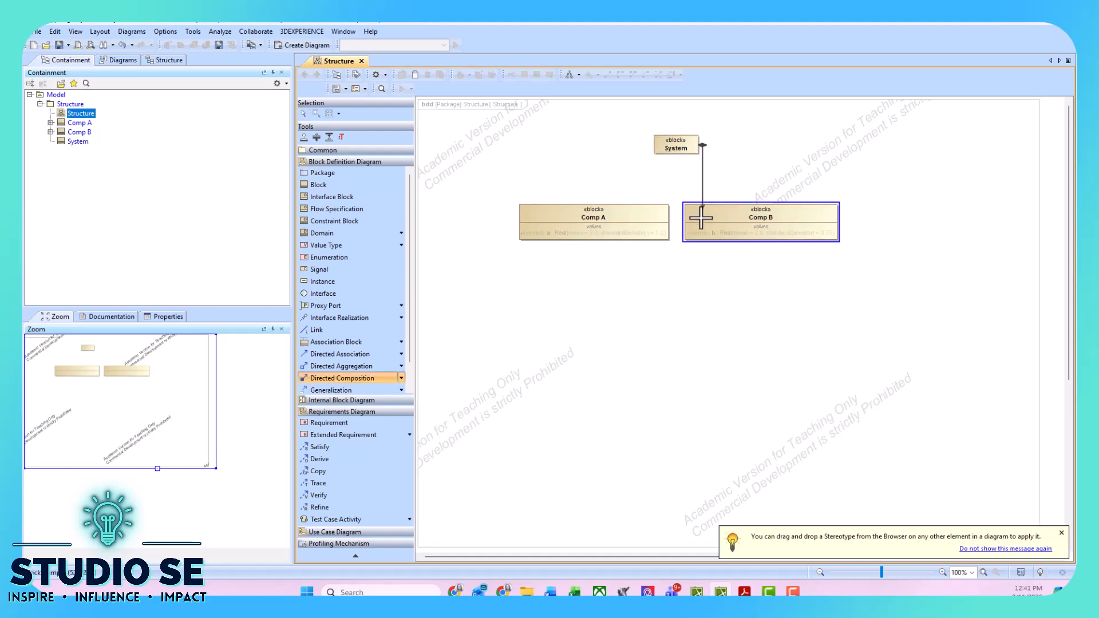
click(702, 218)
click(668, 150)
click(713, 142)
click(617, 229)
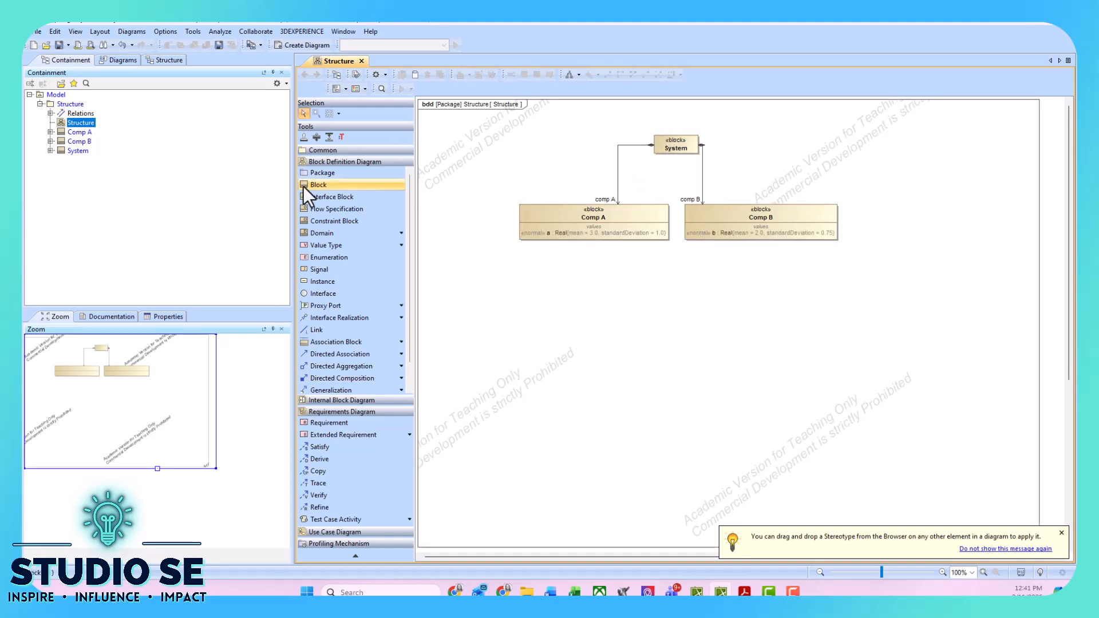
- Add a constraint block named Calculation beside the System block
click(312, 221)
click(766, 129)
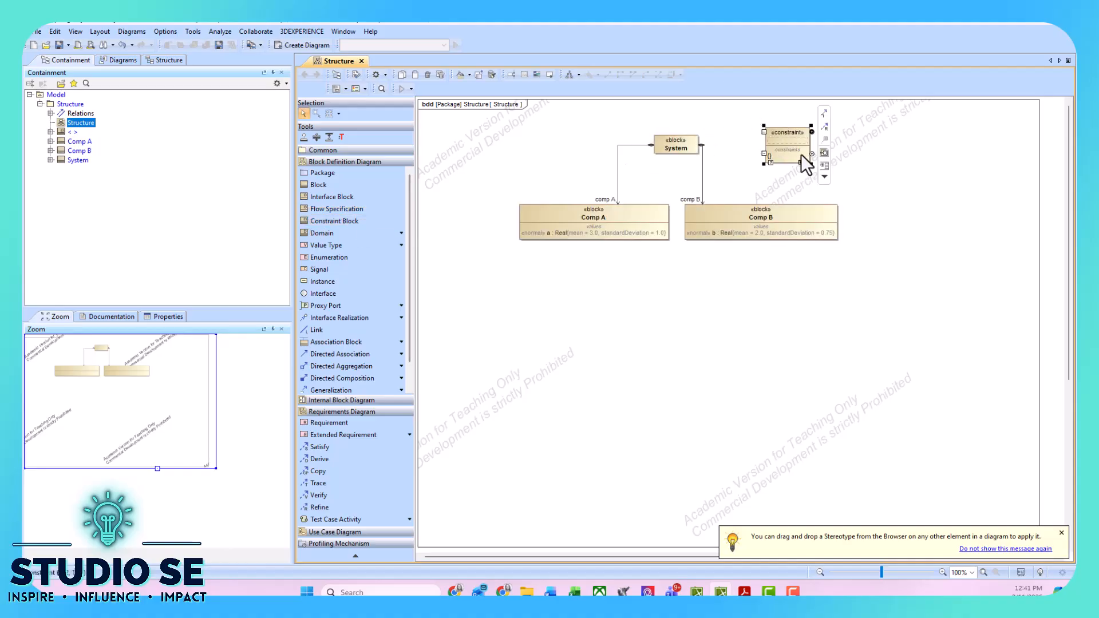
click(794, 142)
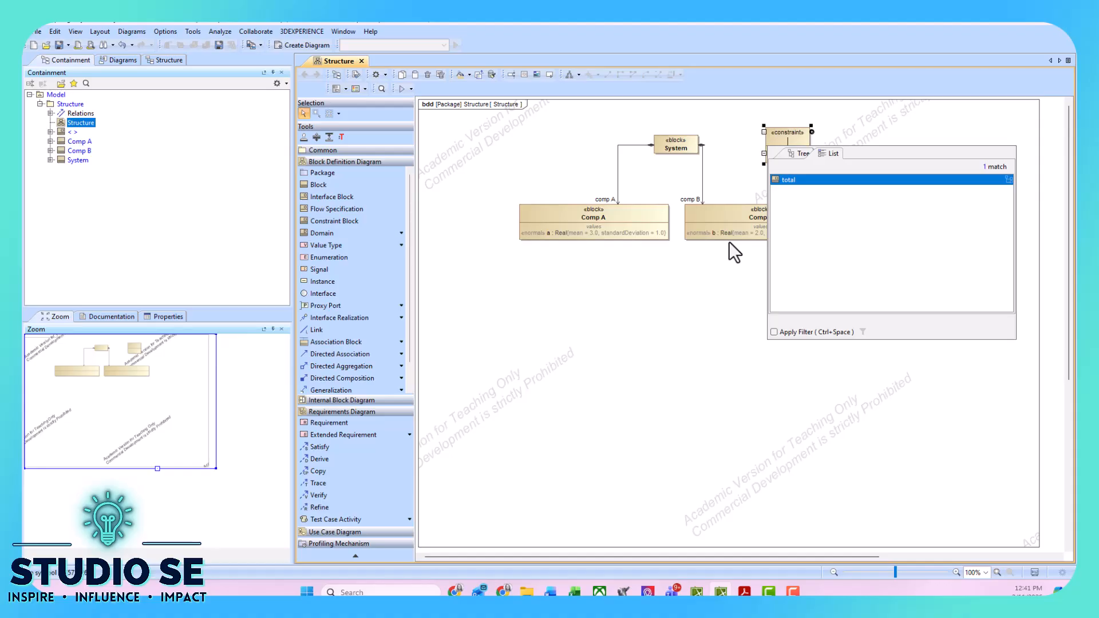
text(Calculation)
key(Return)
click(749, 148)
- Enter t = a*b as the constraint expression of the Calculation block
click(787, 135)
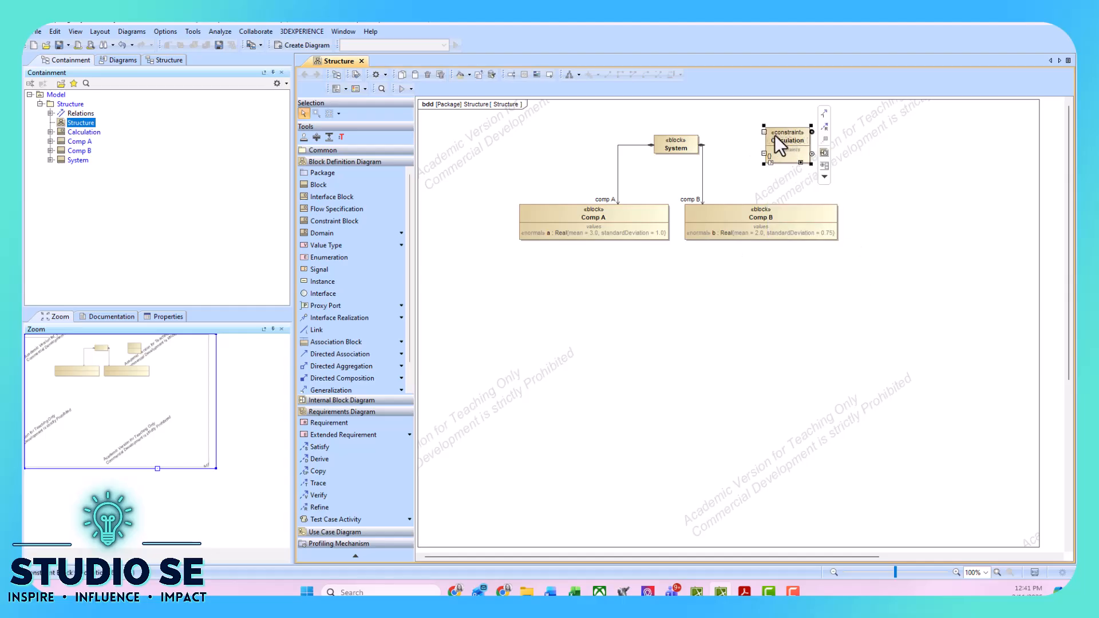
click(778, 155)
text(t = a*b)
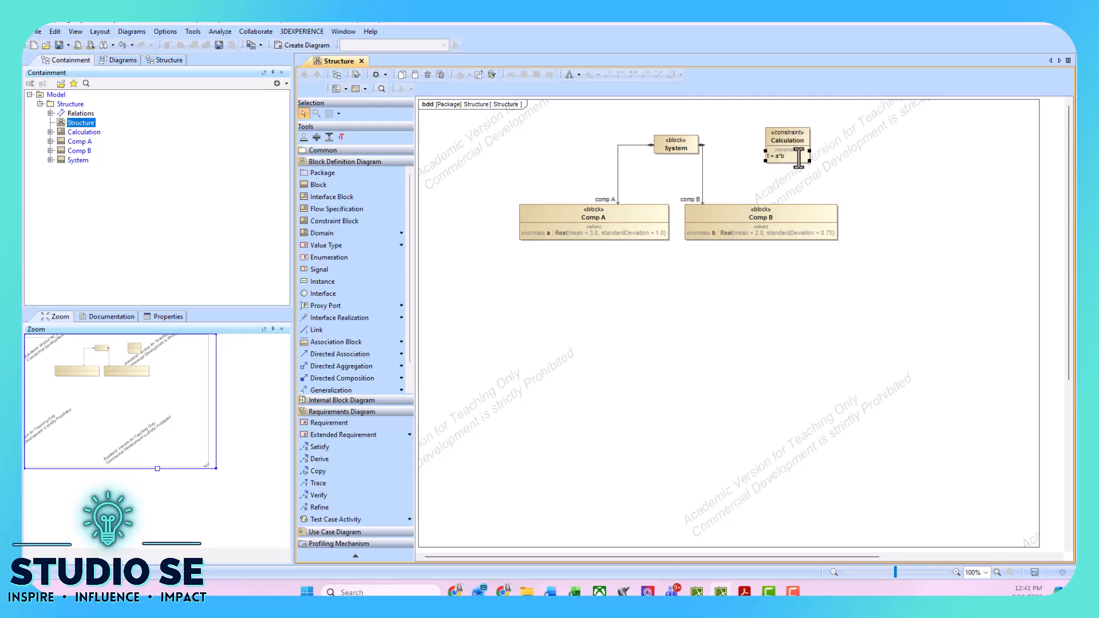
click(749, 149)
- Shift the System block slightly up and toward Comp A, and add a value property t : Real to it
click(681, 150)
drag(681, 152, 666, 142)
click(685, 137)
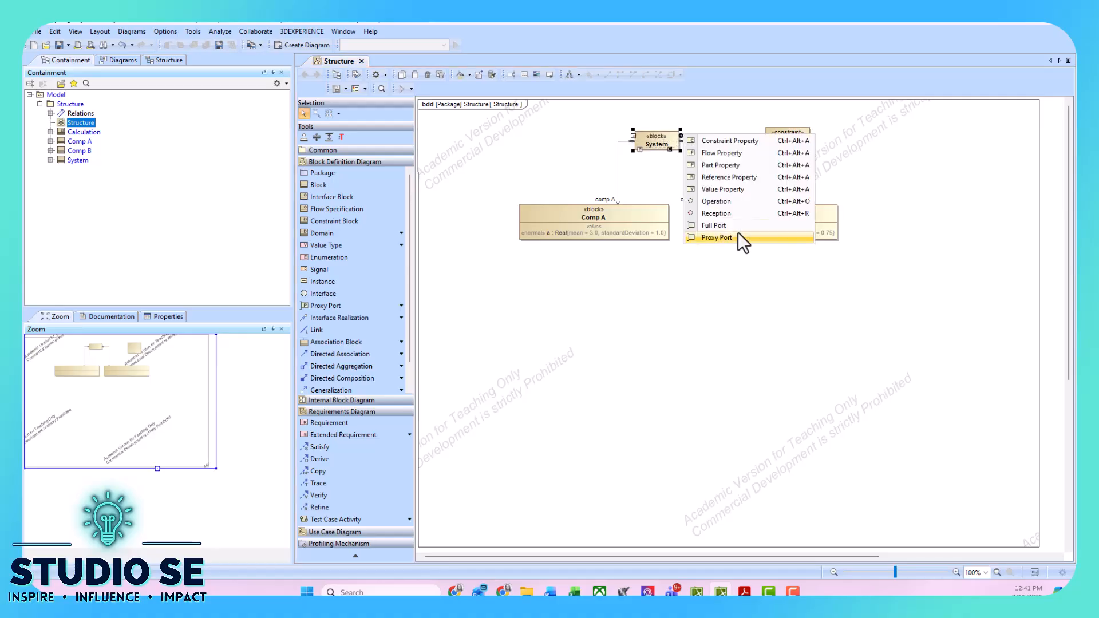
click(714, 185)
text(t : Re)
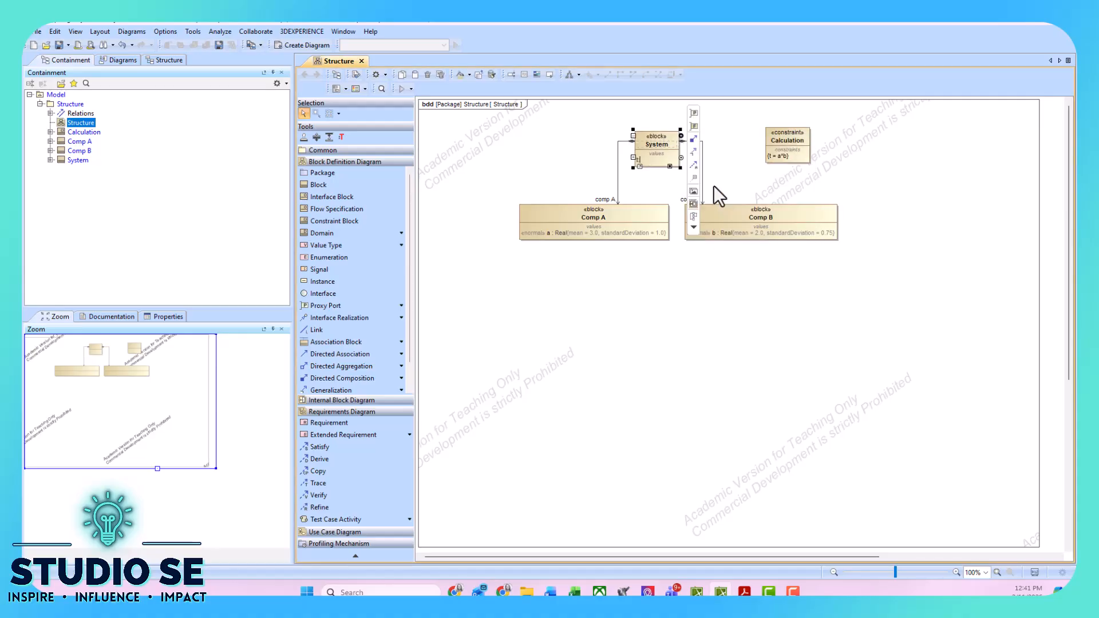
text(al)
key(Return)
- Connect System to the Calculation constraint block with a directed composition, and move the whole structure lower in the diagram
drag(693, 138, 786, 144)
drag(853, 346, 510, 116)
drag(656, 143, 606, 277)
click(575, 232)
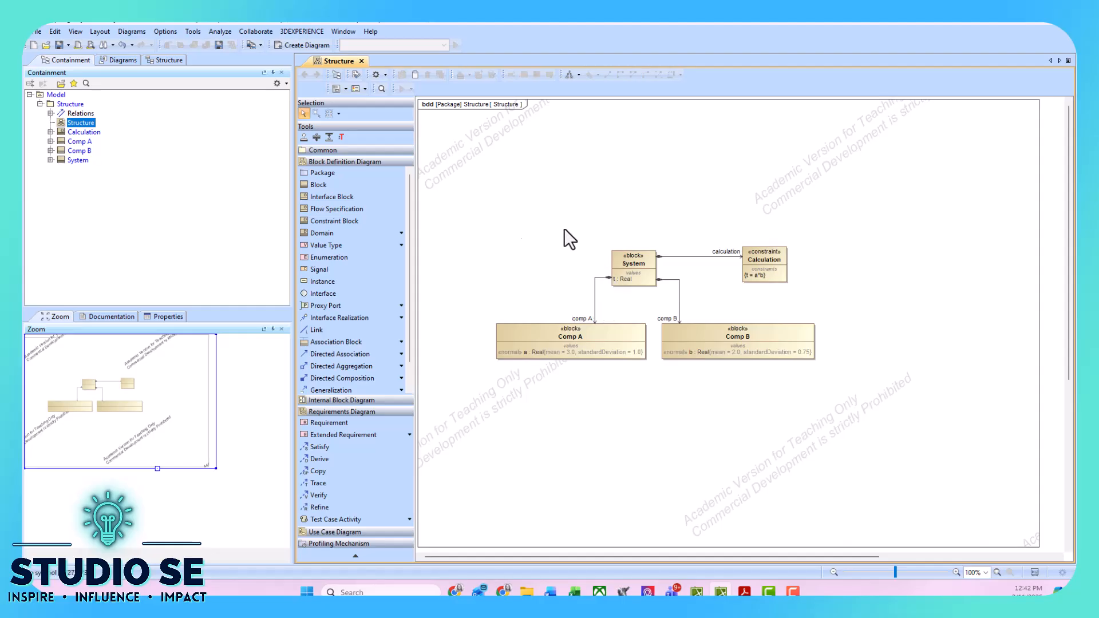
- Add a block named System Analysis above the System block
click(338, 183)
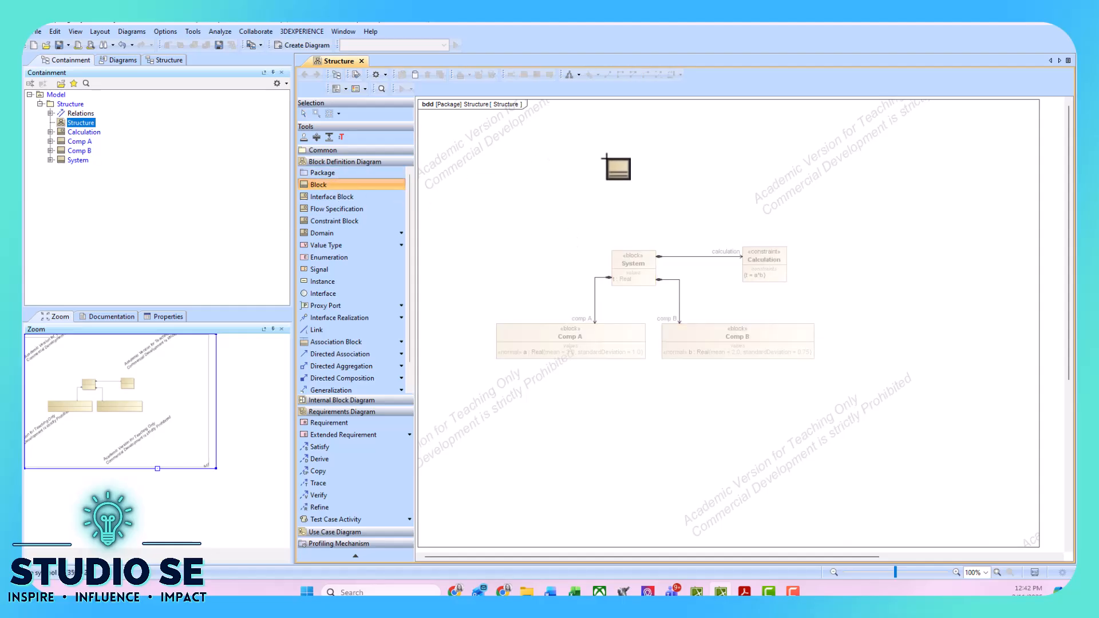
click(618, 183)
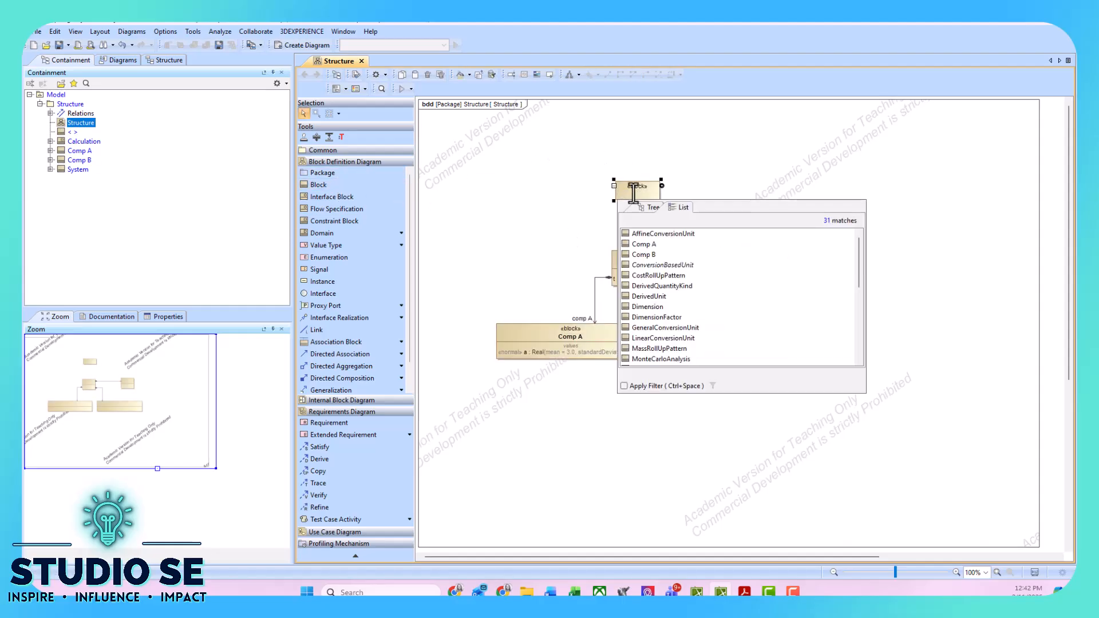
text(System Analysis)
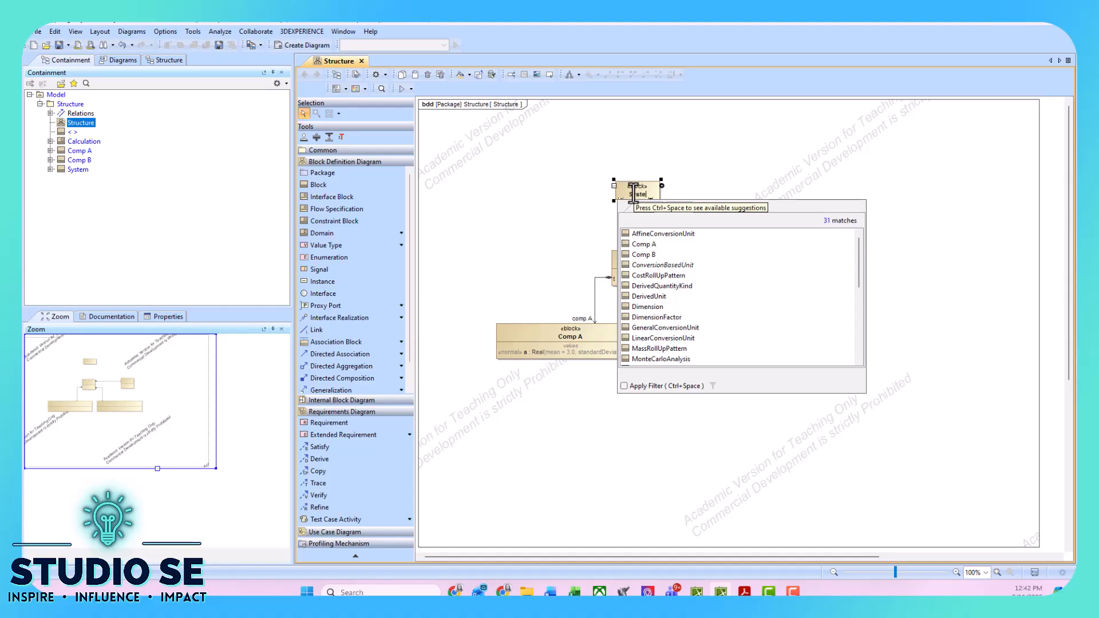
key(Escape)
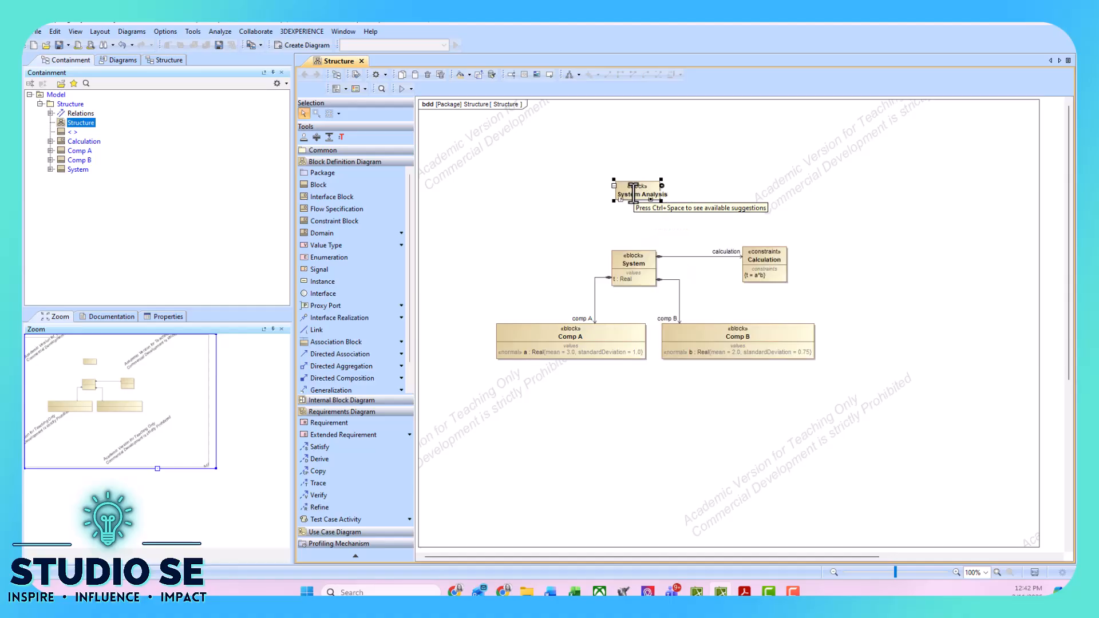
click(740, 200)
- Connect System Analysis to System with a directed composition, and move System Analysis closer above System
click(648, 195)
click(673, 167)
click(629, 266)
drag(626, 191, 629, 210)
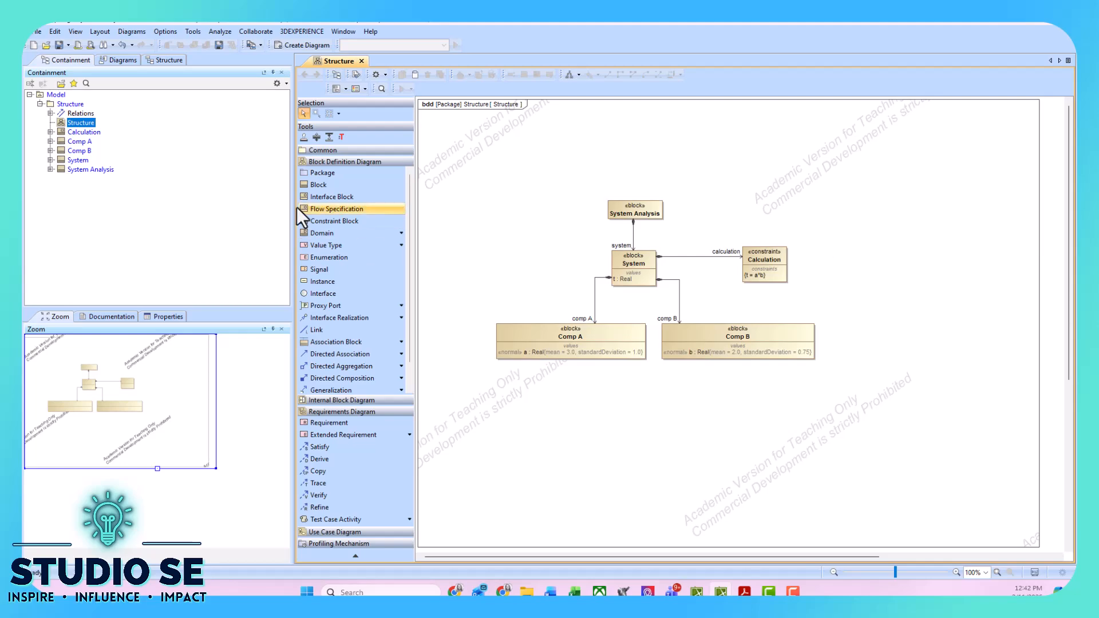
- Create a SysML Parametric Diagram under the System Analysis block
click(74, 170)
right_click(74, 170)
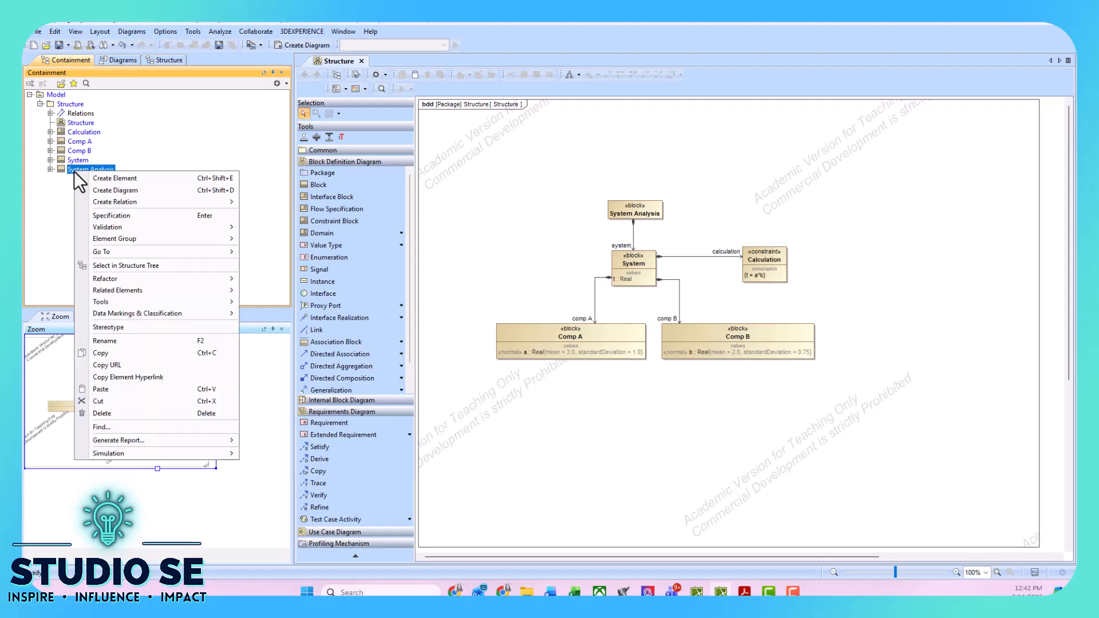
click(135, 190)
text(par)
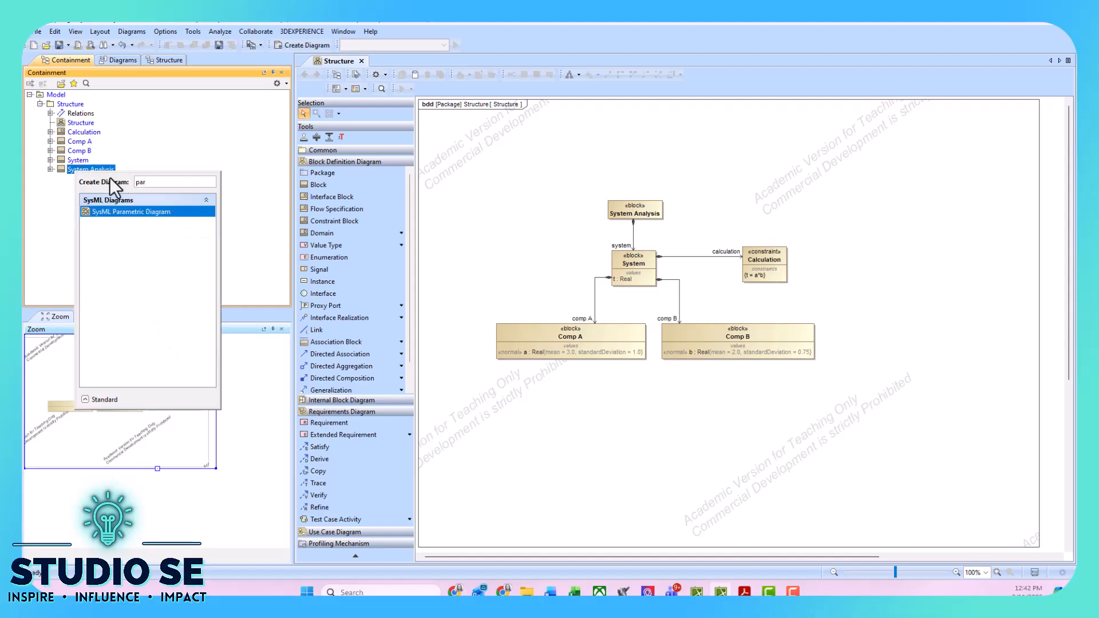
click(121, 212)
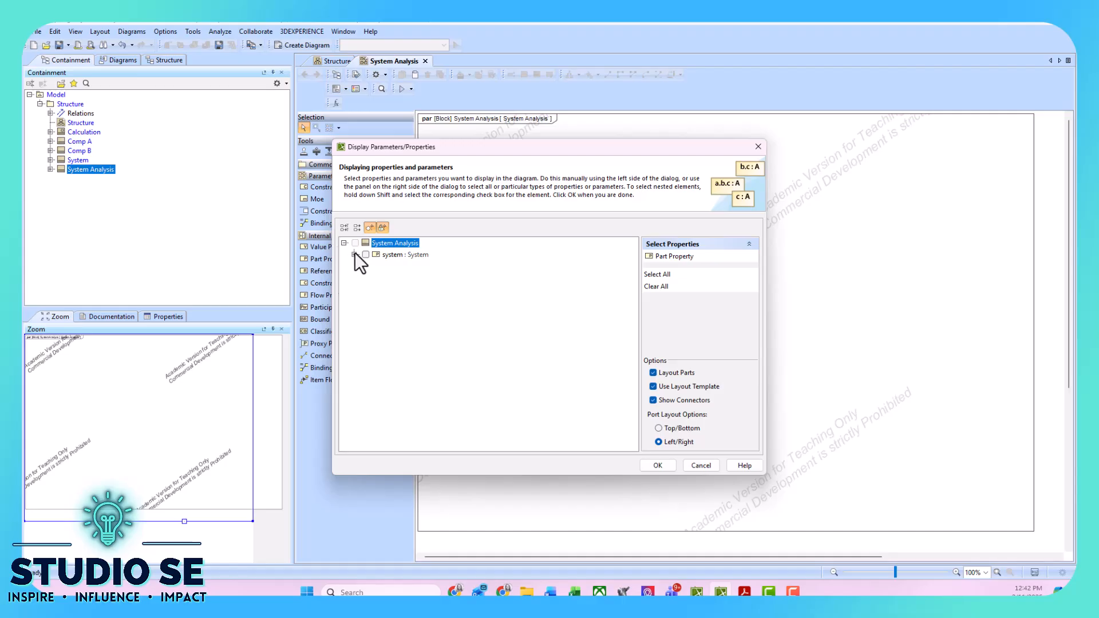
click(355, 254)
click(365, 254)
click(376, 267)
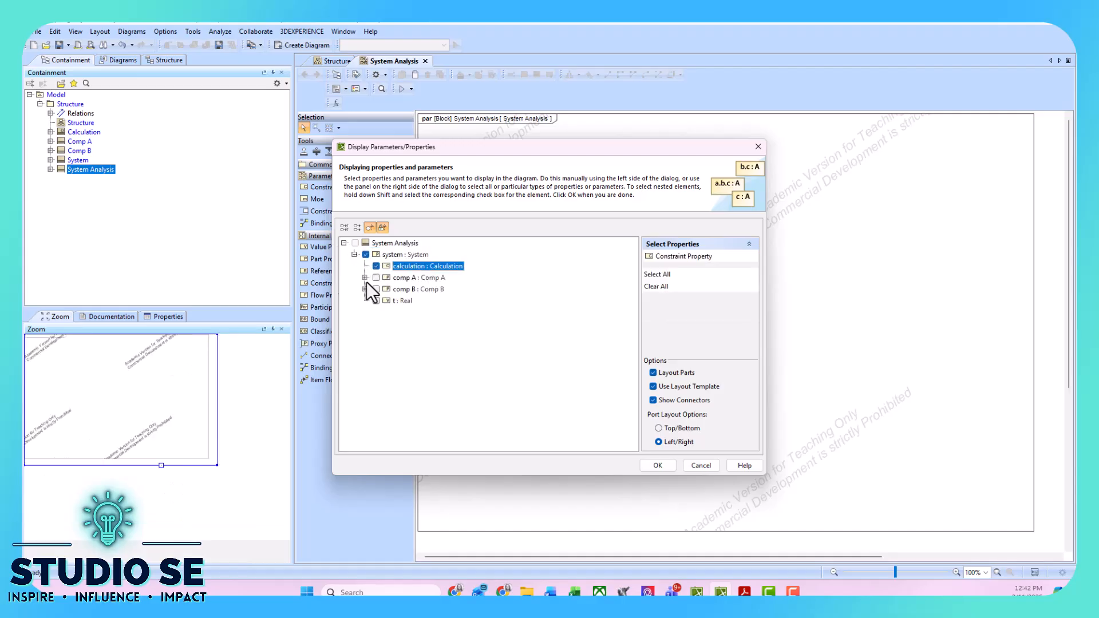
click(758, 147)
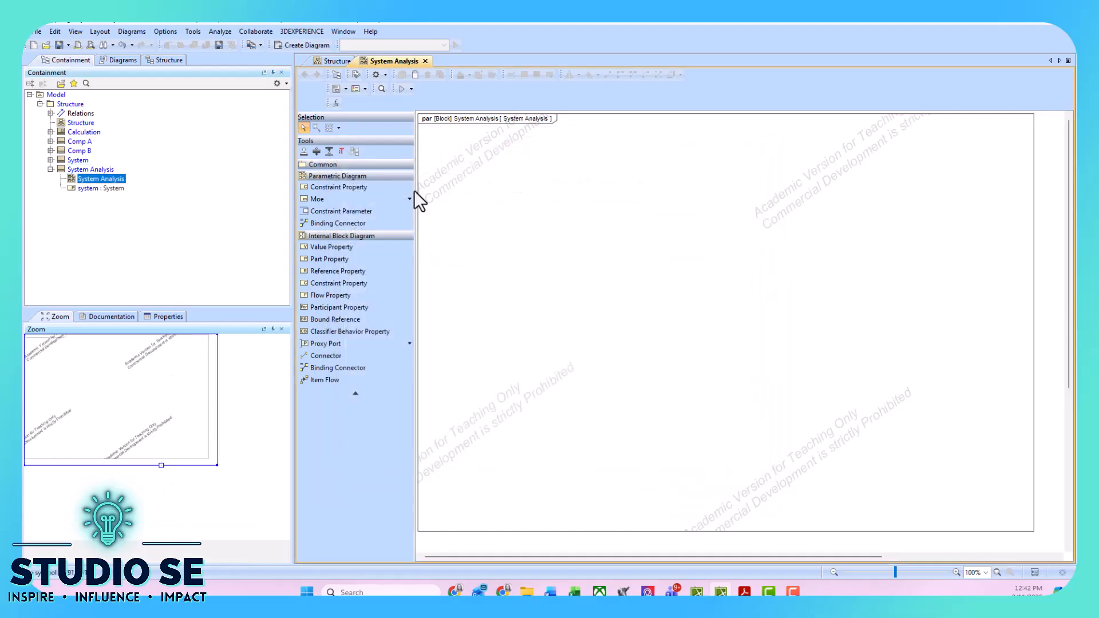
- In the Structure diagram, generate the constraint parameters a, b and t from the Calculation block's expression
double_click(69, 120)
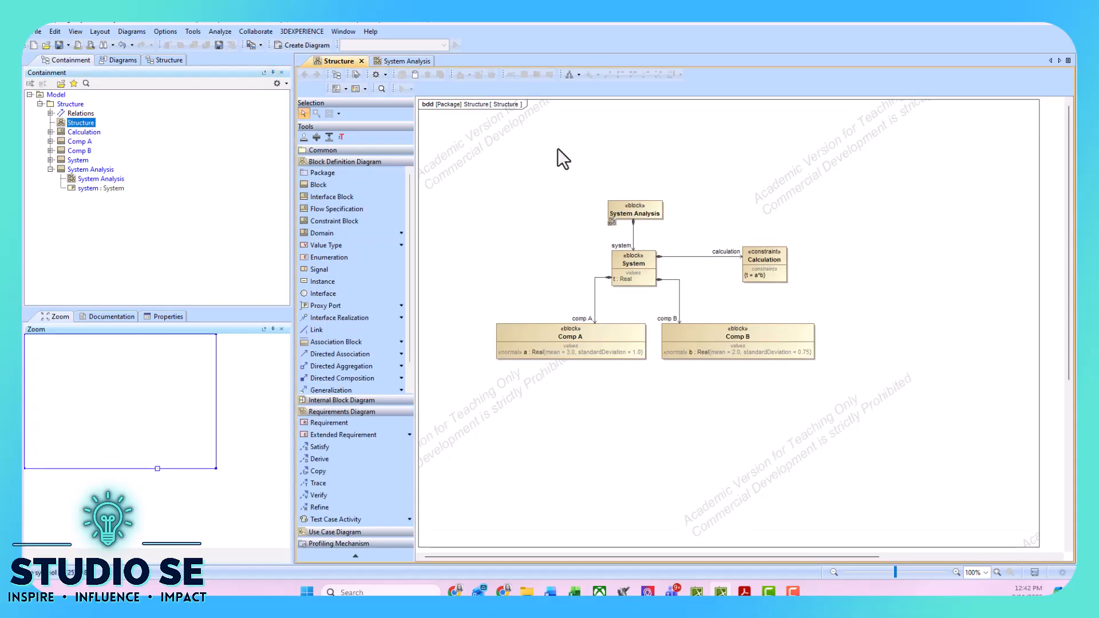
right_click(764, 252)
click(758, 253)
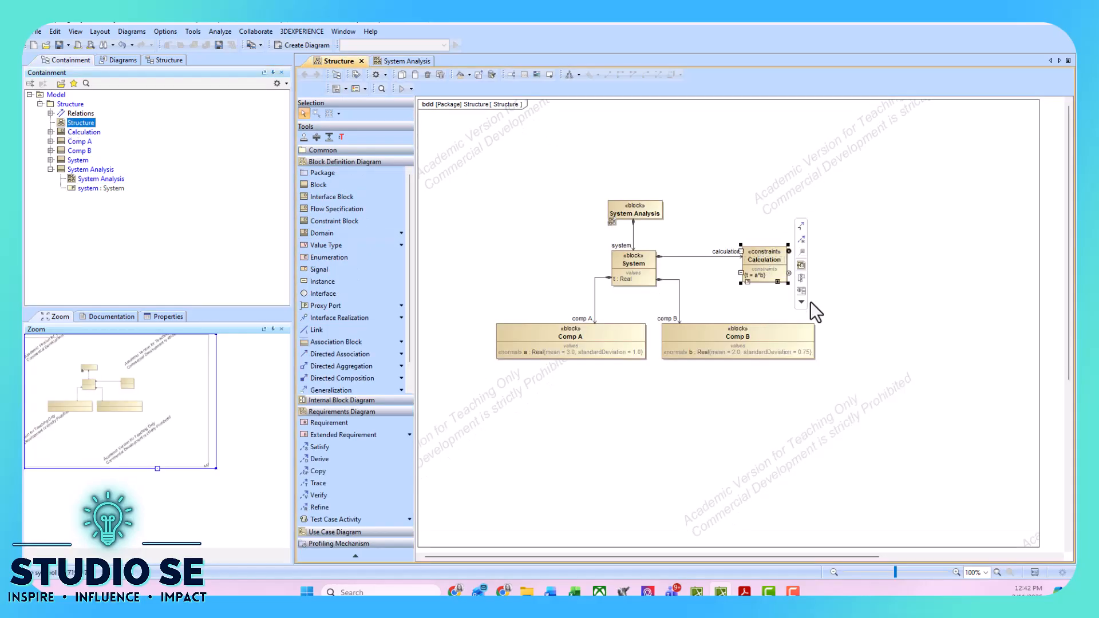
click(800, 265)
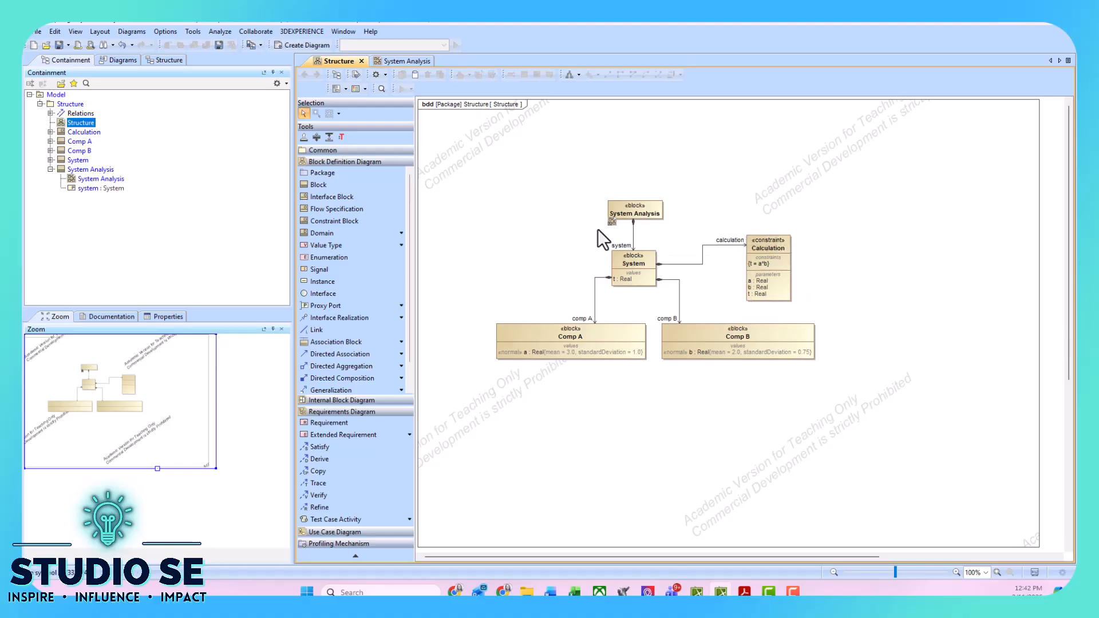
- In the System Analysis parametric diagram, choose to display the system part and its calculation constraint with parameters a, b and t
double_click(101, 180)
right_click(578, 185)
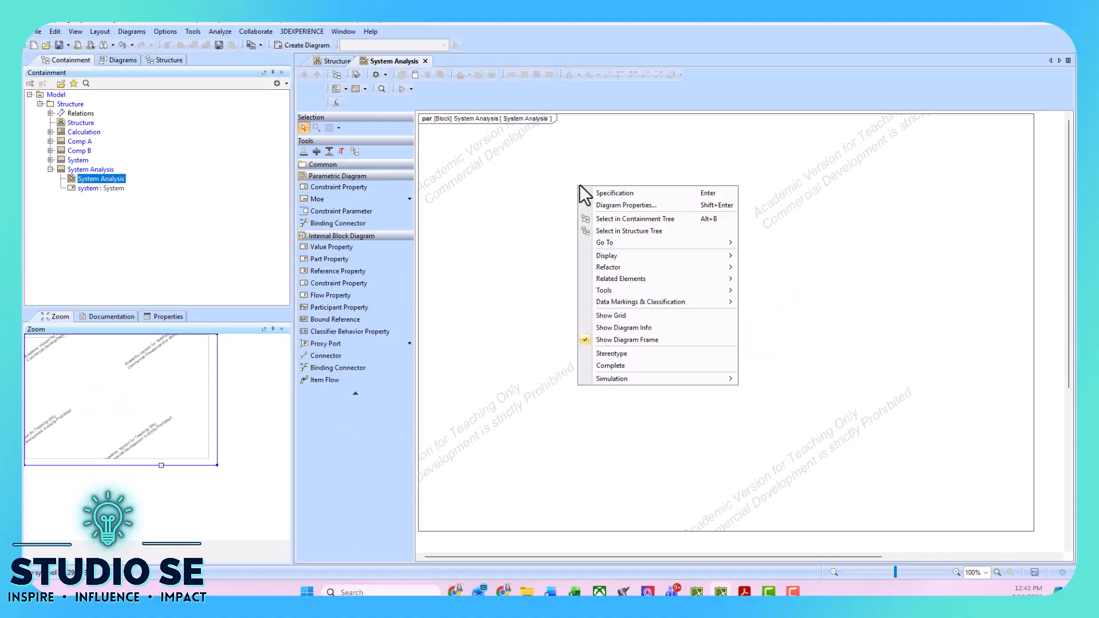
mouse_move(666, 255)
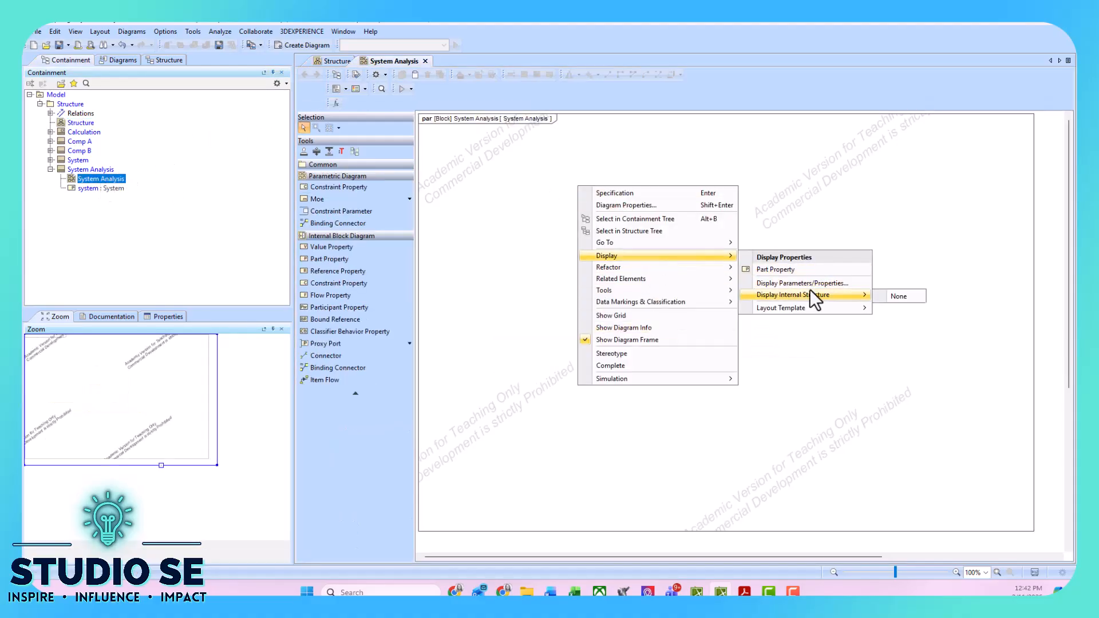
click(811, 283)
click(354, 254)
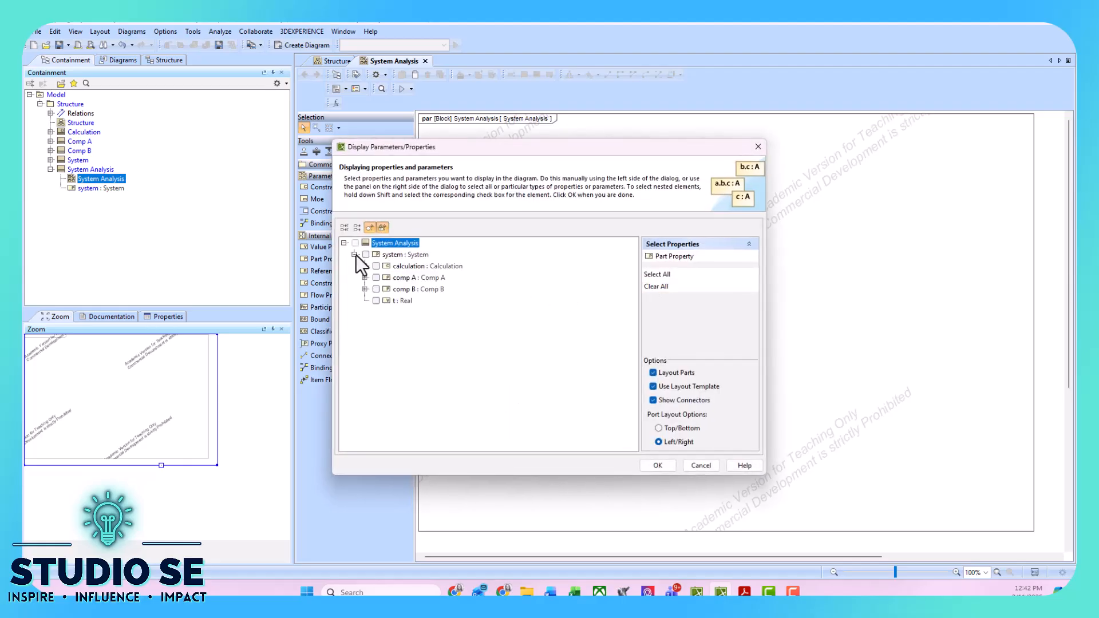
click(366, 254)
click(376, 265)
click(386, 278)
click(386, 289)
click(387, 300)
- Include comp A with value a, comp B with value b and the system value t, and apply the display selection
click(365, 312)
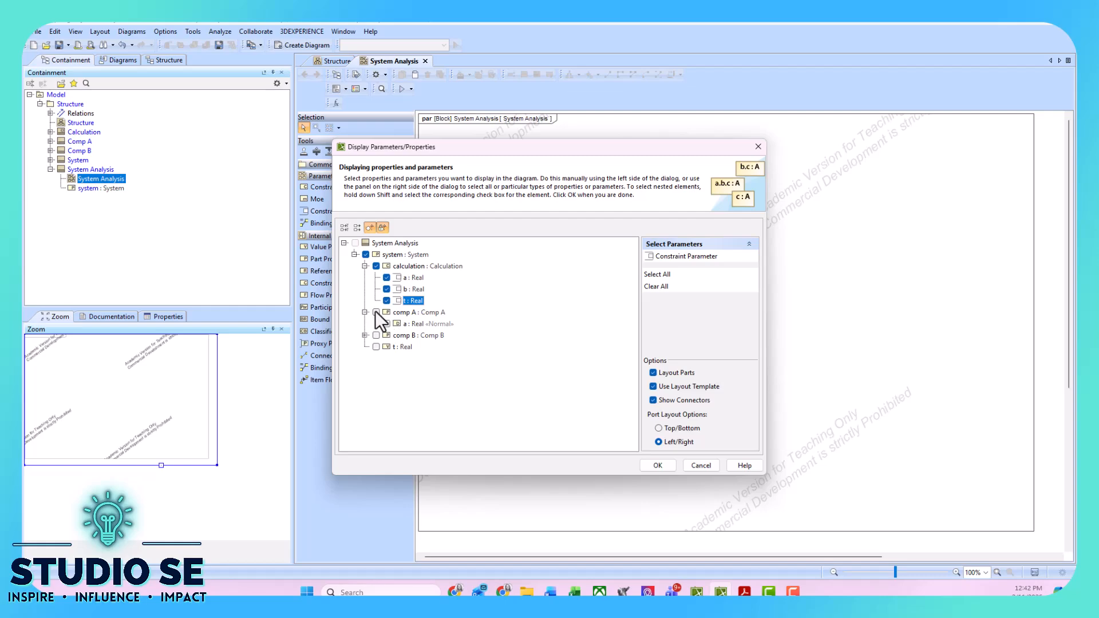
click(376, 312)
click(387, 323)
click(365, 335)
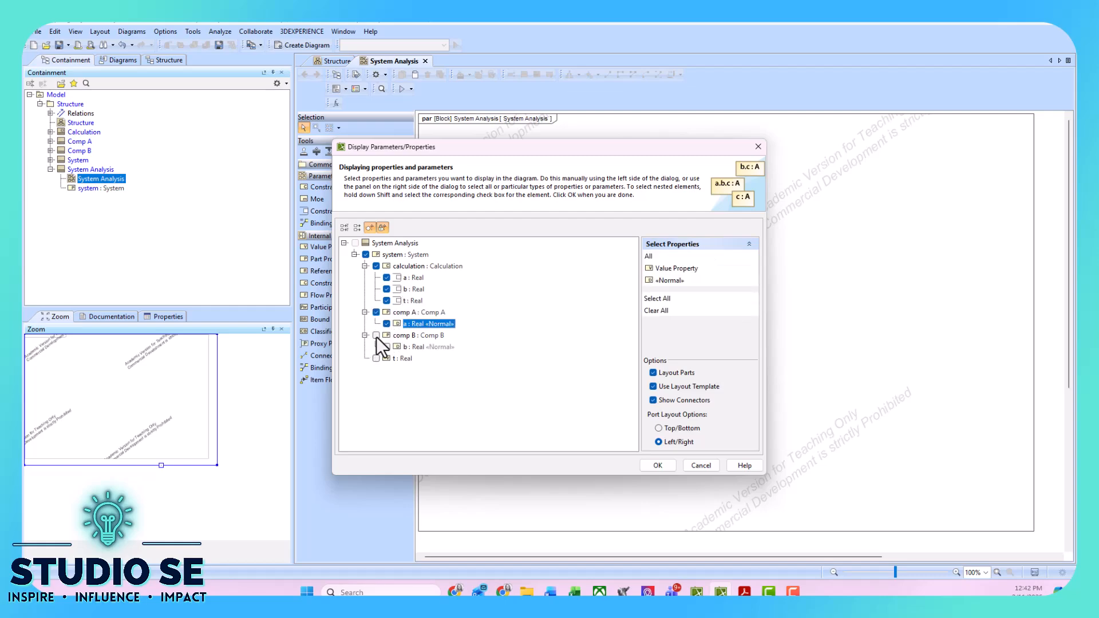
click(376, 335)
click(386, 346)
click(375, 357)
click(376, 358)
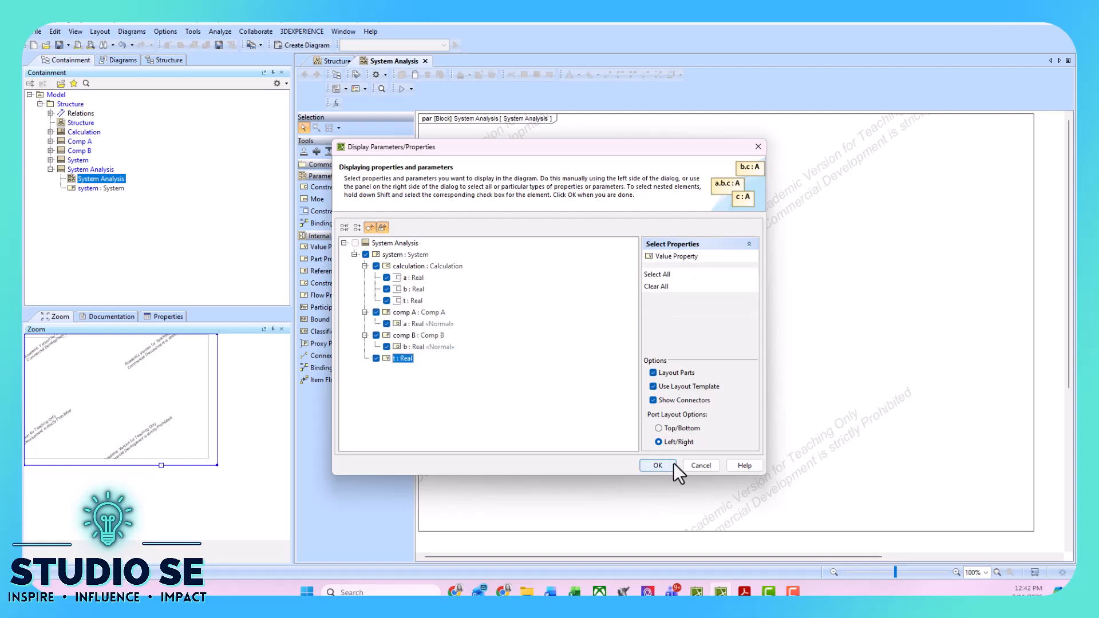
click(664, 465)
- Place value t beside the calculation constraint and move comp A and comp B toward the lower edge of the system part
drag(685, 237, 697, 268)
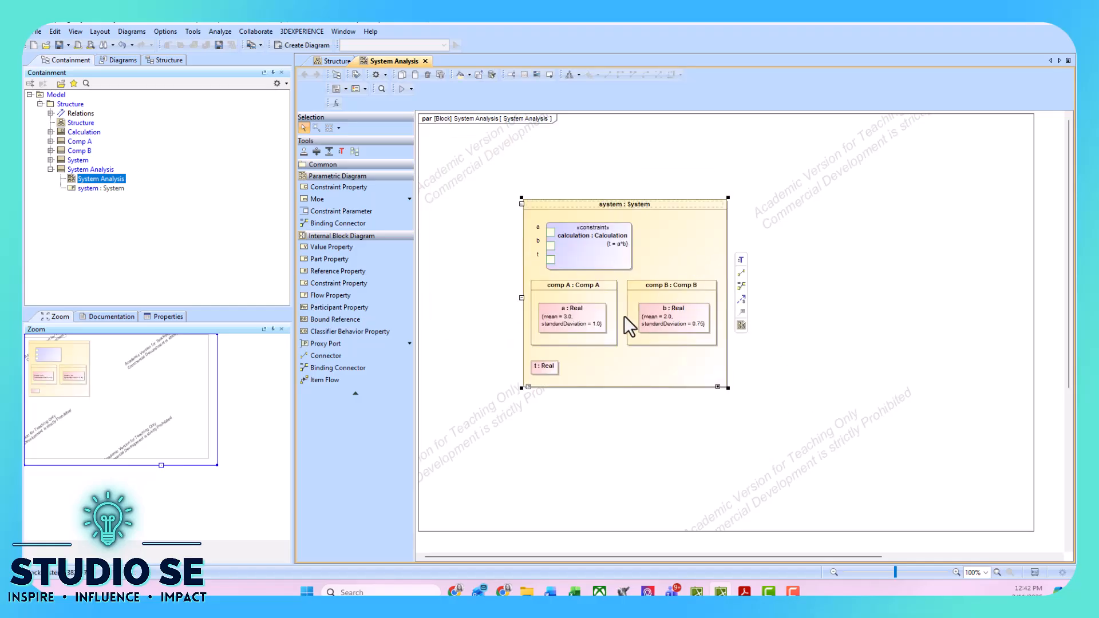
drag(553, 367, 680, 240)
drag(614, 291, 618, 338)
drag(658, 297, 669, 341)
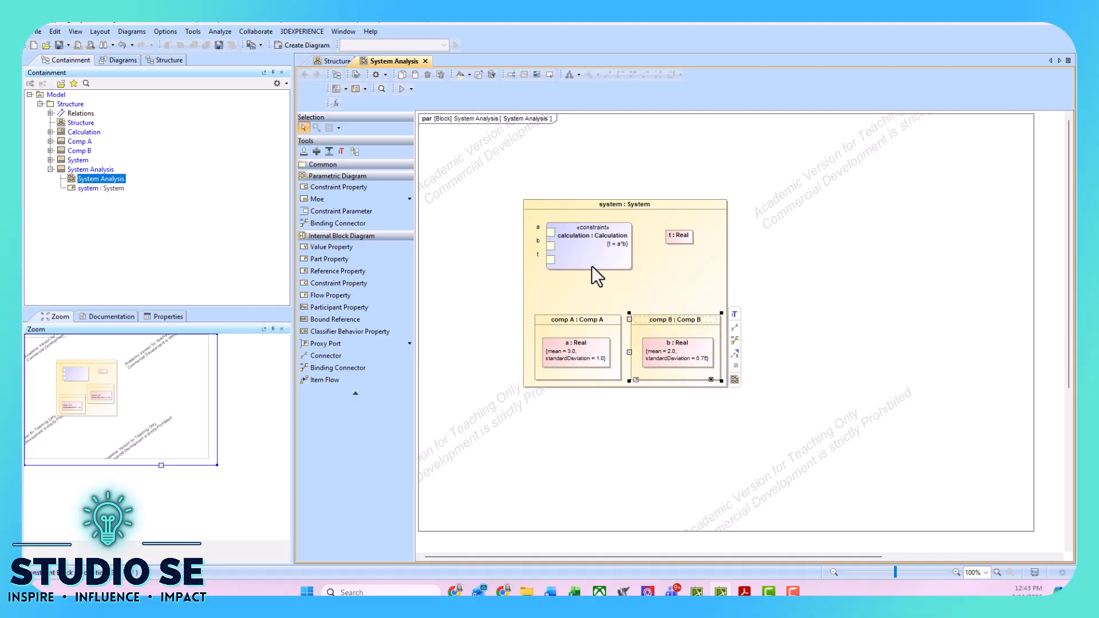
- Move calculation to the middle of the system part with t above it, and connect parameters t, a and b to their matching values
drag(551, 232, 627, 279)
drag(682, 238, 576, 346)
click(594, 288)
click(627, 288)
drag(646, 286, 677, 347)
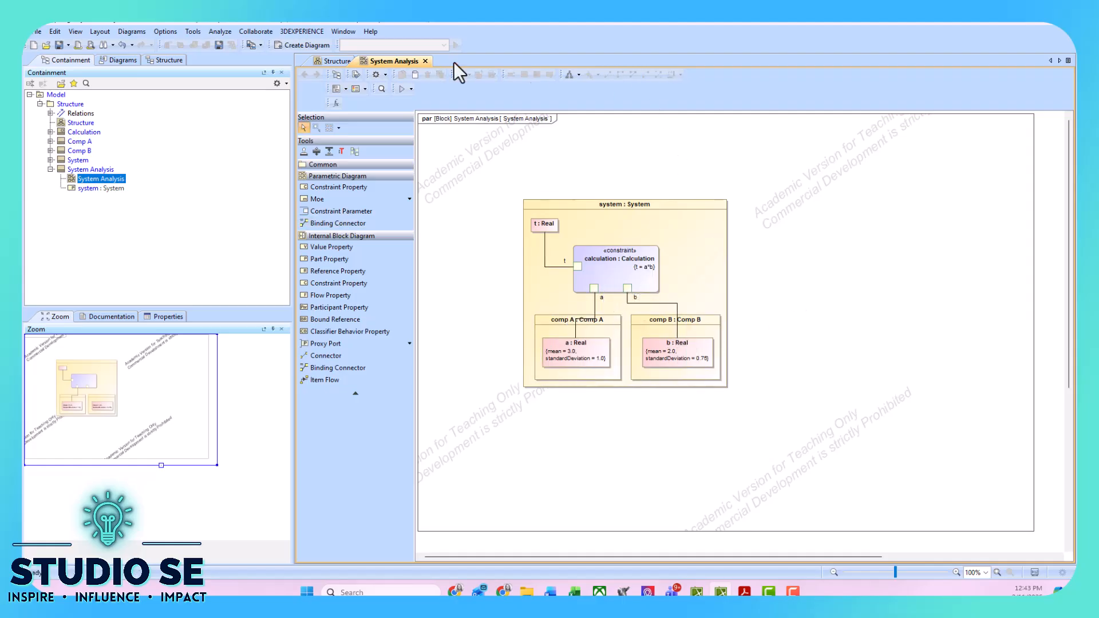
- Run the System Analysis simulation, examine the values of t, comp A, comp B and calculation, and close the simulation view
click(402, 89)
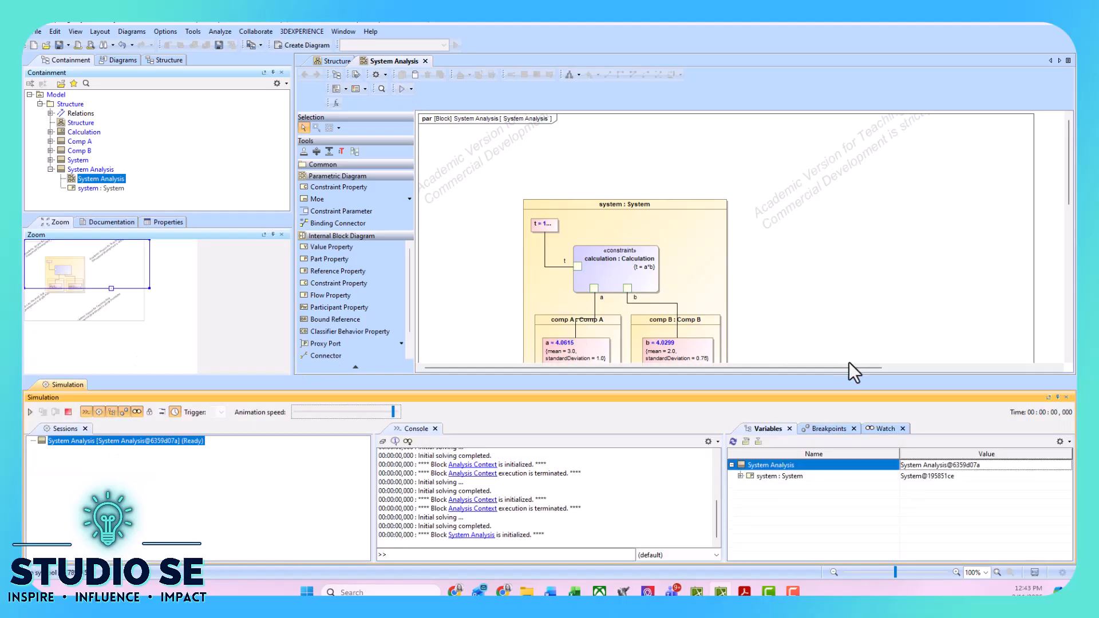
click(741, 476)
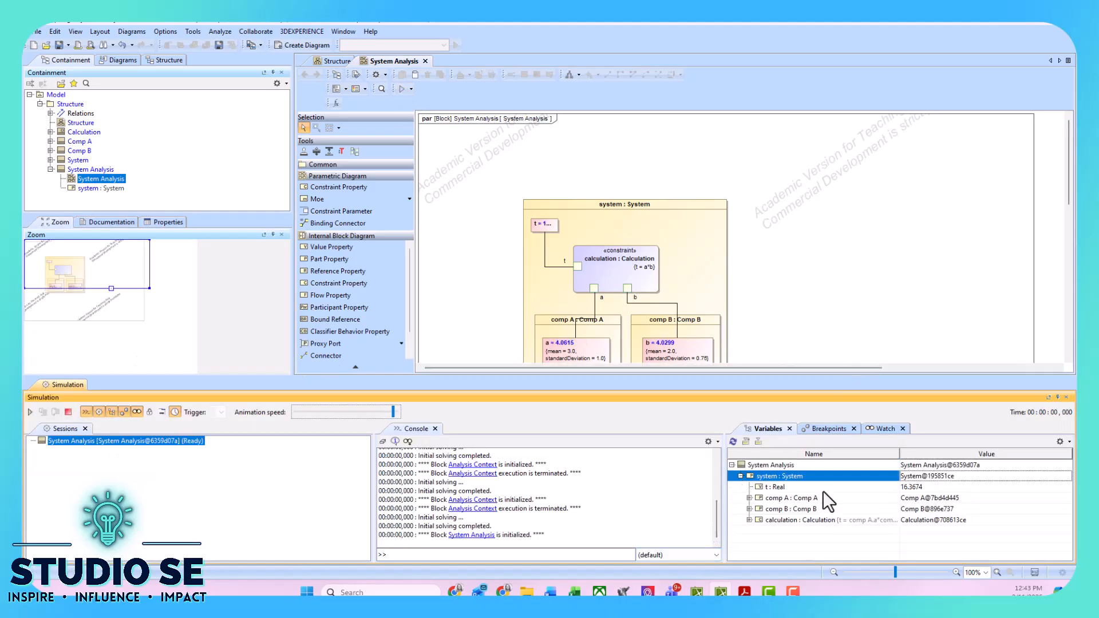
click(749, 498)
click(932, 510)
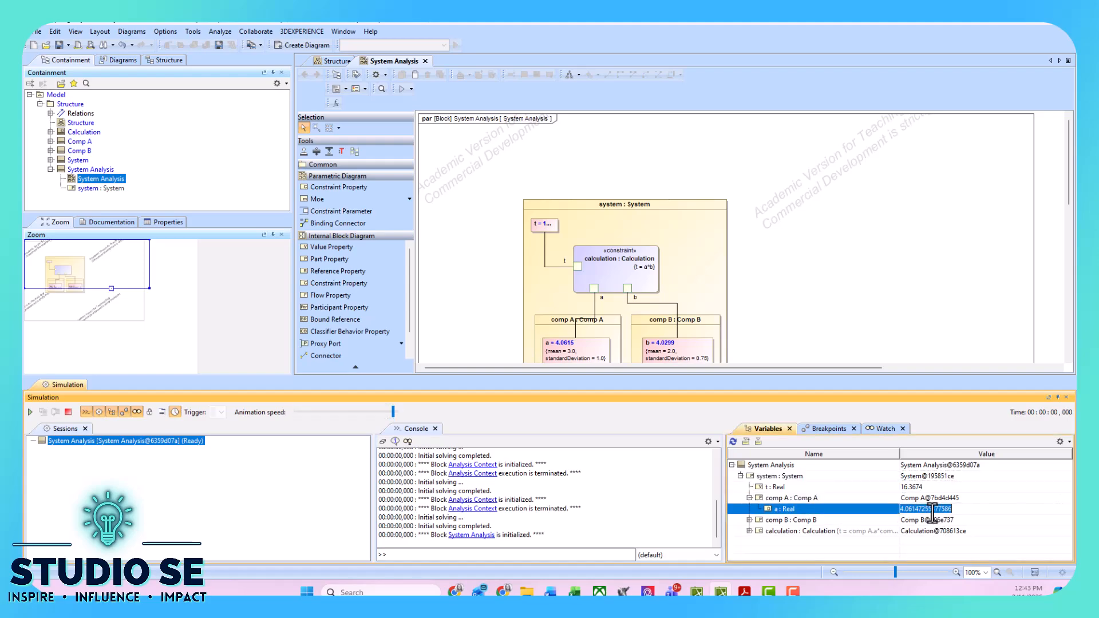
click(748, 519)
click(750, 542)
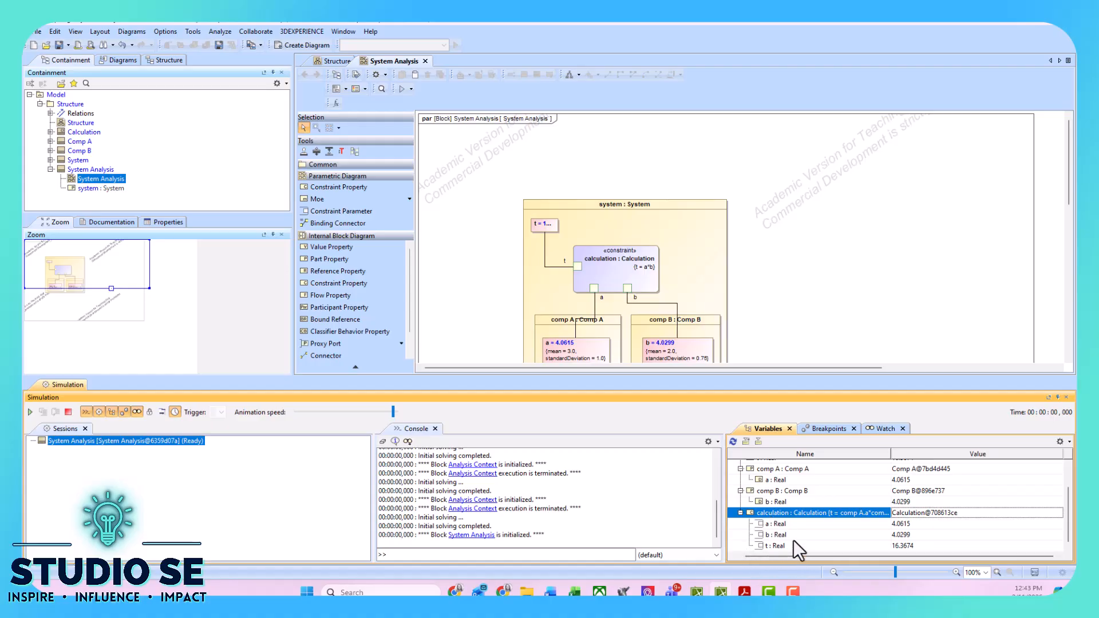
scroll(801, 521, up, 1)
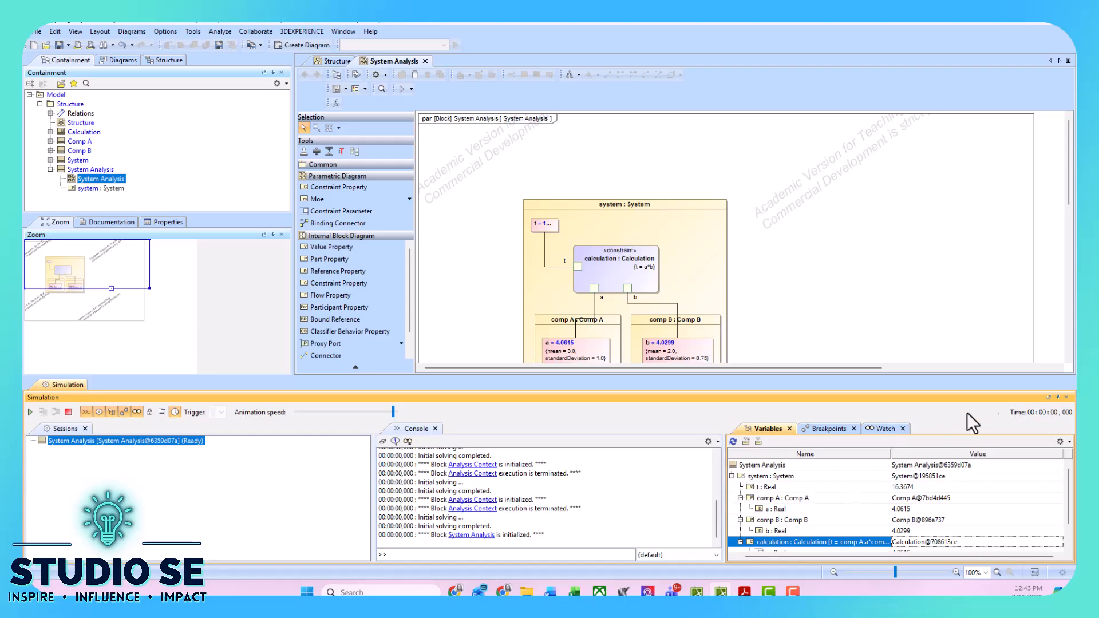
click(1056, 396)
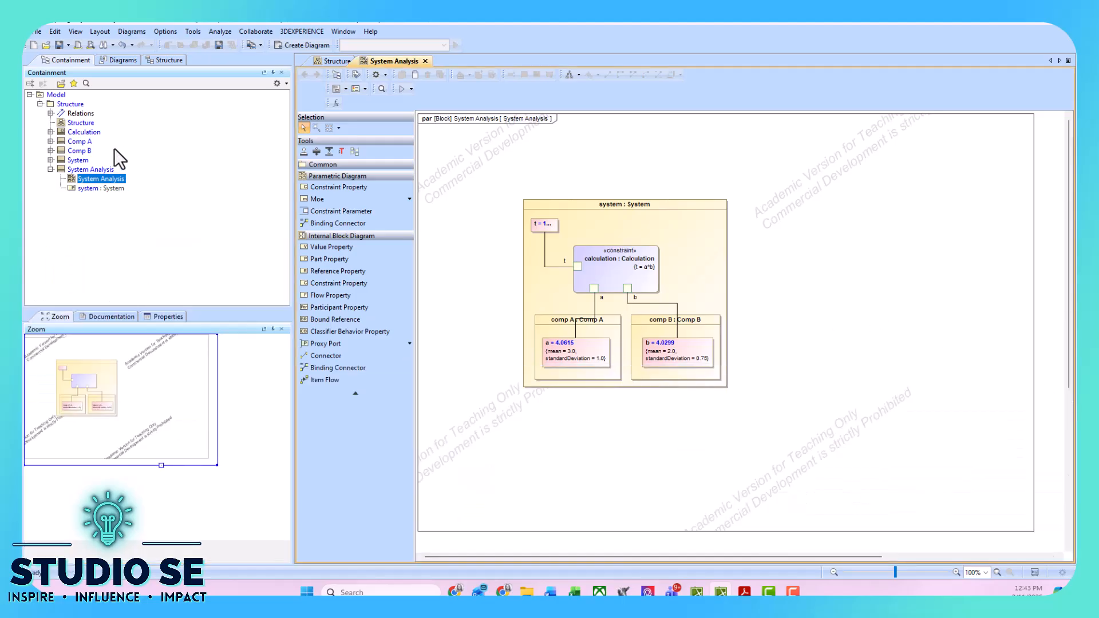
- Open the Structure block definition diagram and show auxiliary resources in the containment tree
double_click(69, 123)
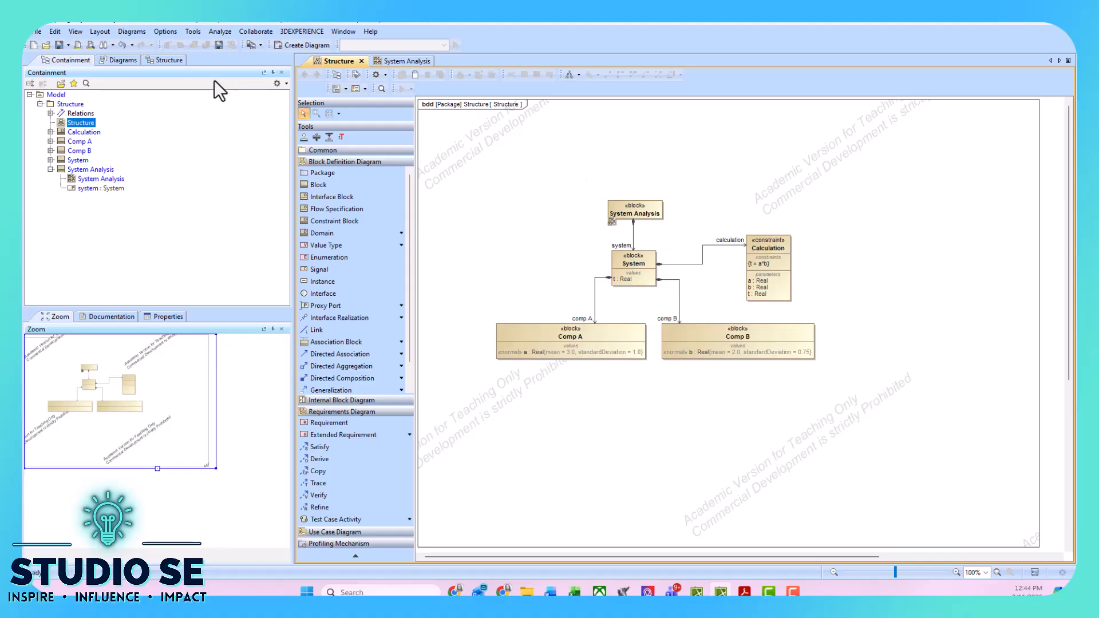
click(85, 82)
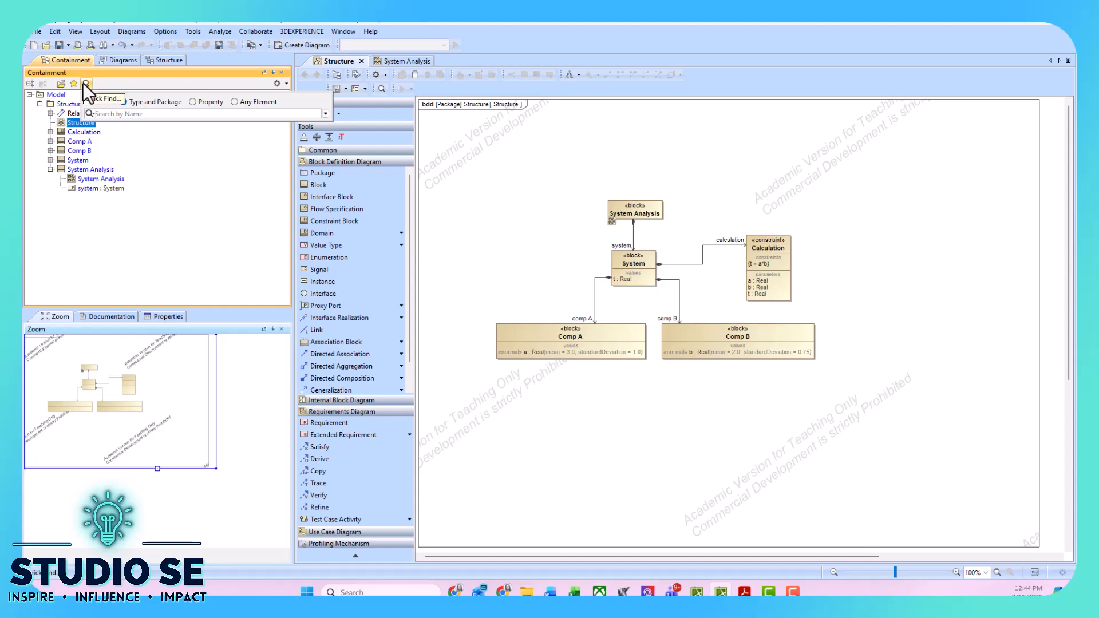
click(286, 83)
click(294, 109)
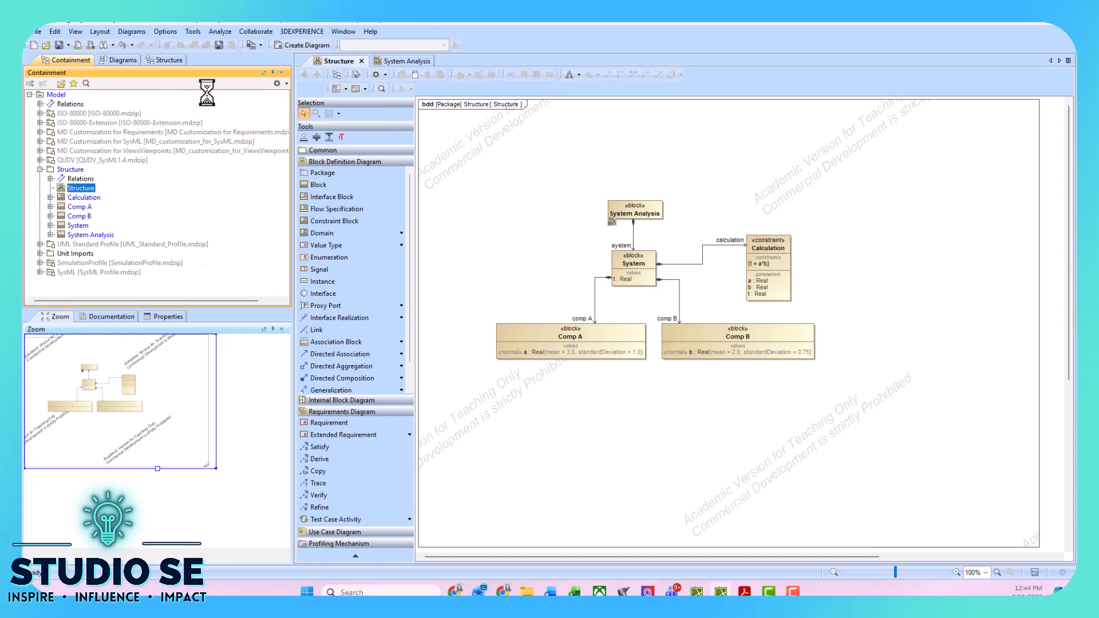
- Find the MonteCarloAnalysis block in the model libraries and place it on the Structure diagram above System Analysis
click(87, 82)
text(monte)
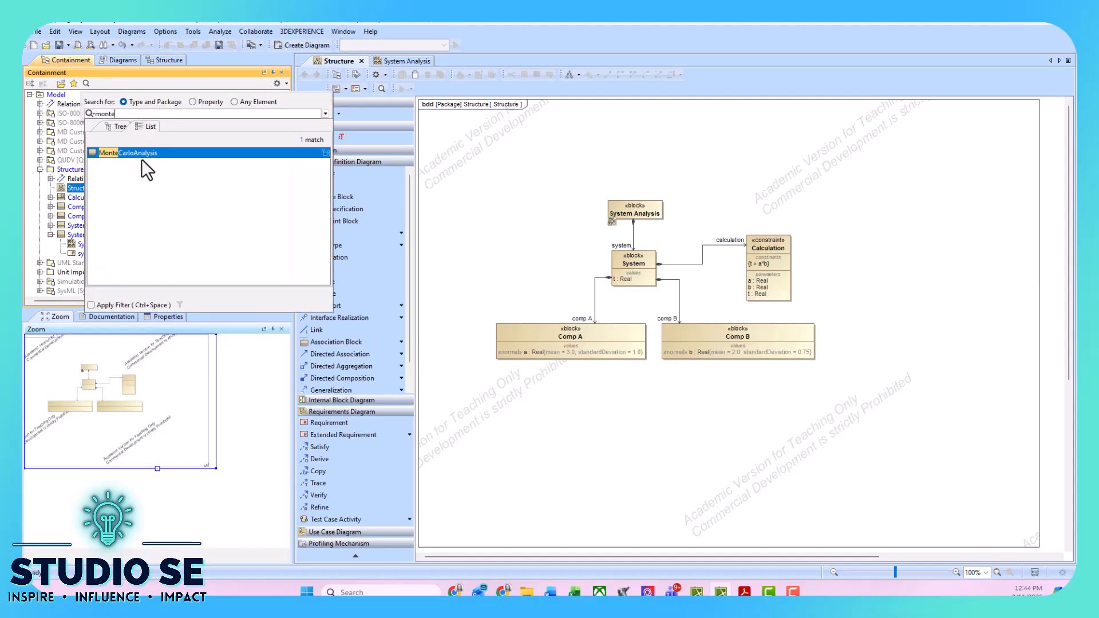
key(Return)
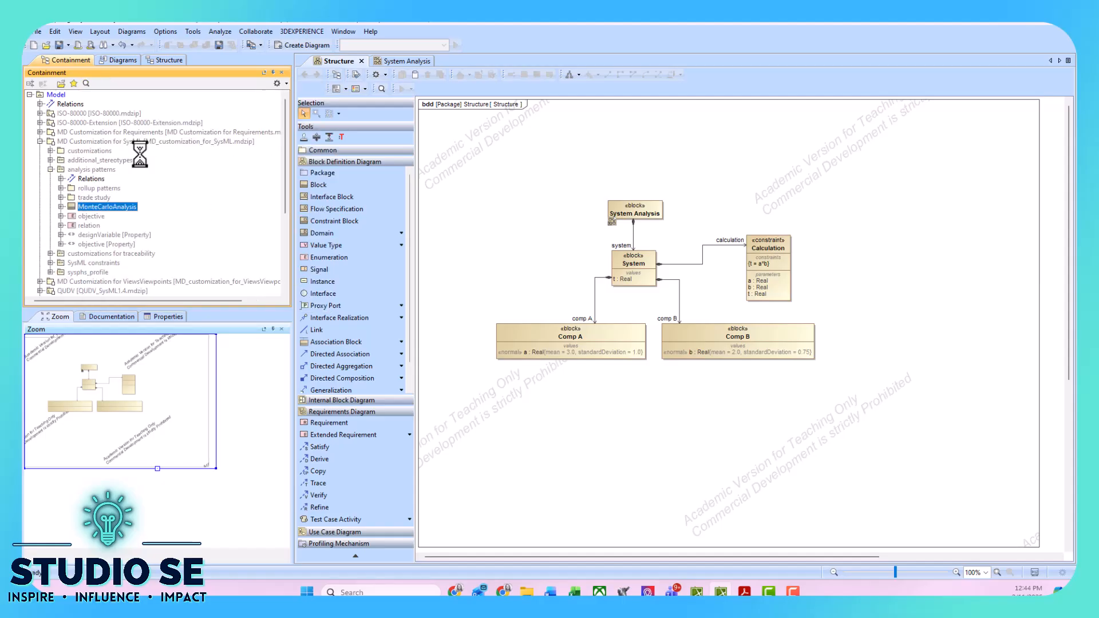
drag(115, 211, 621, 131)
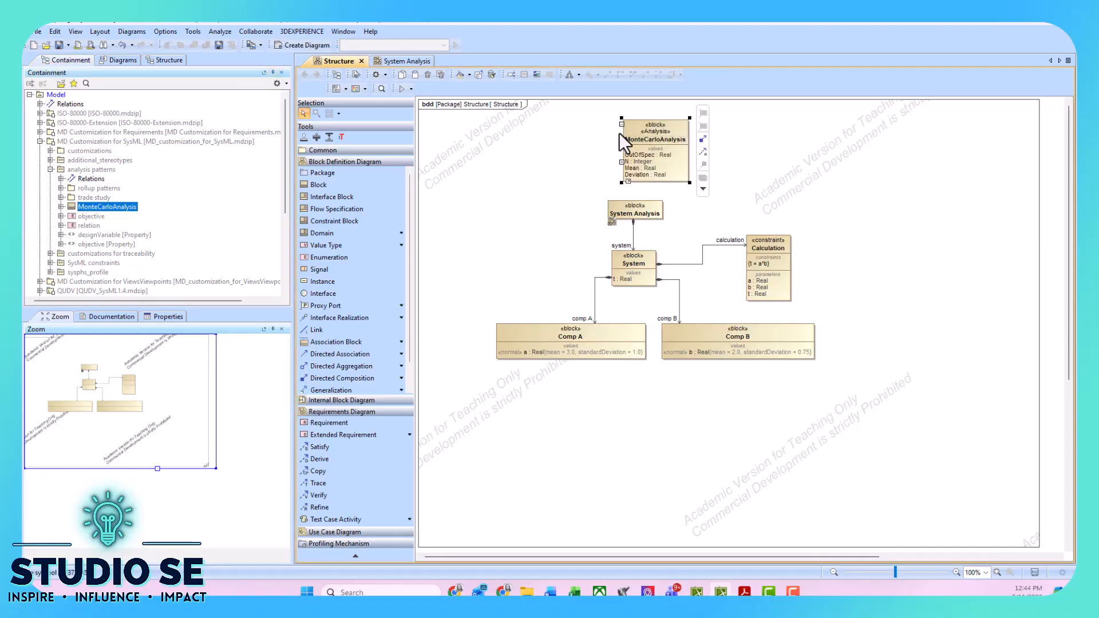
- Draw a generalization from System Analysis to MonteCarloAnalysis and hide the auxiliary resources in the containment tree
click(627, 204)
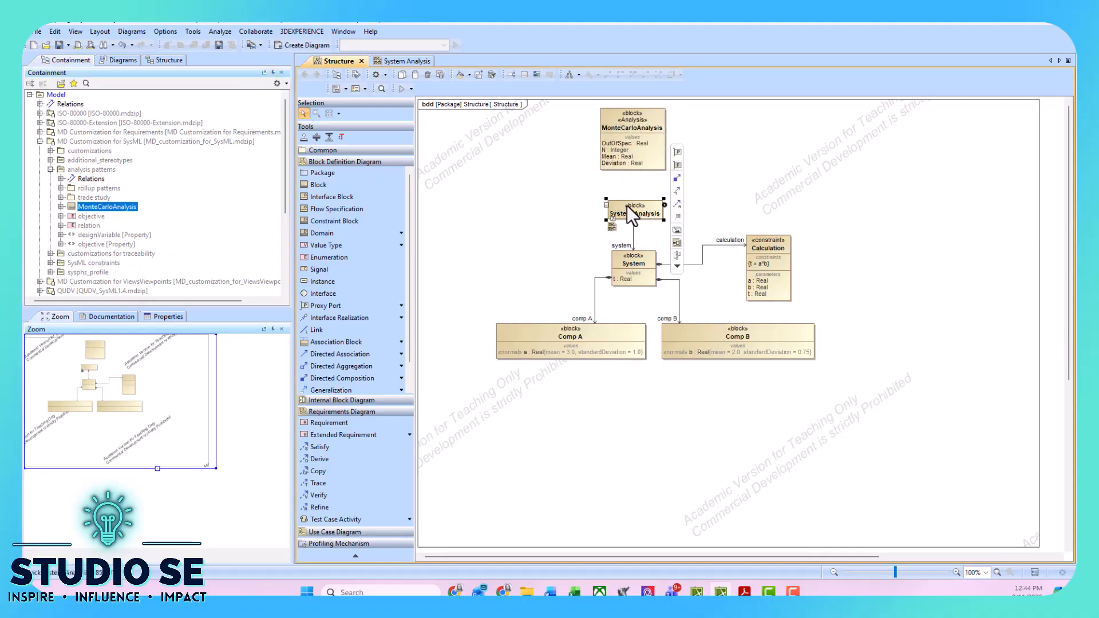
click(678, 189)
click(653, 152)
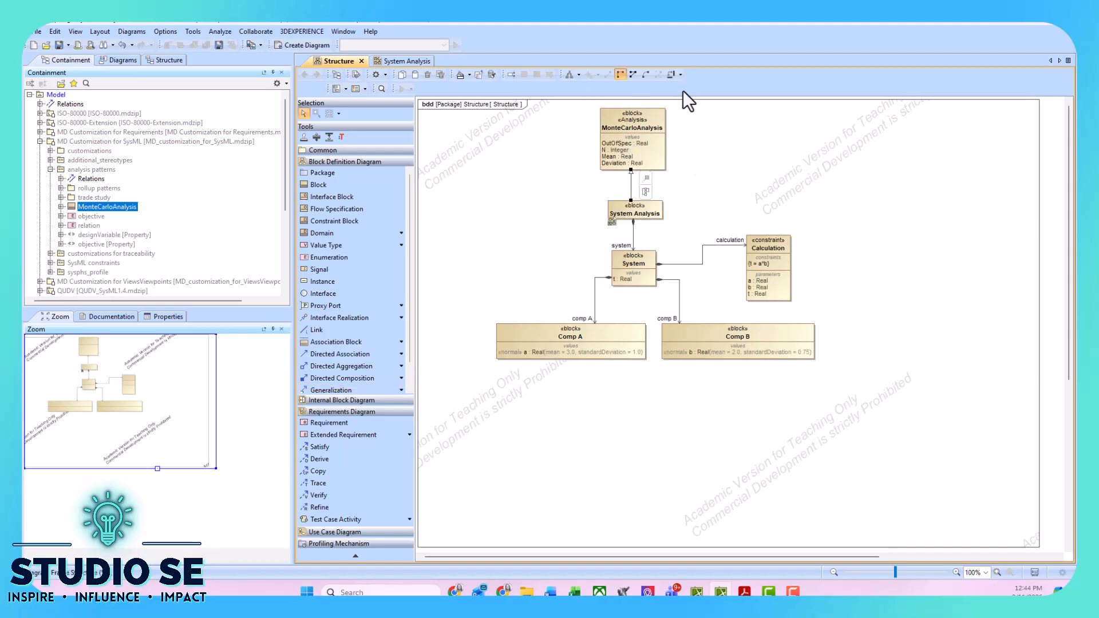
click(449, 170)
click(274, 84)
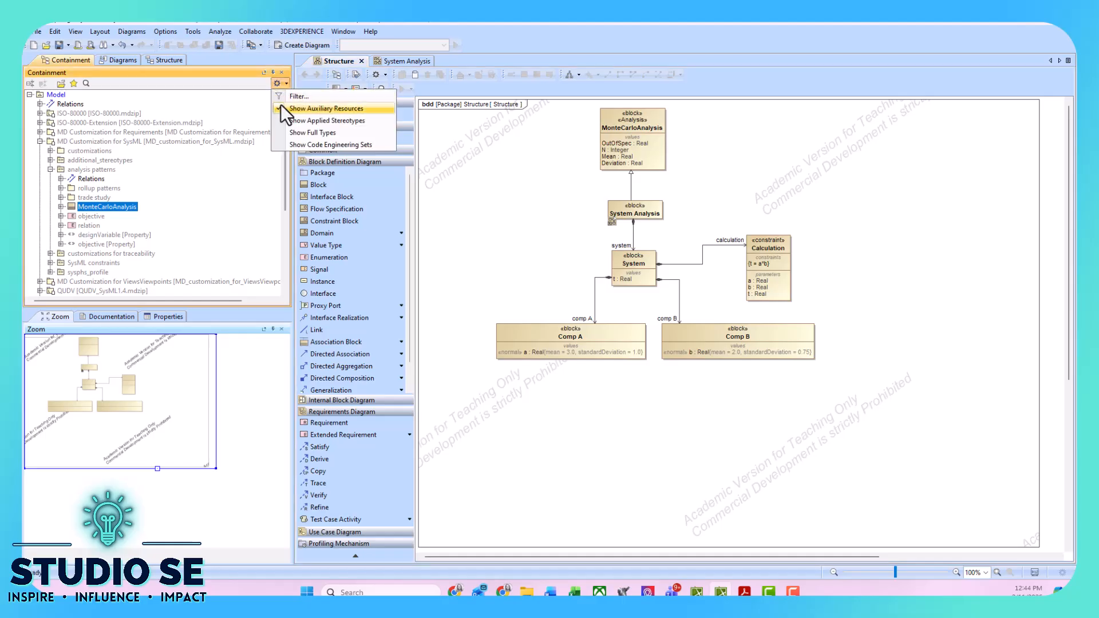
click(280, 105)
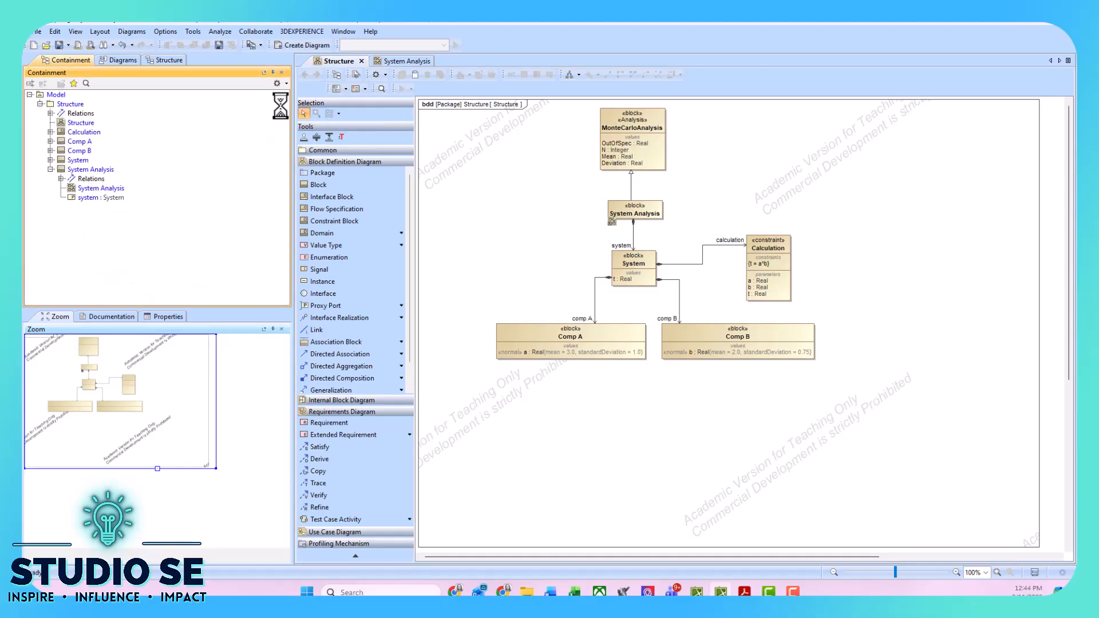
- Display the inherited Mean value on the System Analysis parametric diagram, leaving out Deviation, N and OutOfSpec
double_click(95, 189)
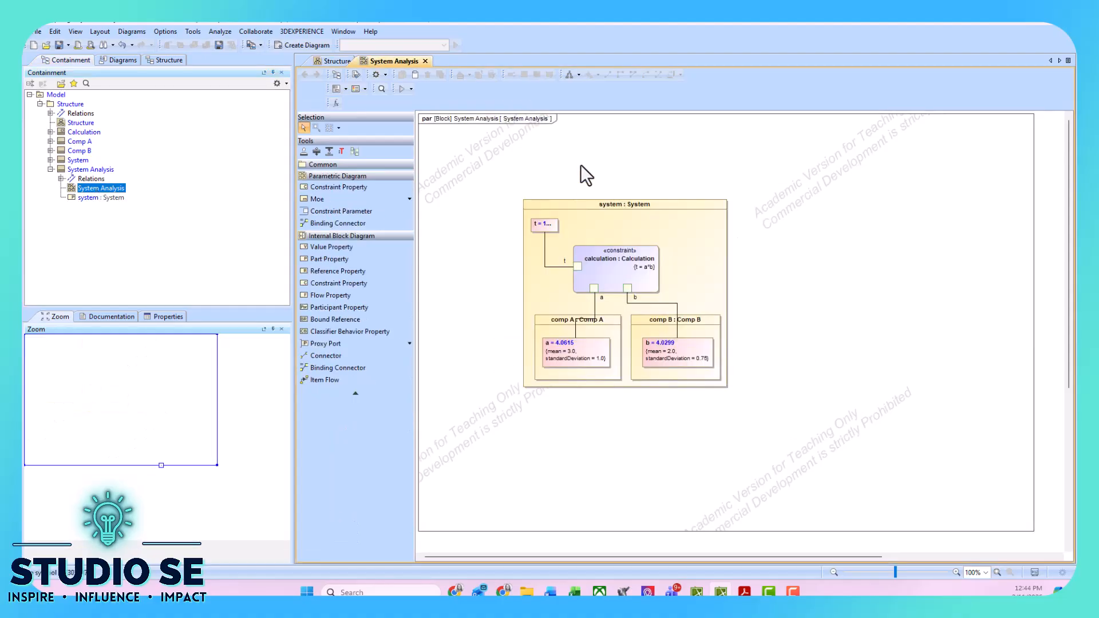
right_click(581, 164)
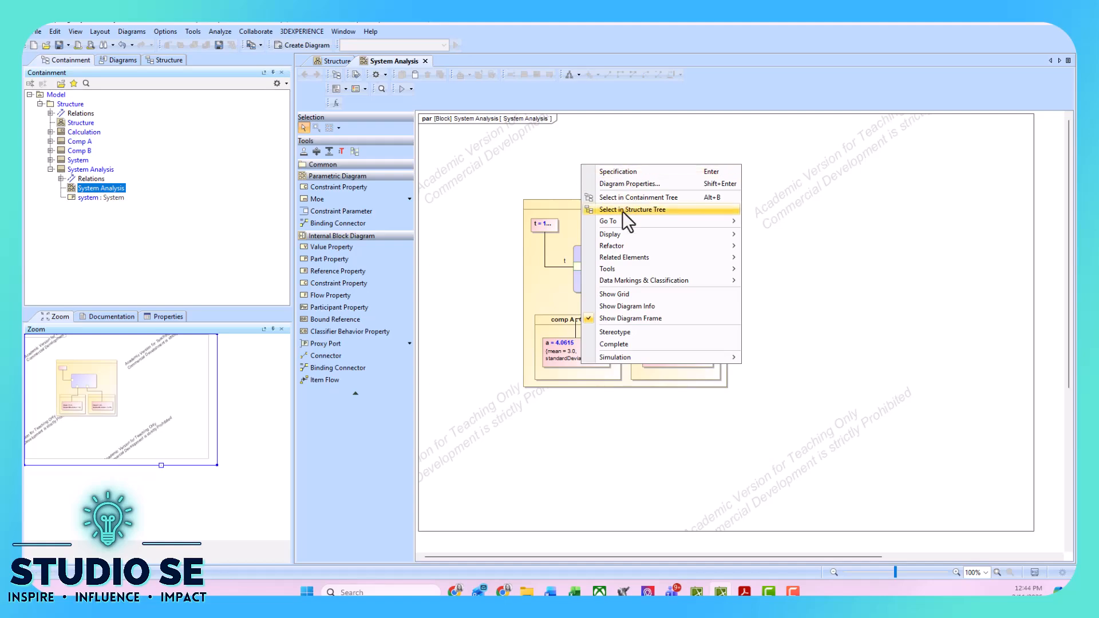
mouse_move(628, 238)
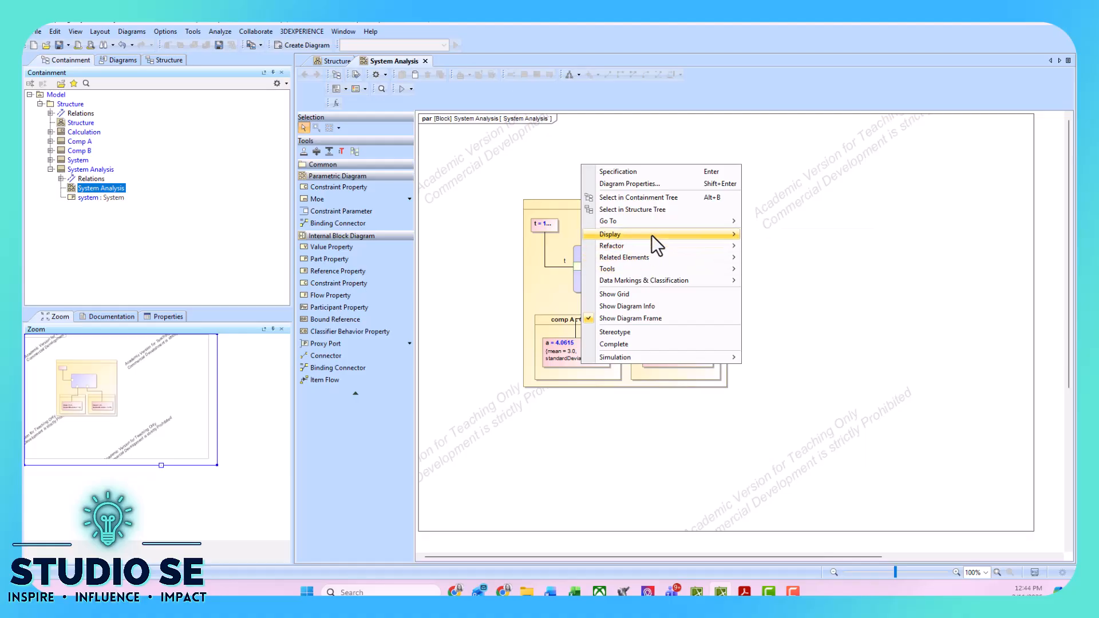
click(825, 274)
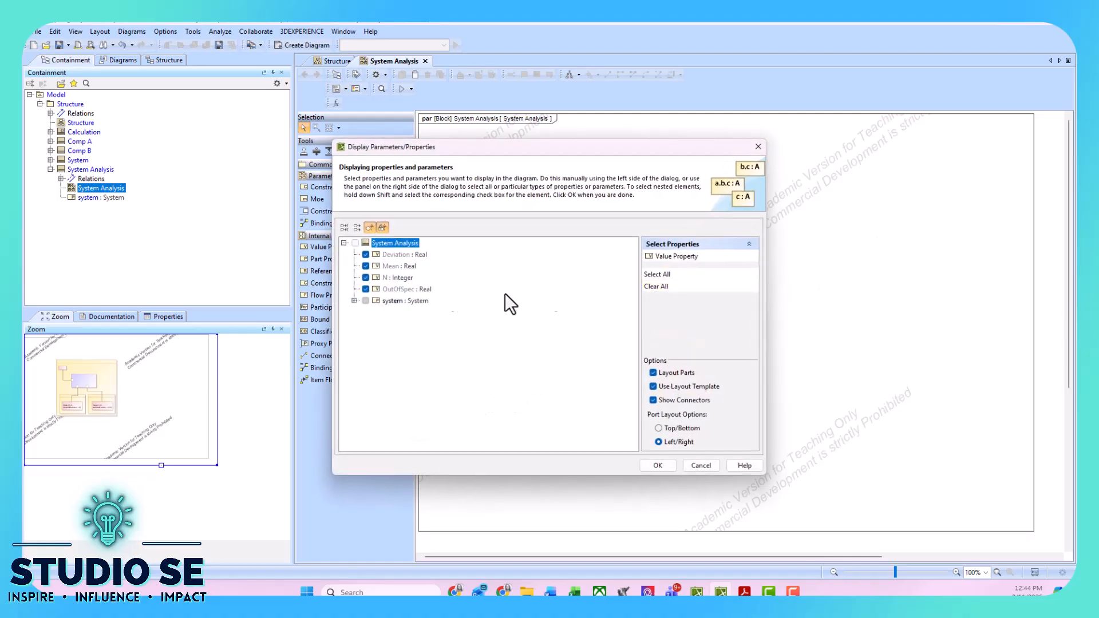
click(365, 254)
click(365, 277)
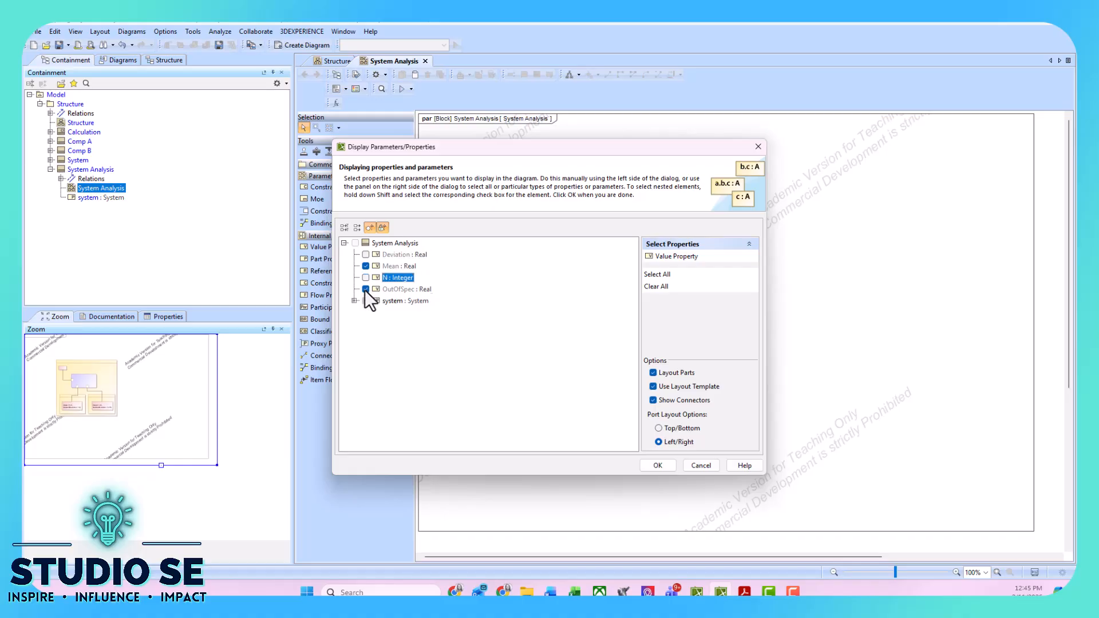
click(365, 289)
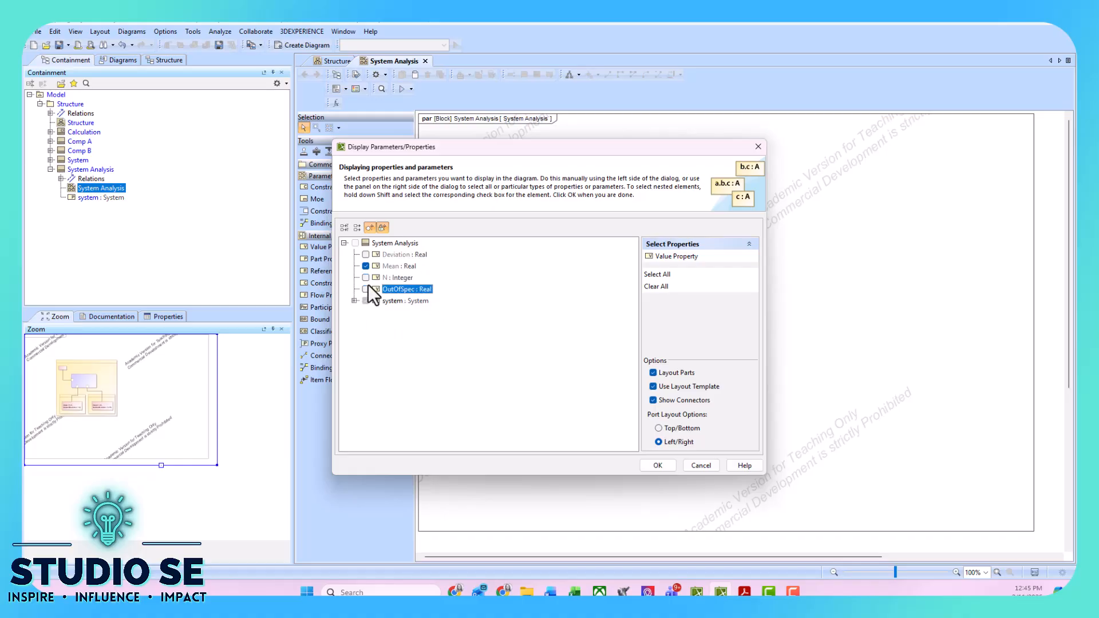
click(663, 466)
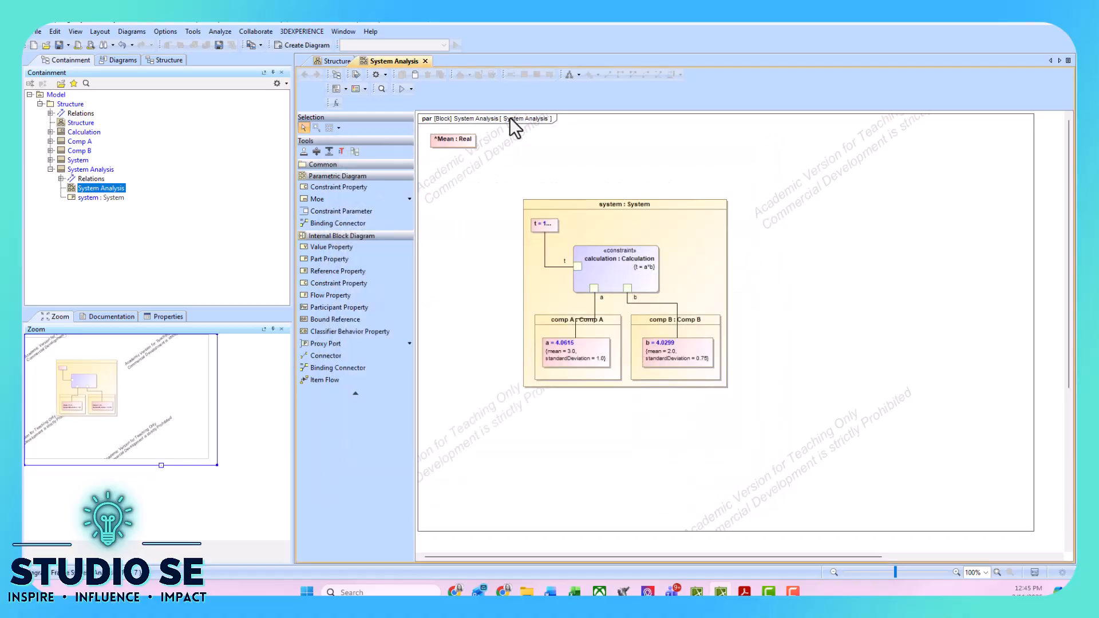
- Place the Mean value just above the system part and link it to value t with a binding connector
drag(465, 145, 552, 156)
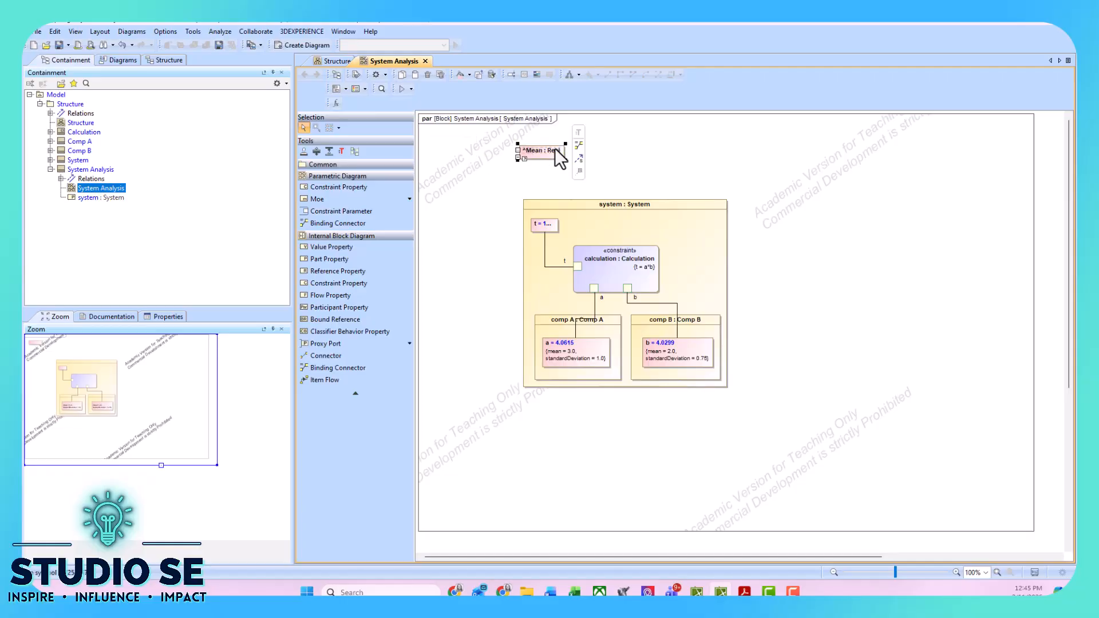
click(541, 228)
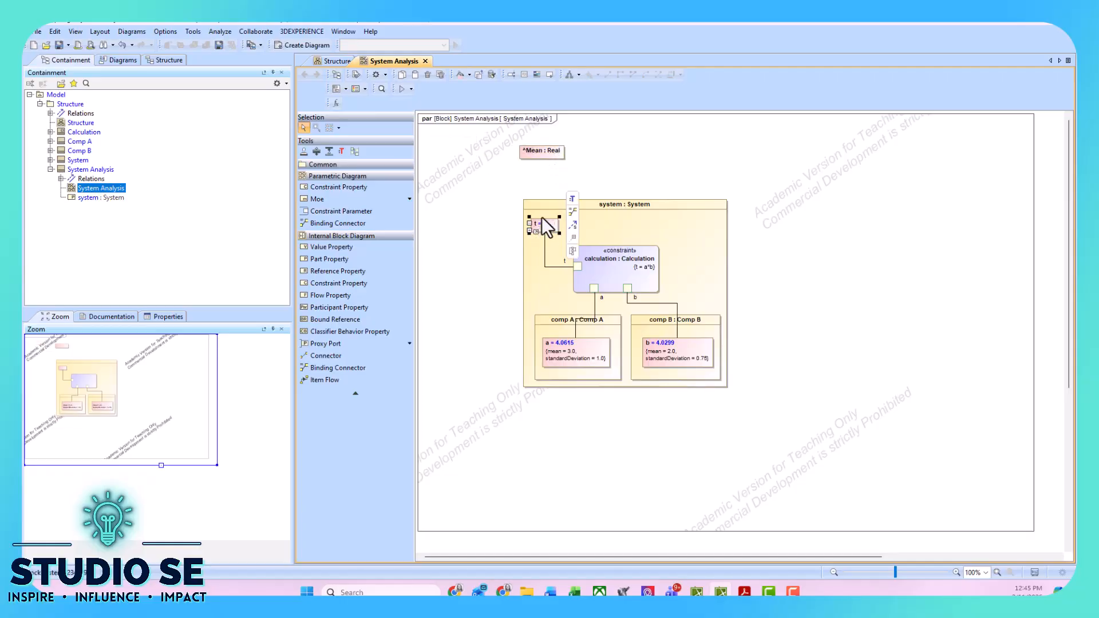
click(573, 211)
click(544, 152)
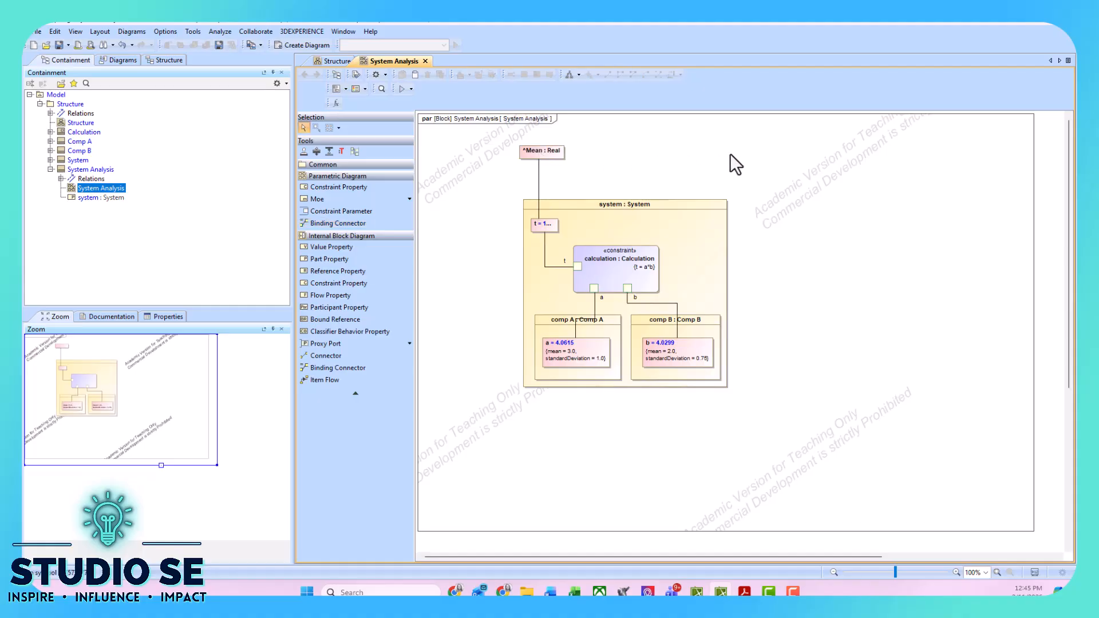
drag(555, 151, 557, 170)
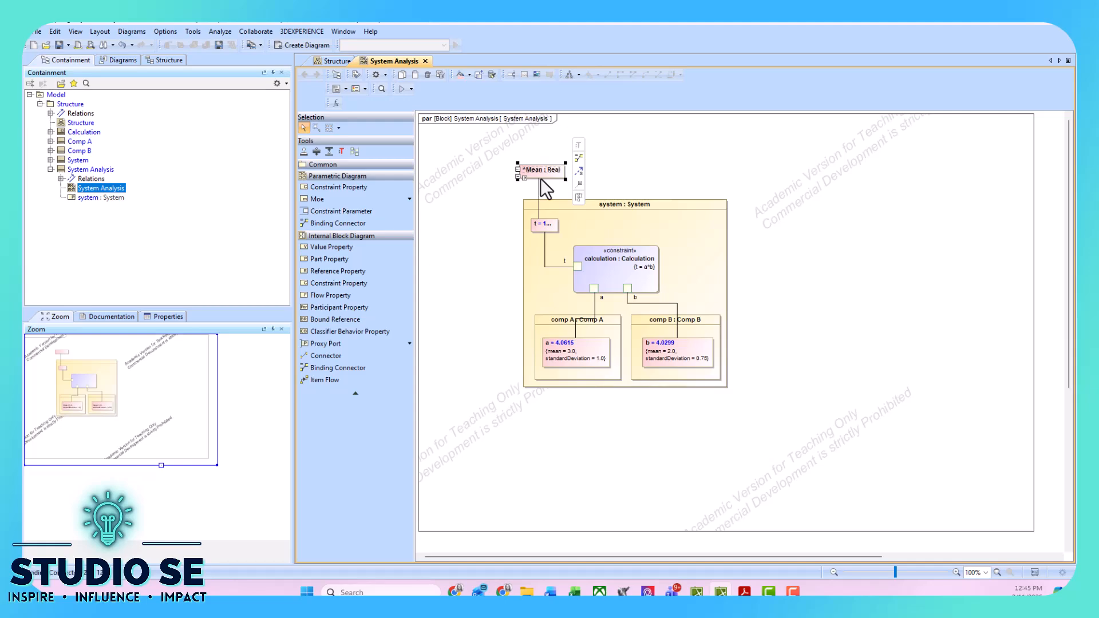
click(476, 188)
- Create a package named Requirements under Model
right_click(54, 96)
click(63, 98)
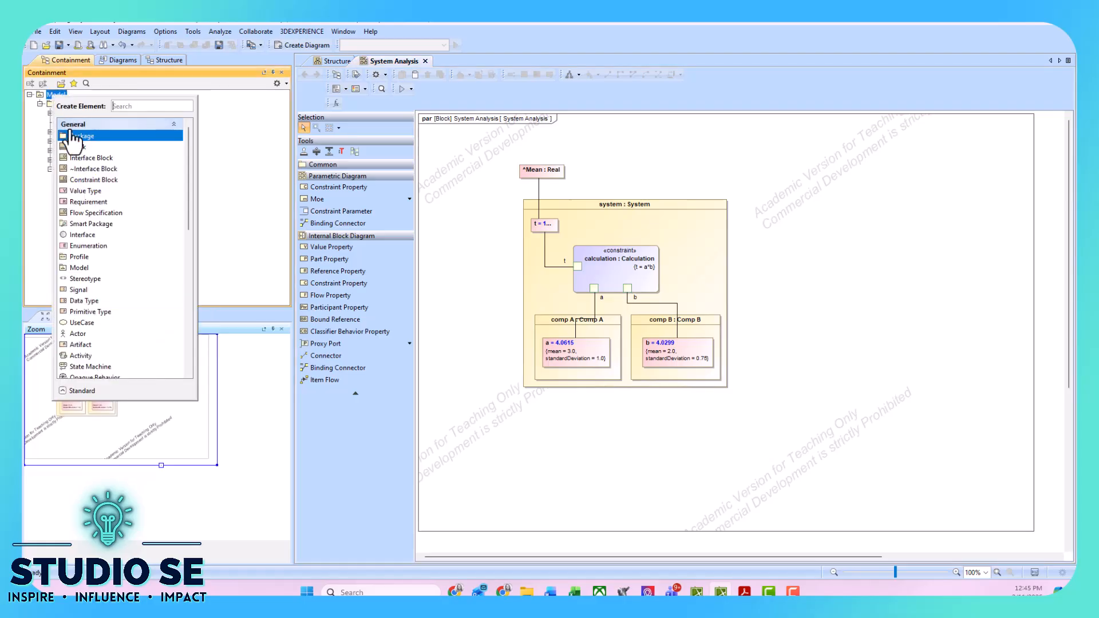
click(74, 136)
text(Requi)
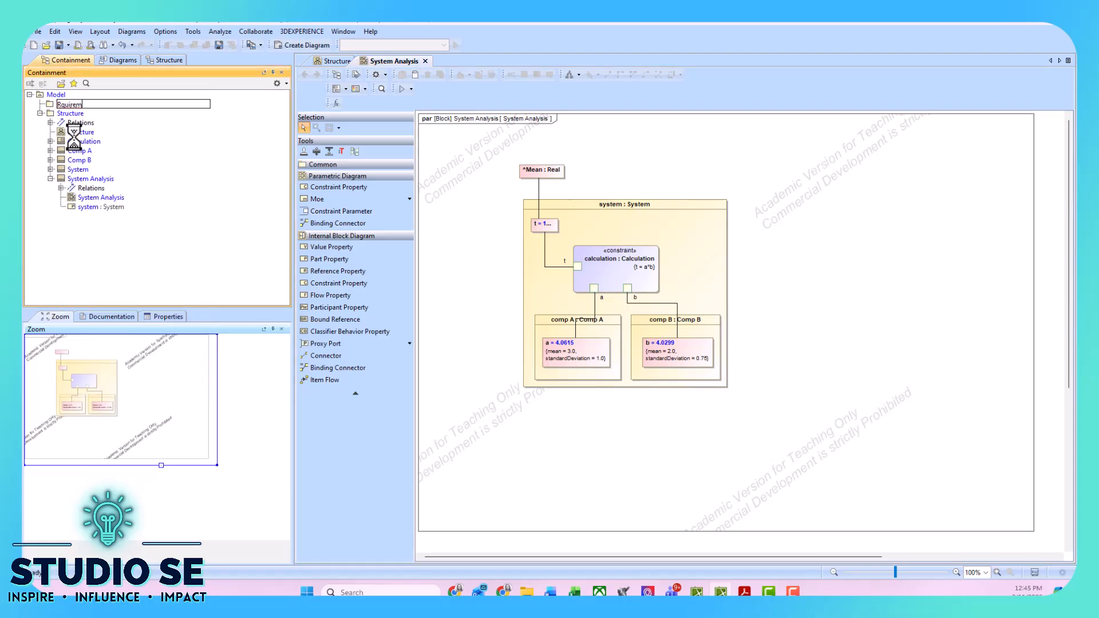
text(rements)
key(Return)
- Create a Requirement Diagram in the Requirements package
right_click(95, 108)
click(111, 126)
text(req)
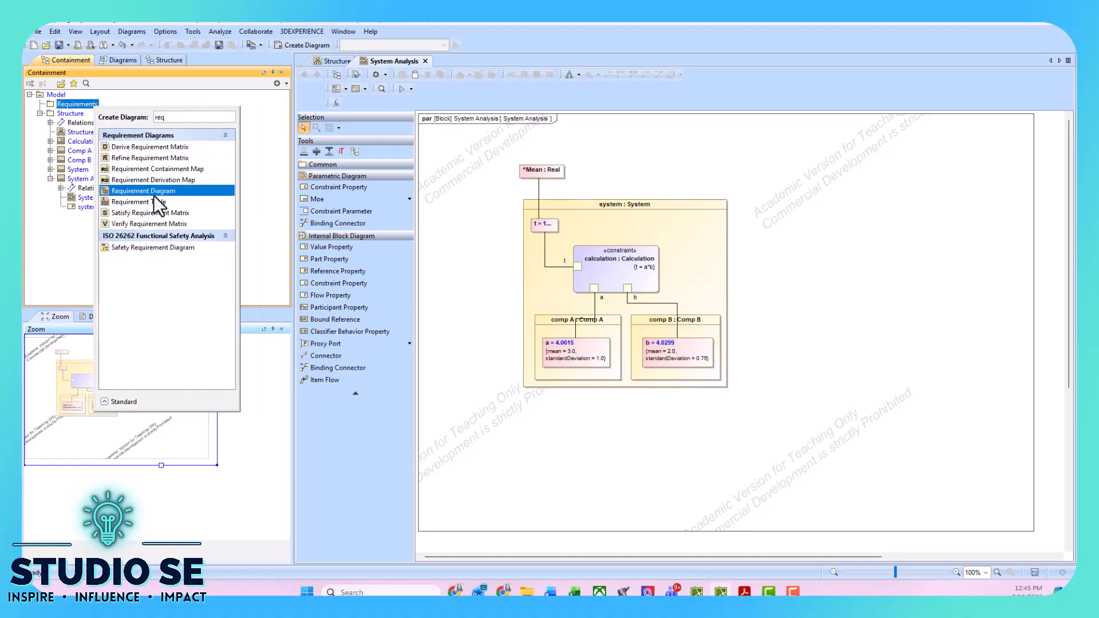
click(153, 191)
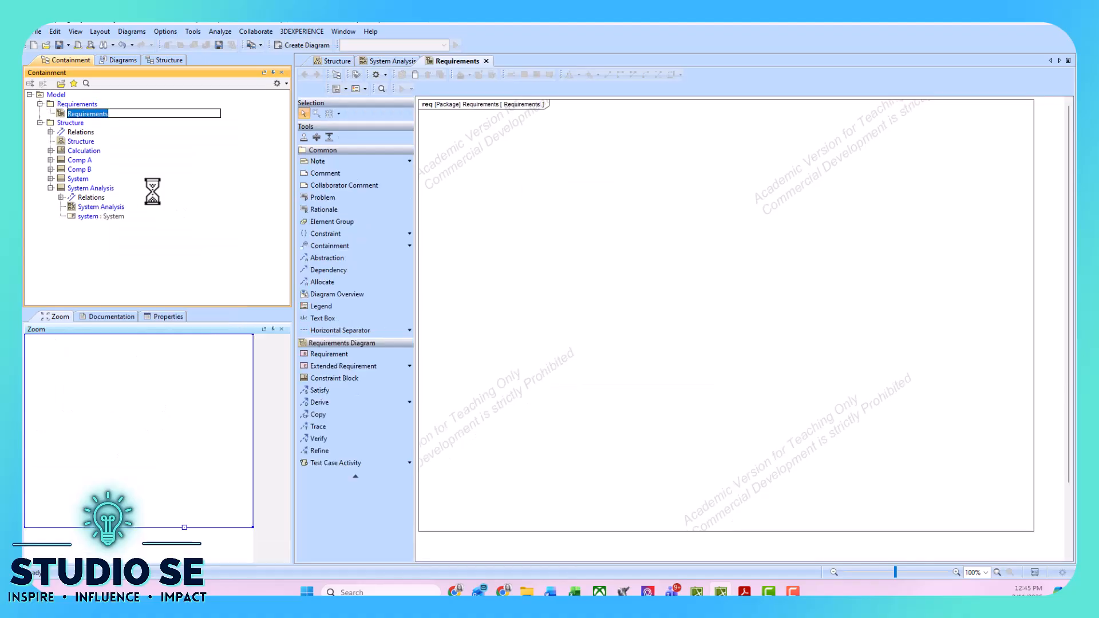
- Add a requirement named Requirement on Average near the upper edge of the Requirements diagram
click(329, 354)
click(512, 152)
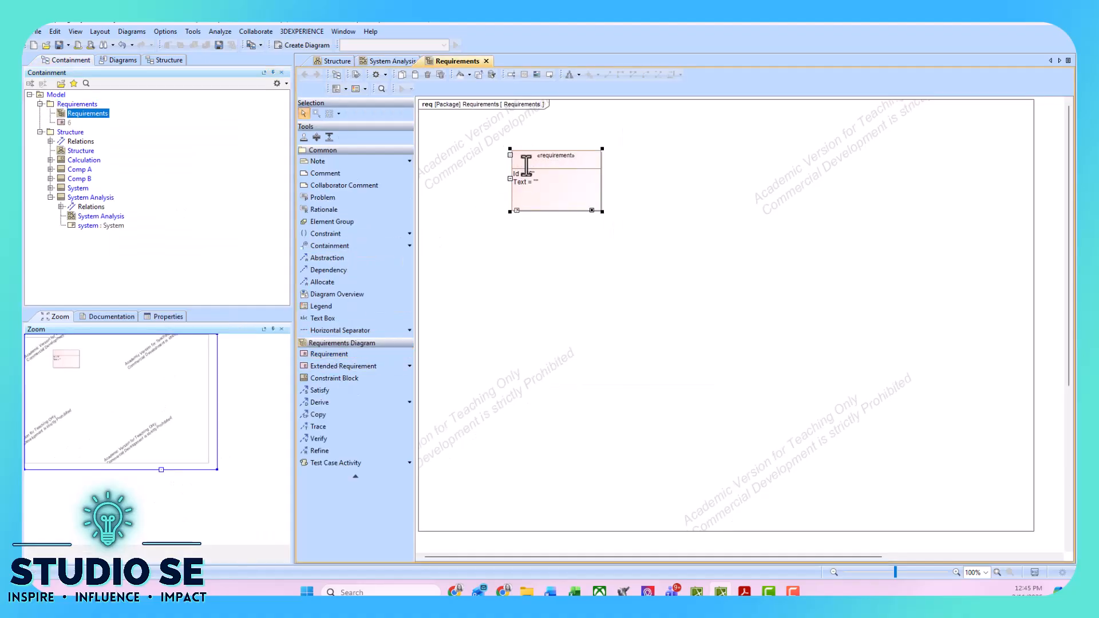
text(Requirement o)
text(n Average)
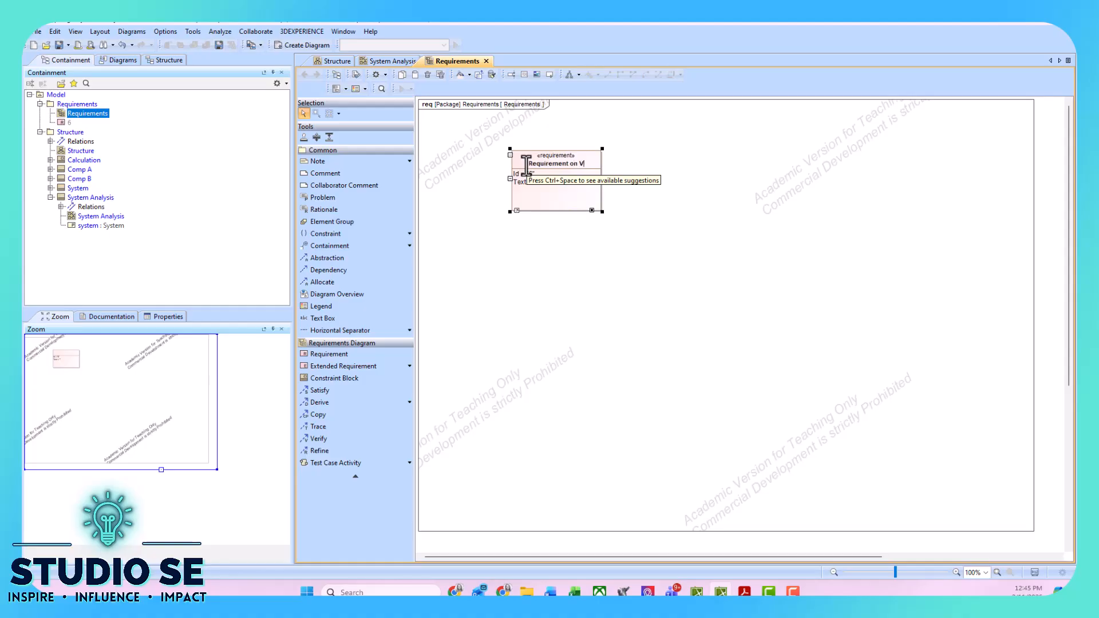
- Set the requirement's text to "The average of this process variation shall be less than or equal to 6.2" and shift the requirement slightly
click(538, 186)
text(The a)
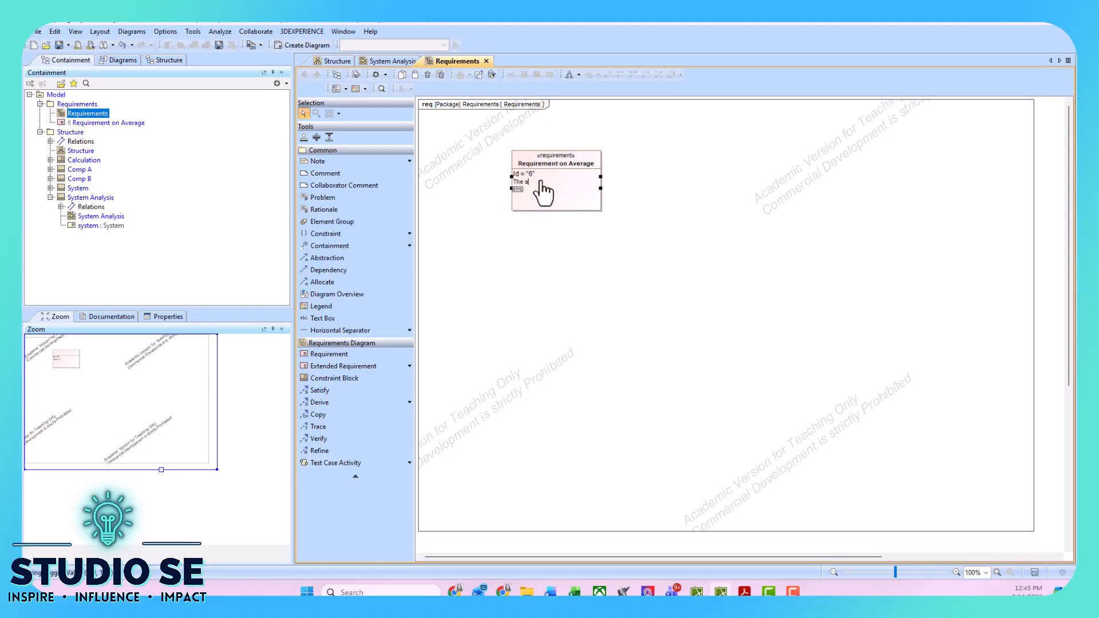
text(verage of this process variation shall be less than or equal to 6.2)
click(836, 228)
drag(531, 163, 524, 164)
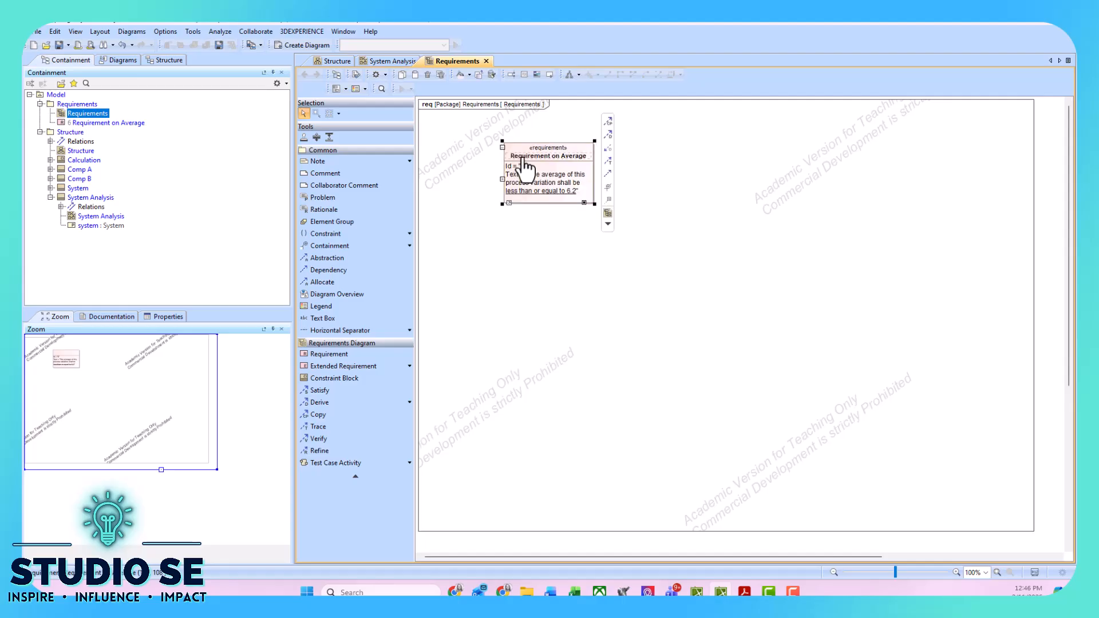
- Extract a constraint block from Requirement on Average and place it on the diagram below the requirement
right_click(523, 148)
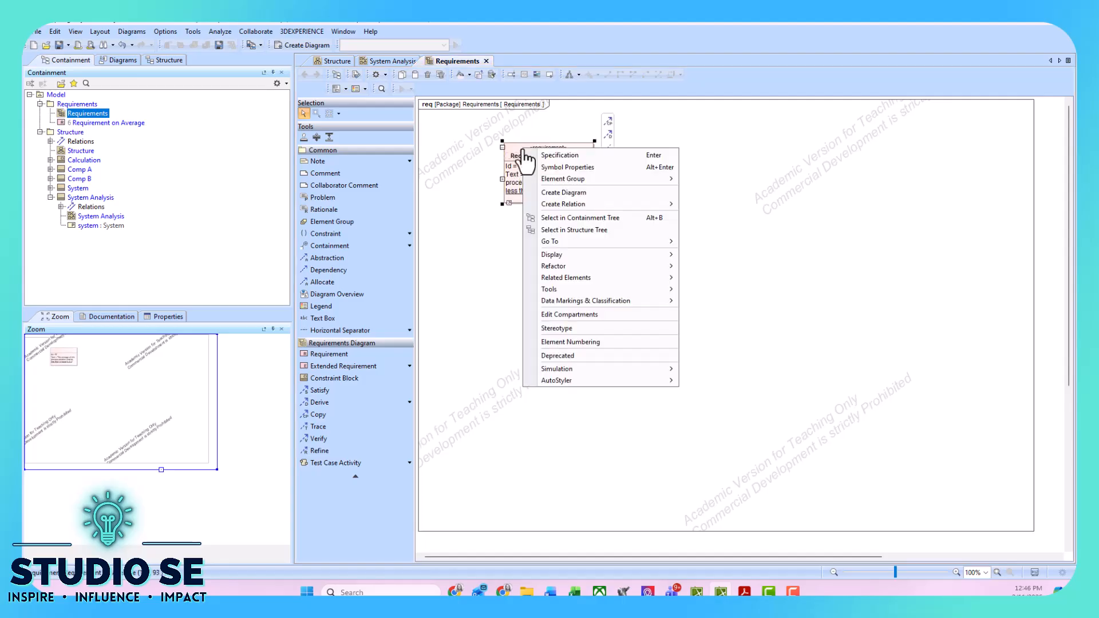
mouse_move(578, 293)
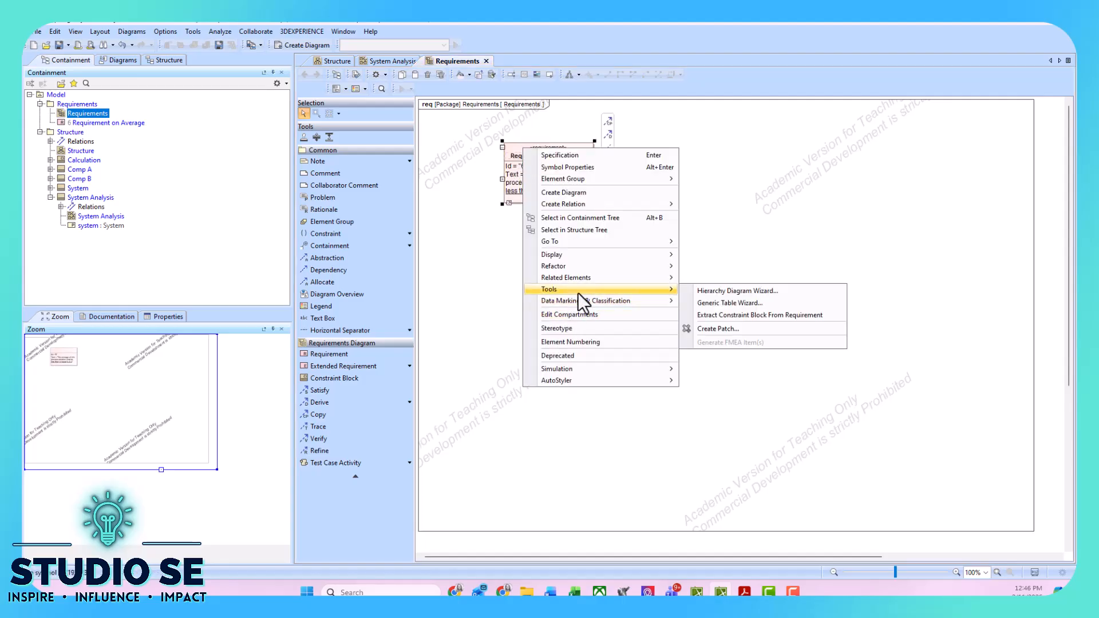
click(712, 315)
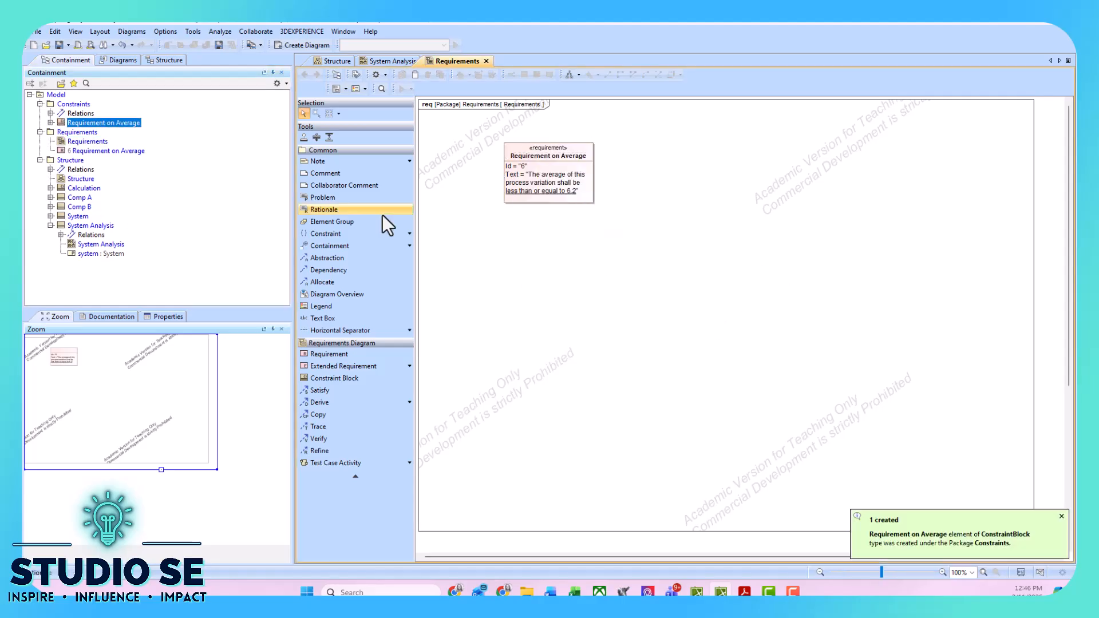
drag(108, 122, 526, 266)
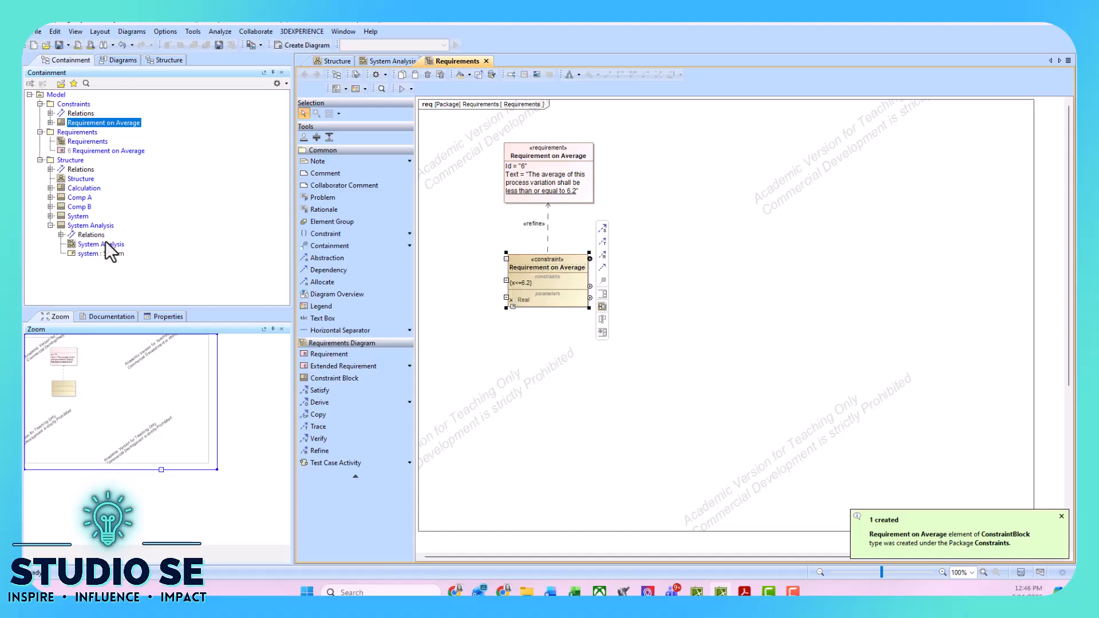
- Place the System Analysis block beside the constraint block, connect them with a composition, and open the System Analysis parametric diagram
drag(88, 226, 578, 272)
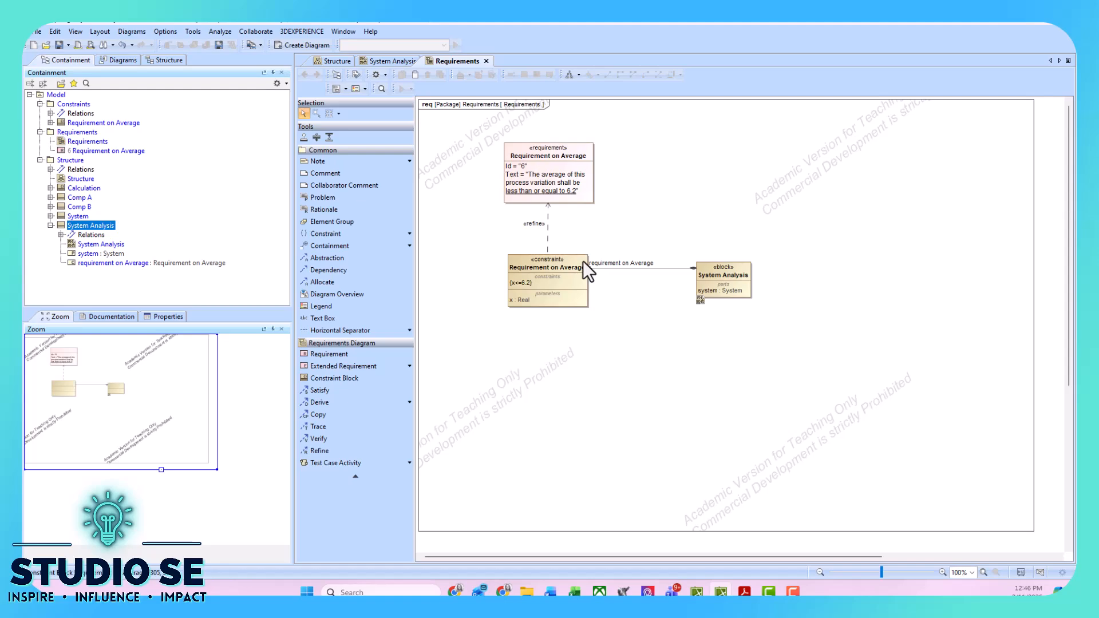
double_click(95, 243)
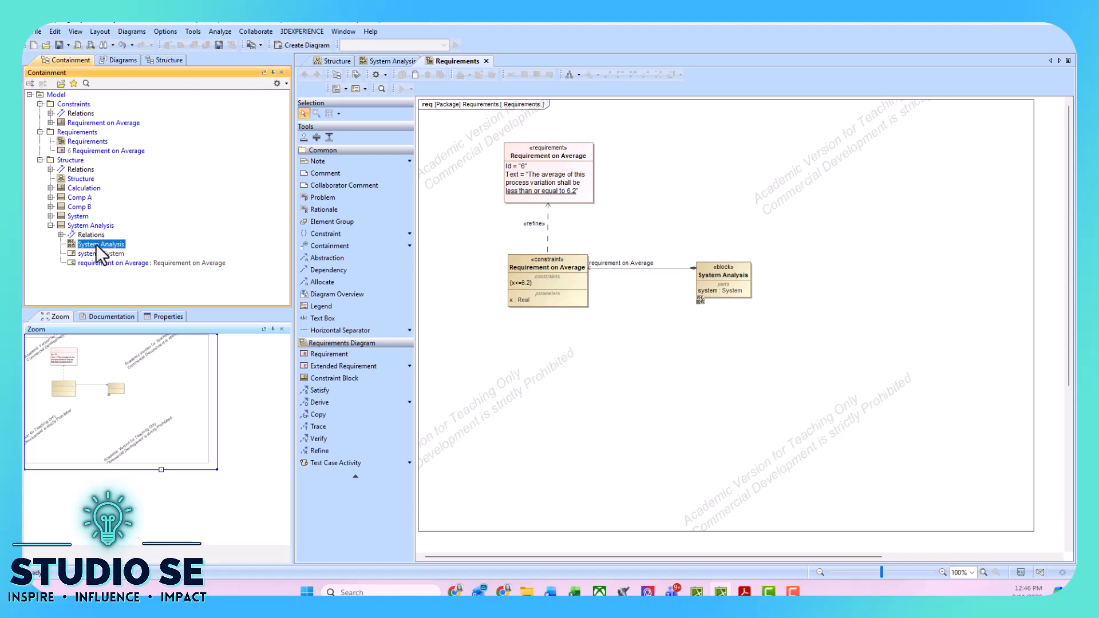
- Display the requirement on Average constraint property on the System Analysis parametric diagram, together with its x parameter
right_click(698, 159)
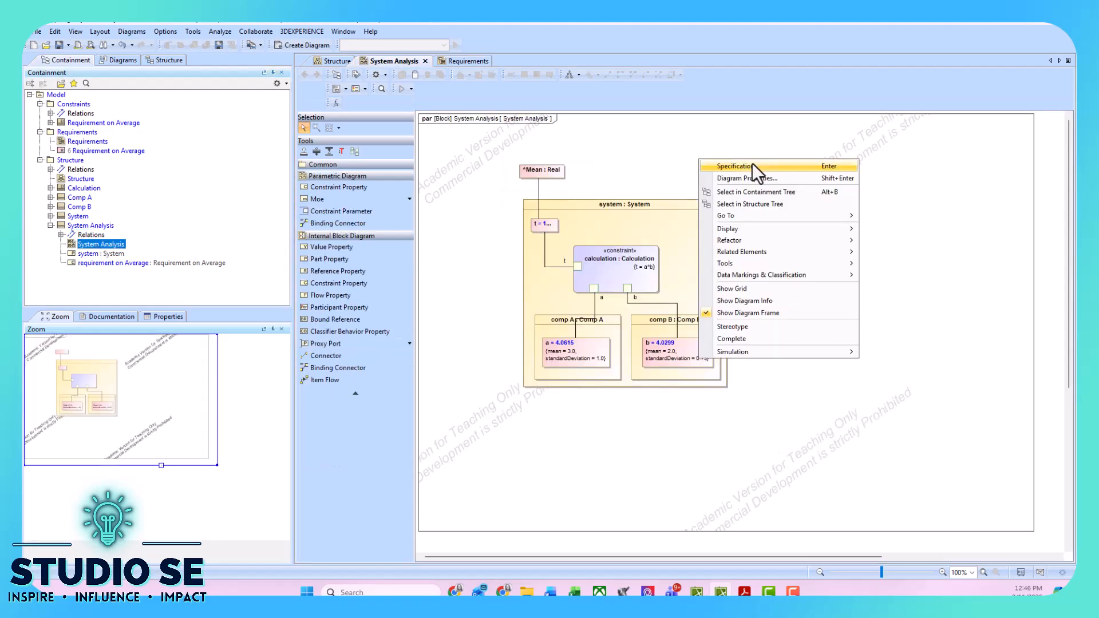
mouse_move(809, 229)
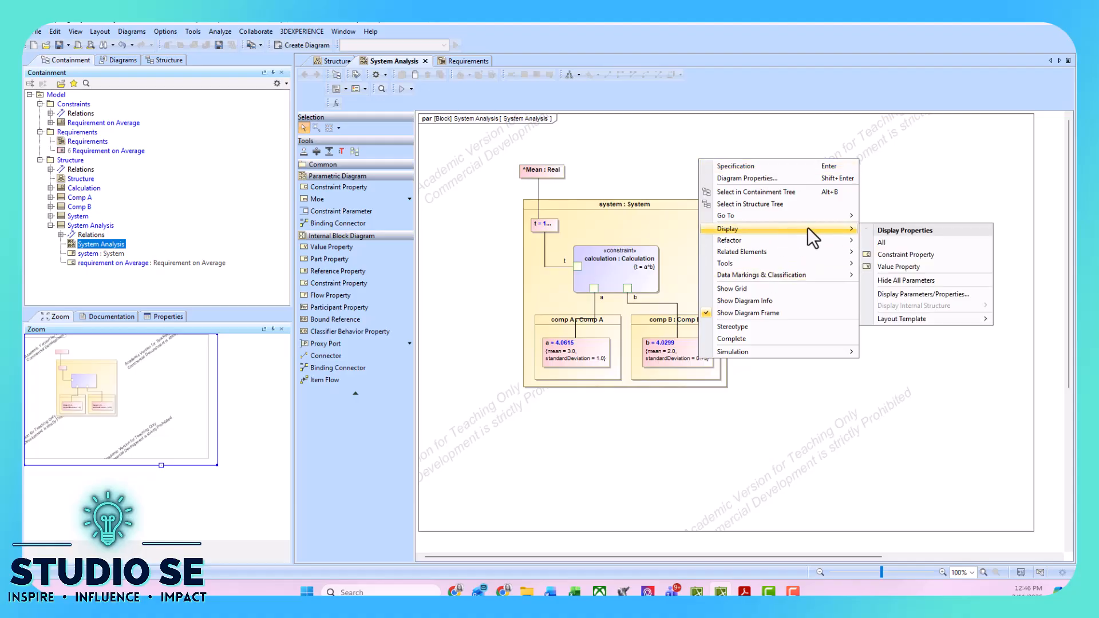
click(912, 256)
right_click(682, 137)
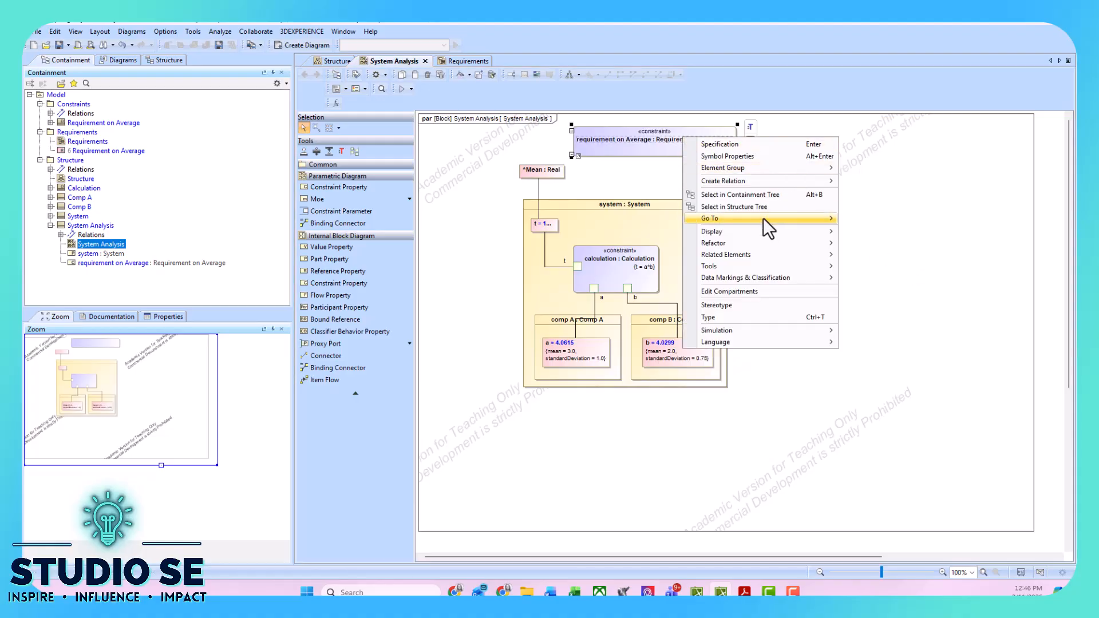
mouse_move(765, 231)
click(877, 232)
- Position the requirement on Average constraint beside Mean and link its x parameter to Mean with a binding connector
mouse_move(613, 166)
mouse_down()
mouse_move(665, 188)
mouse_move(619, 184)
mouse_move(627, 172)
mouse_up()
click(649, 170)
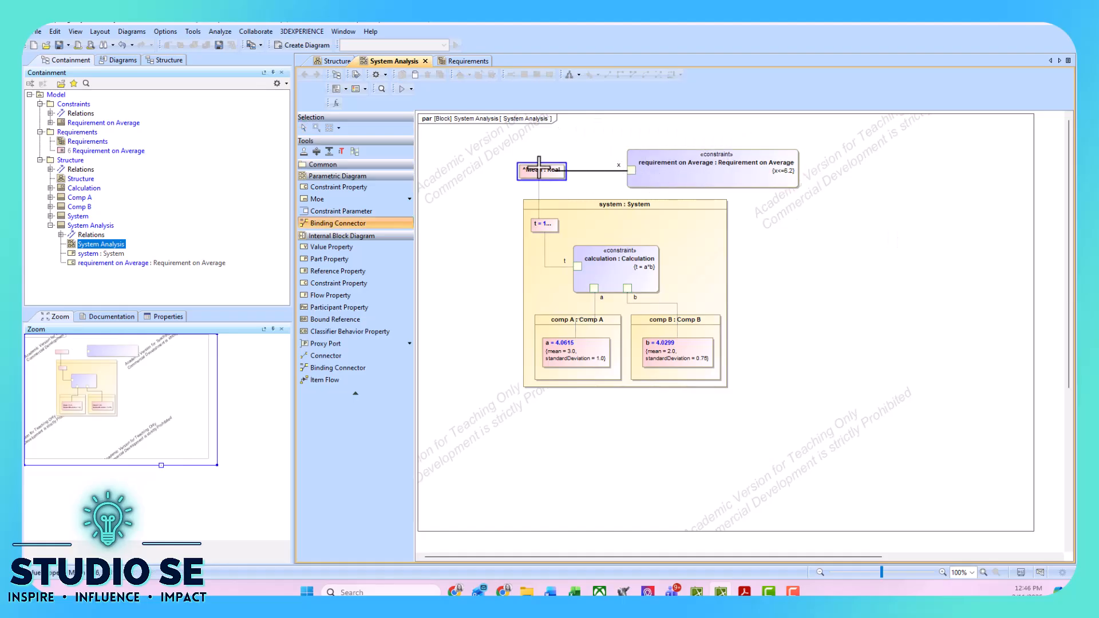
click(543, 170)
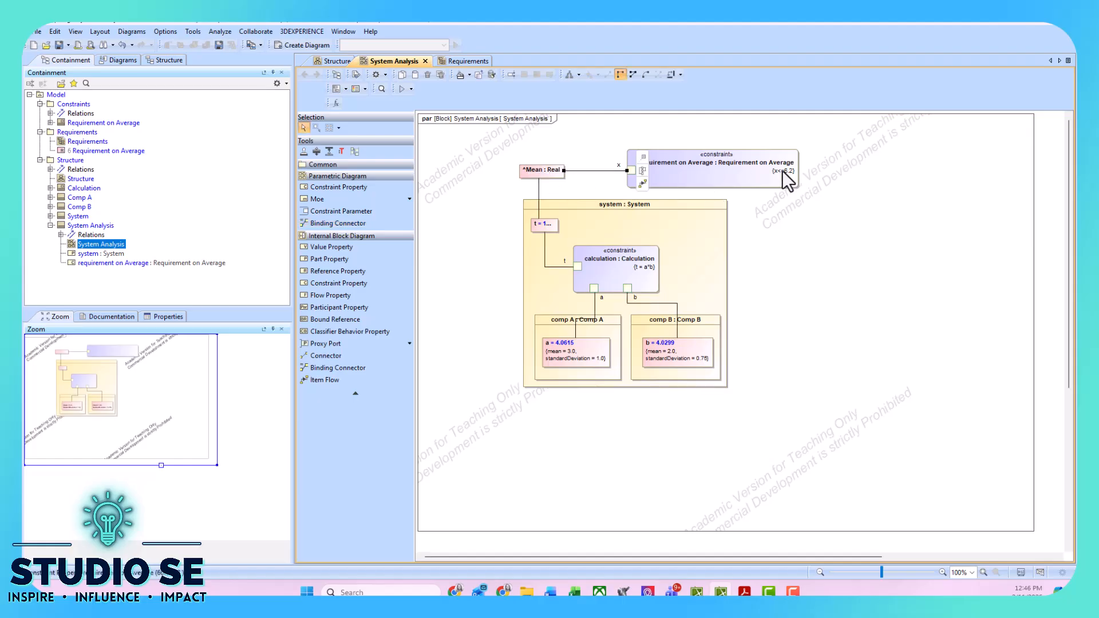
click(863, 178)
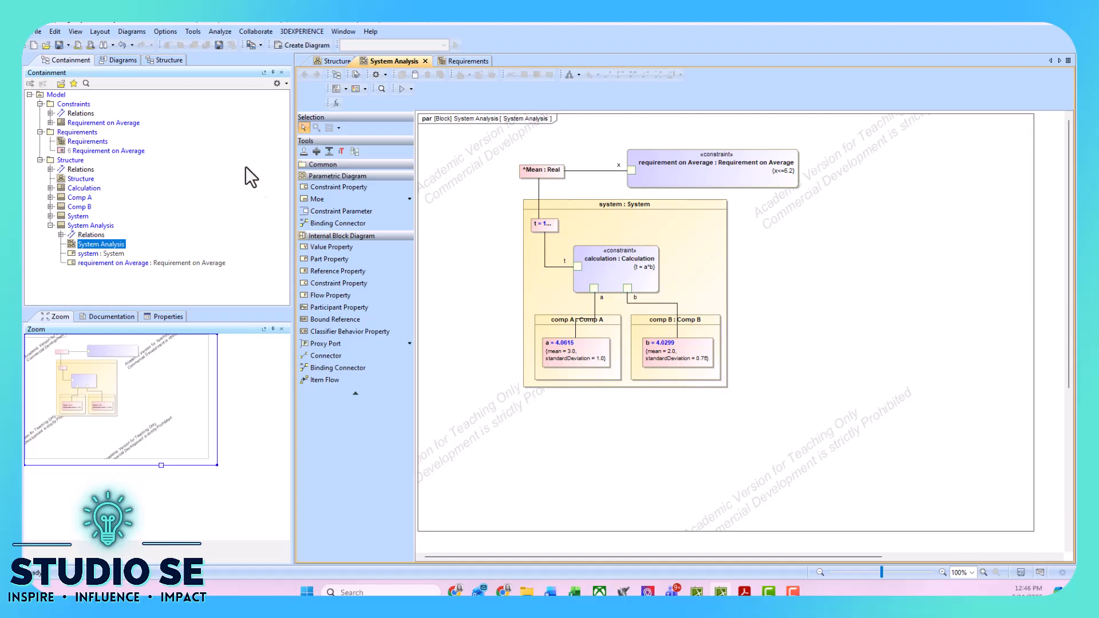
- Run the System Analysis simulation, terminating the earlier execution, check Mean against the requirement constraint, and close the simulation pane
click(399, 91)
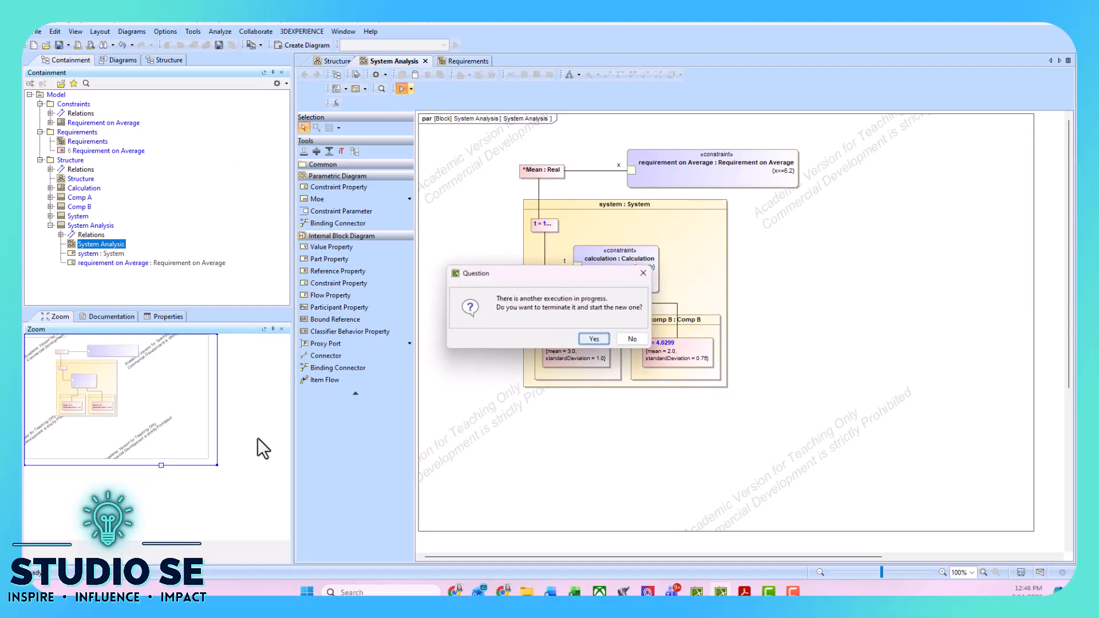
click(595, 338)
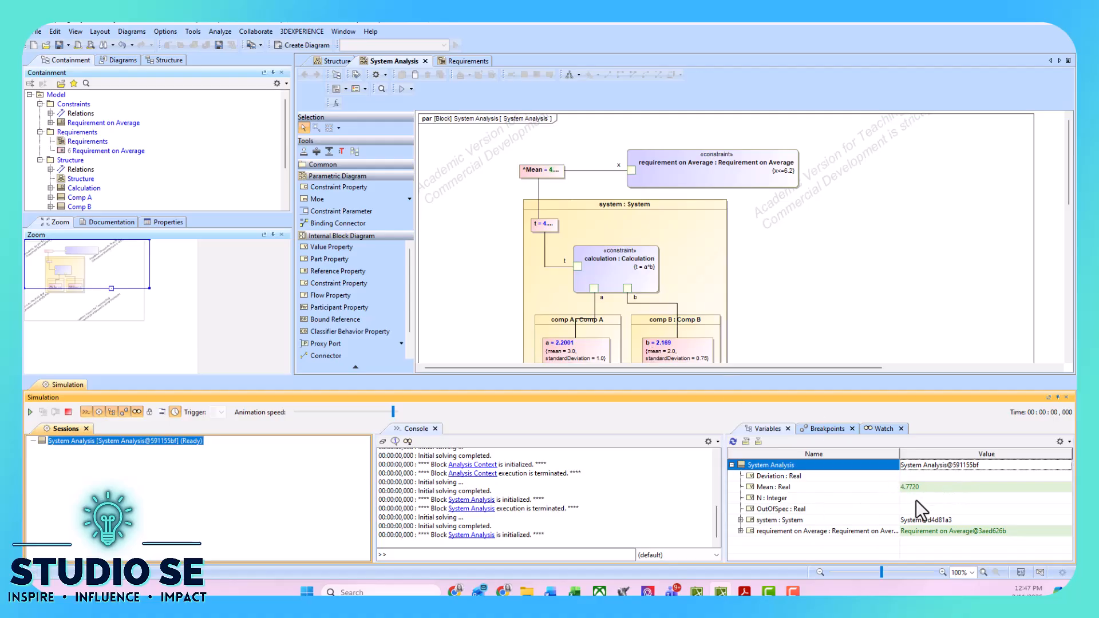
mouse_move(911, 488)
click(1066, 396)
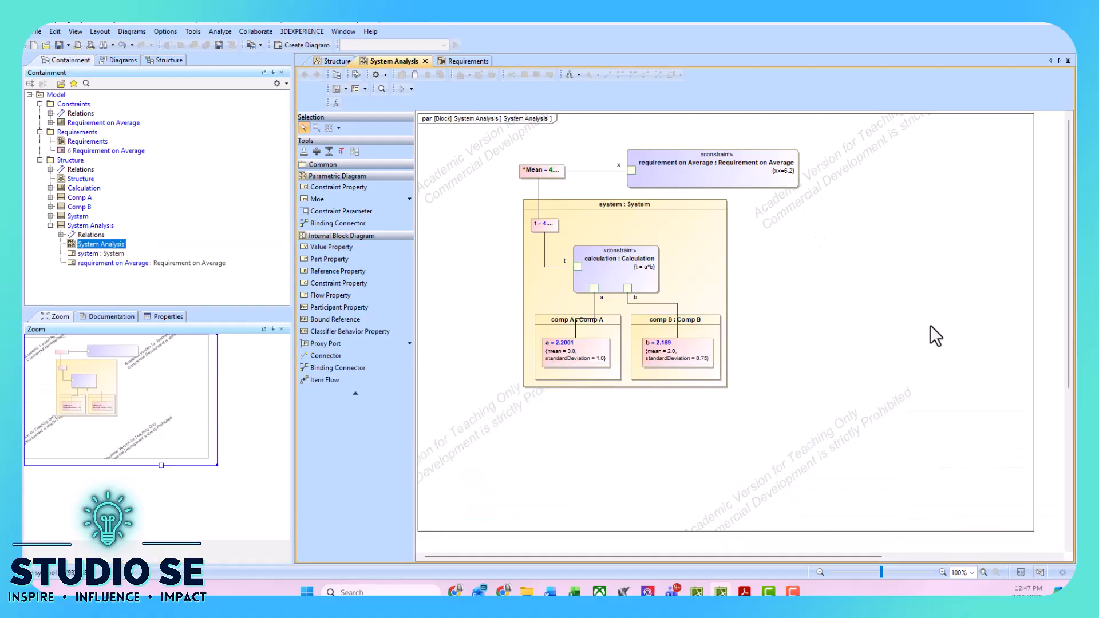
- Create a package named Results under Model
click(60, 98)
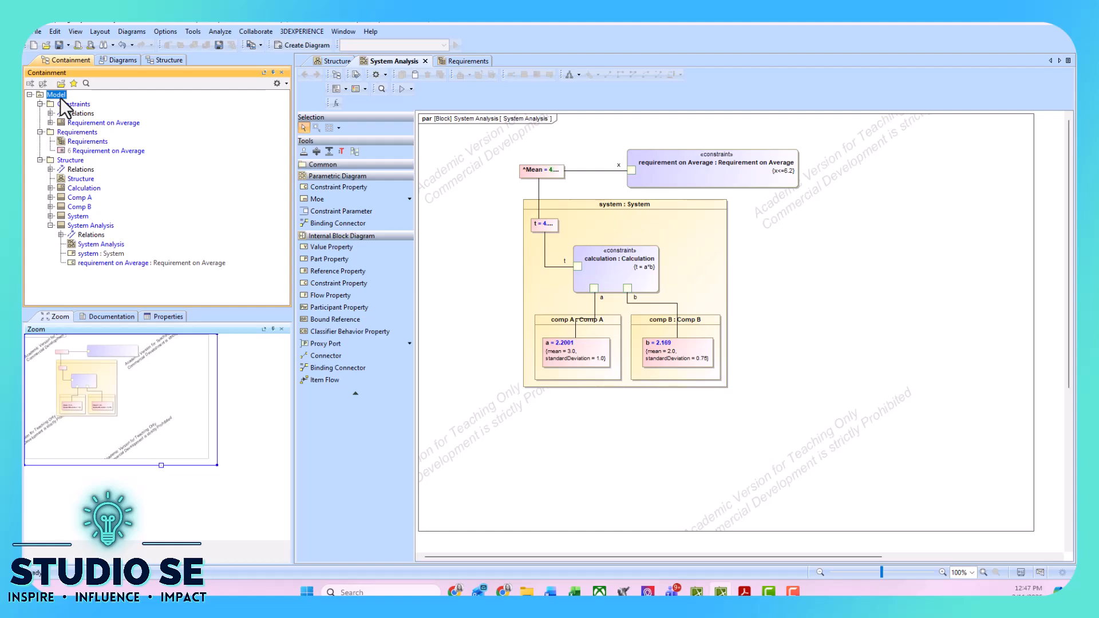
right_click(60, 97)
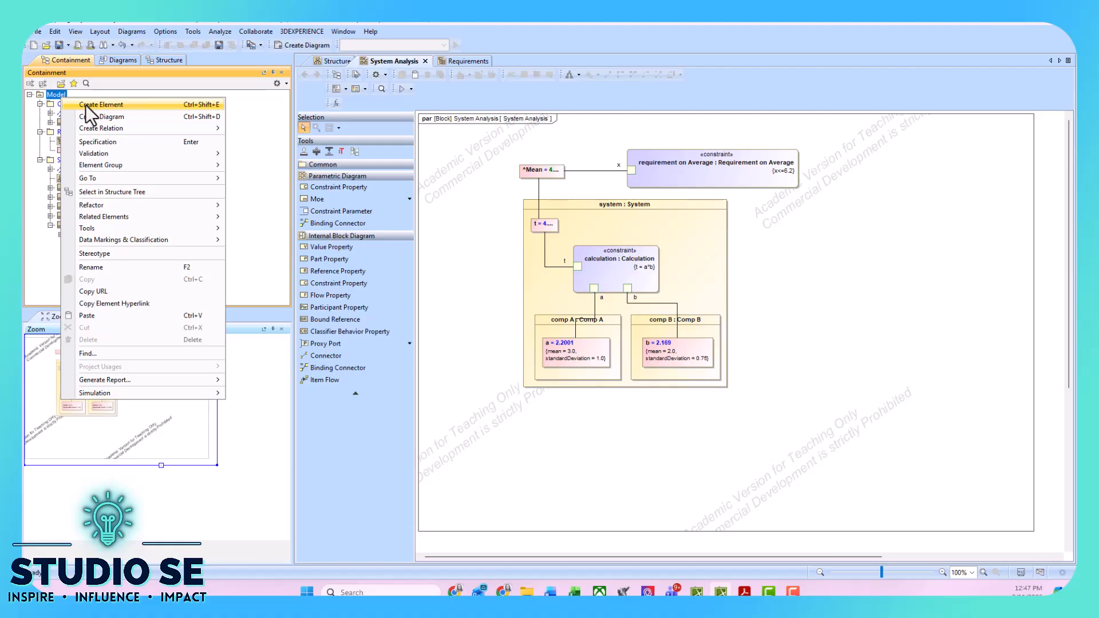
click(85, 105)
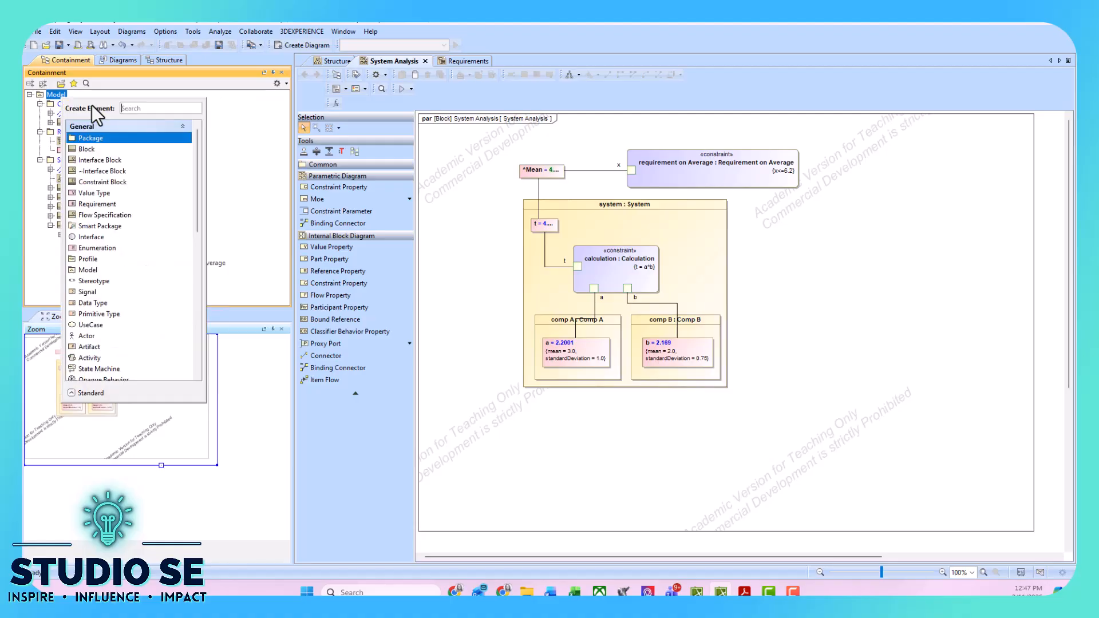
click(87, 138)
text(Results)
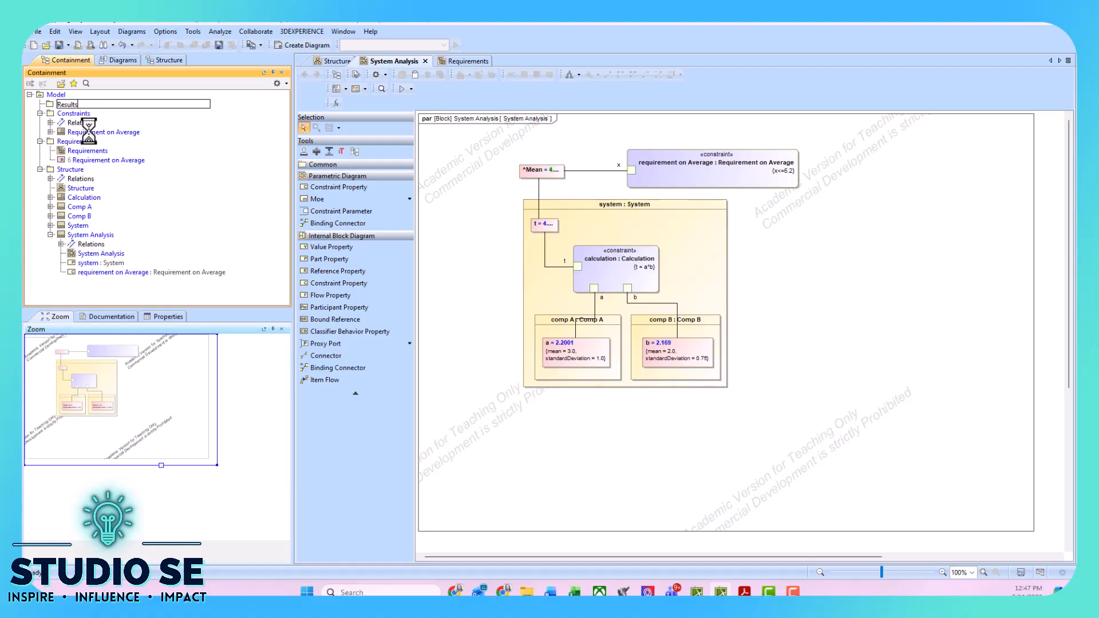
click(64, 96)
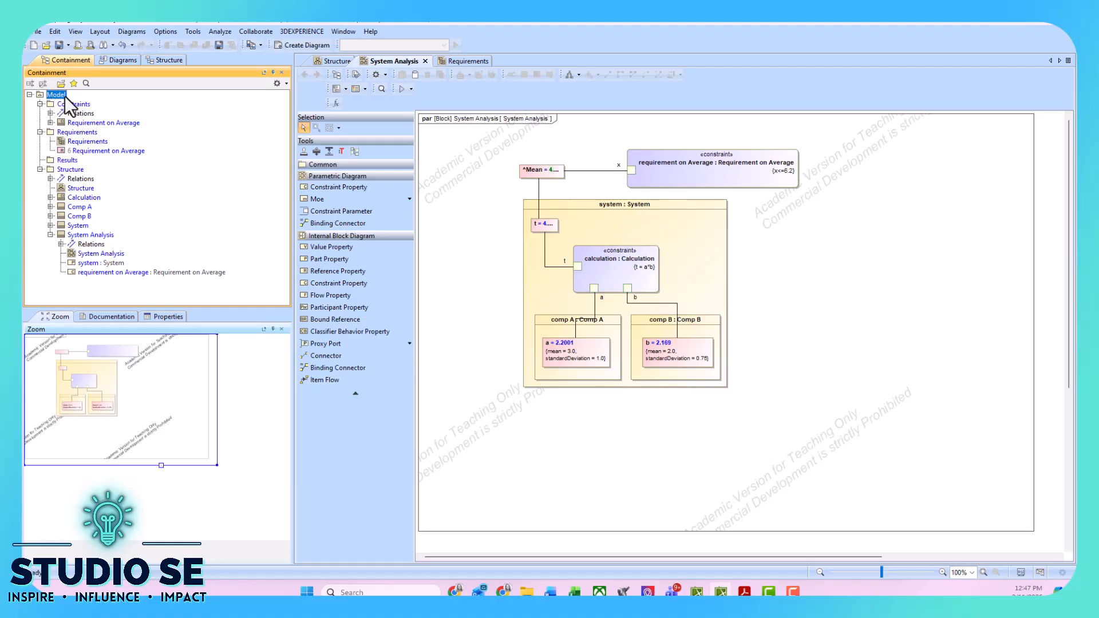
- Create an Instance Table in the Results package, keeping its default name
right_click(53, 162)
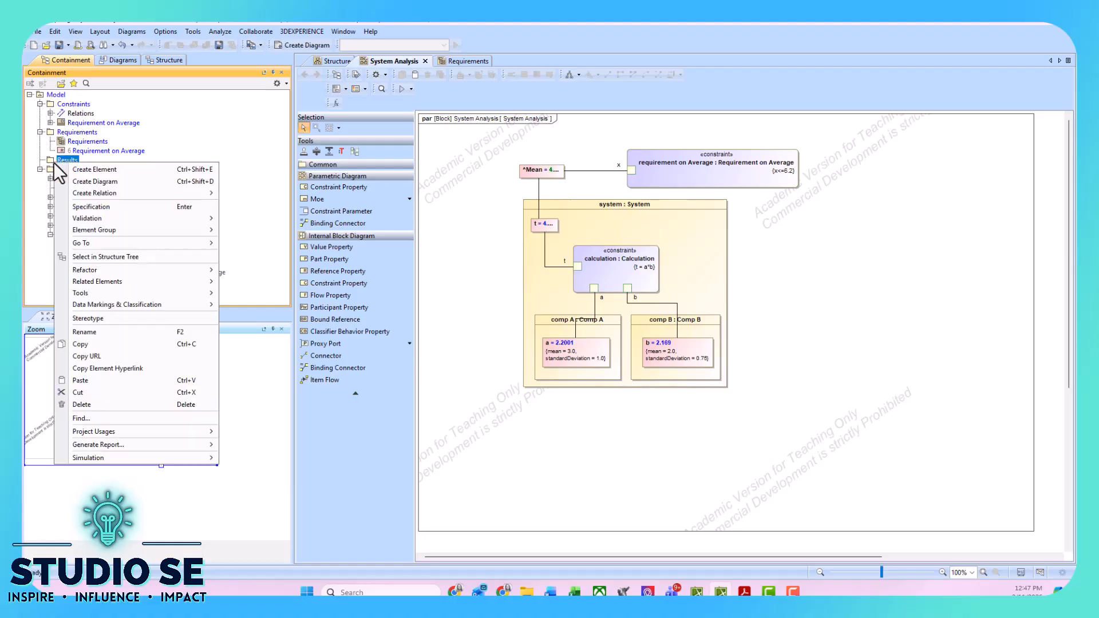
click(89, 183)
text(insta)
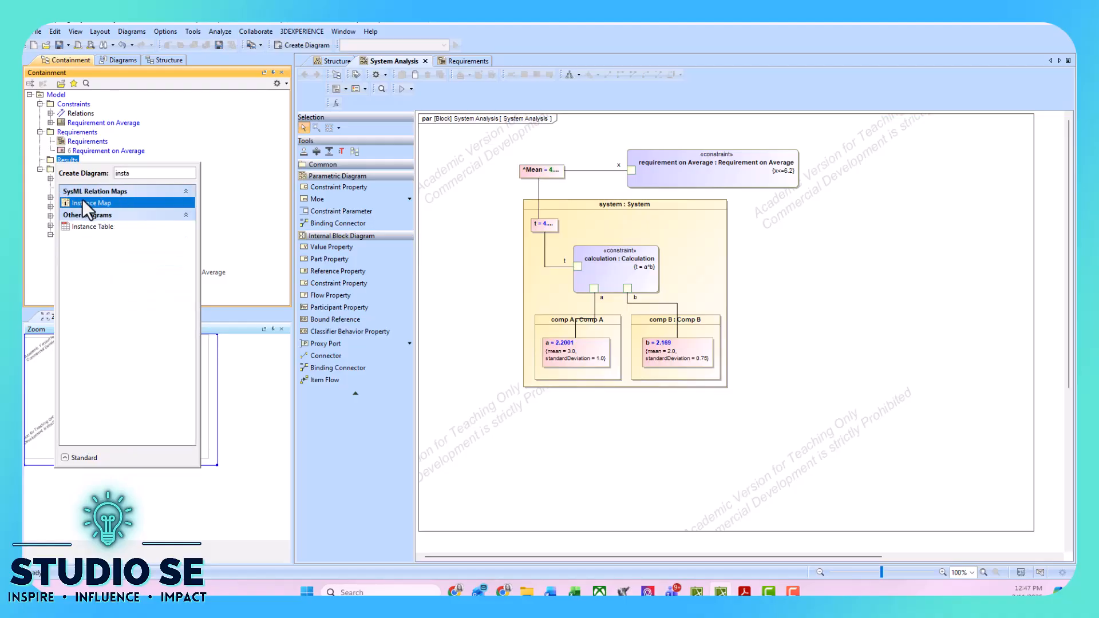
click(94, 221)
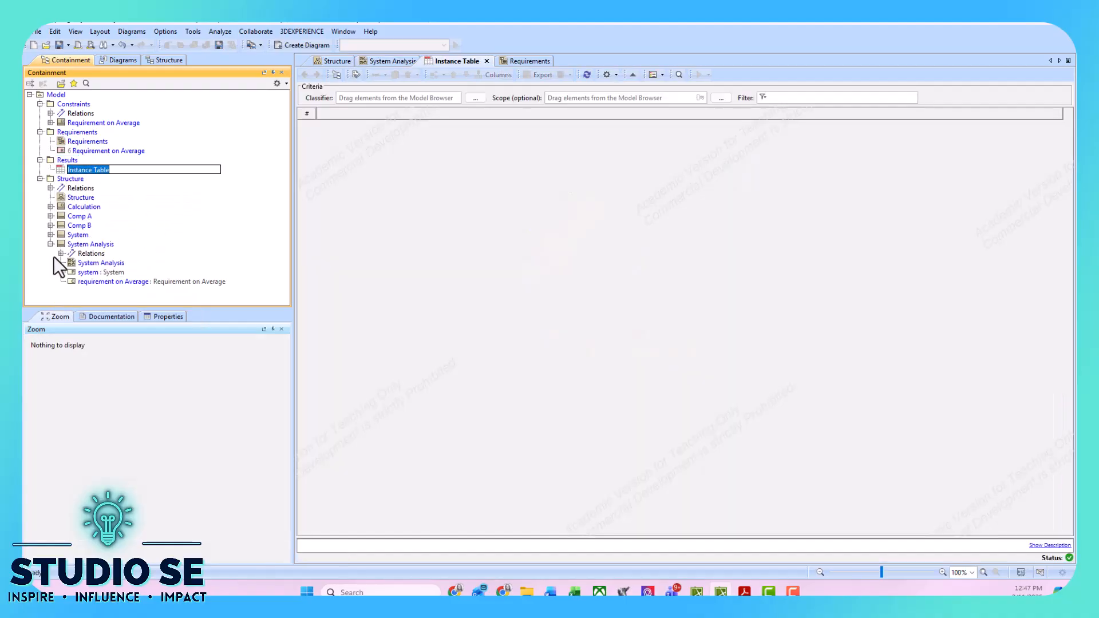
- Set the table's classifier to System Analysis and its scope to the Results package, and hide the OutOfSpec column
drag(70, 245, 347, 97)
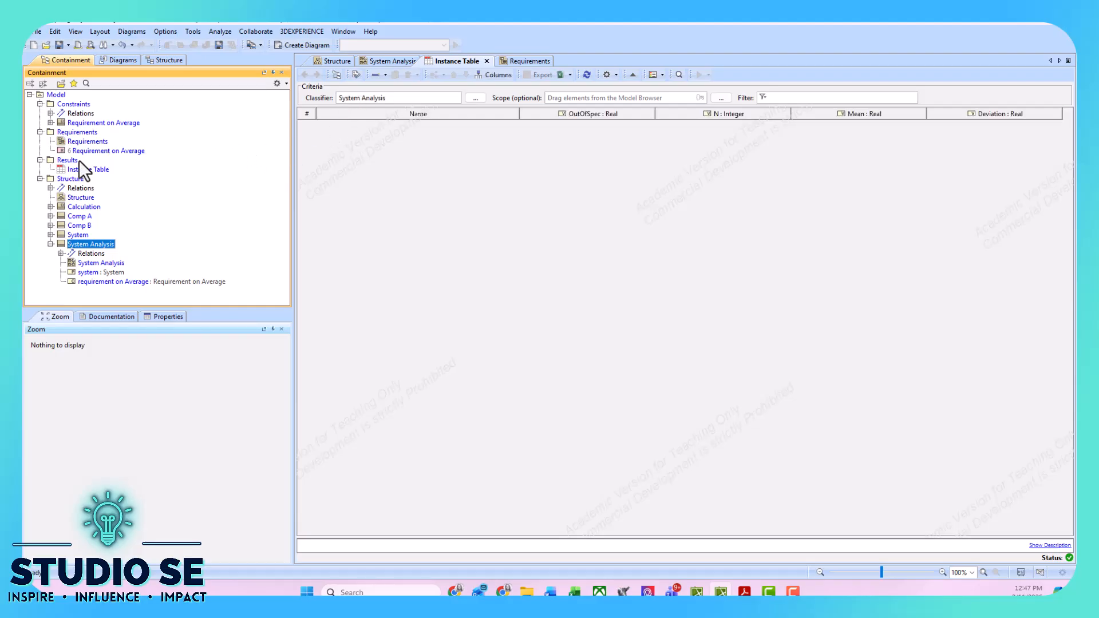
drag(68, 160, 569, 98)
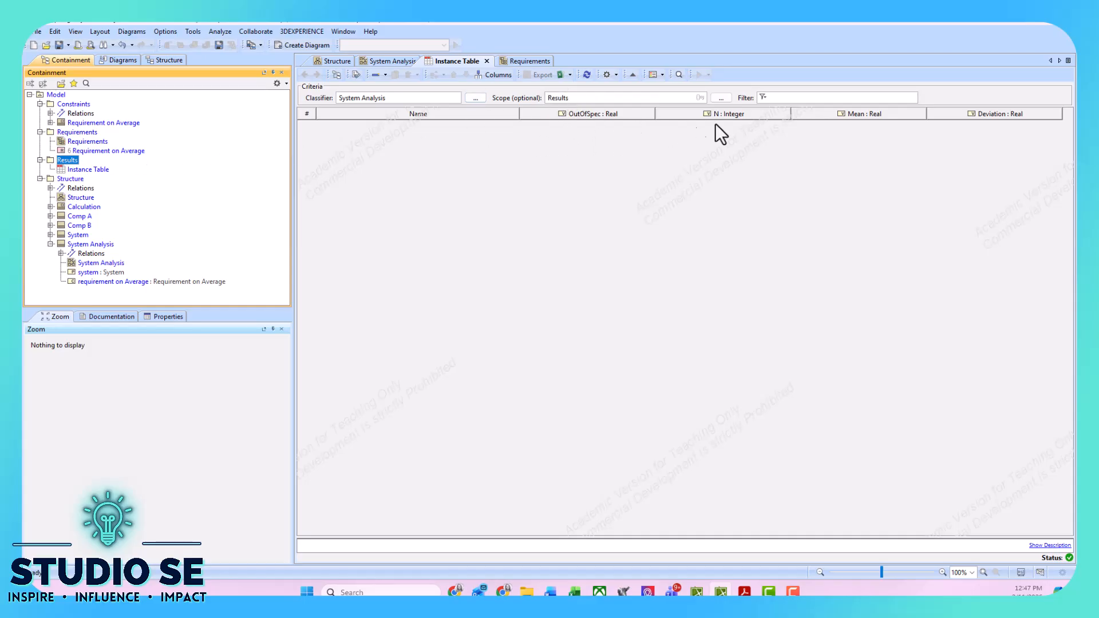
click(483, 74)
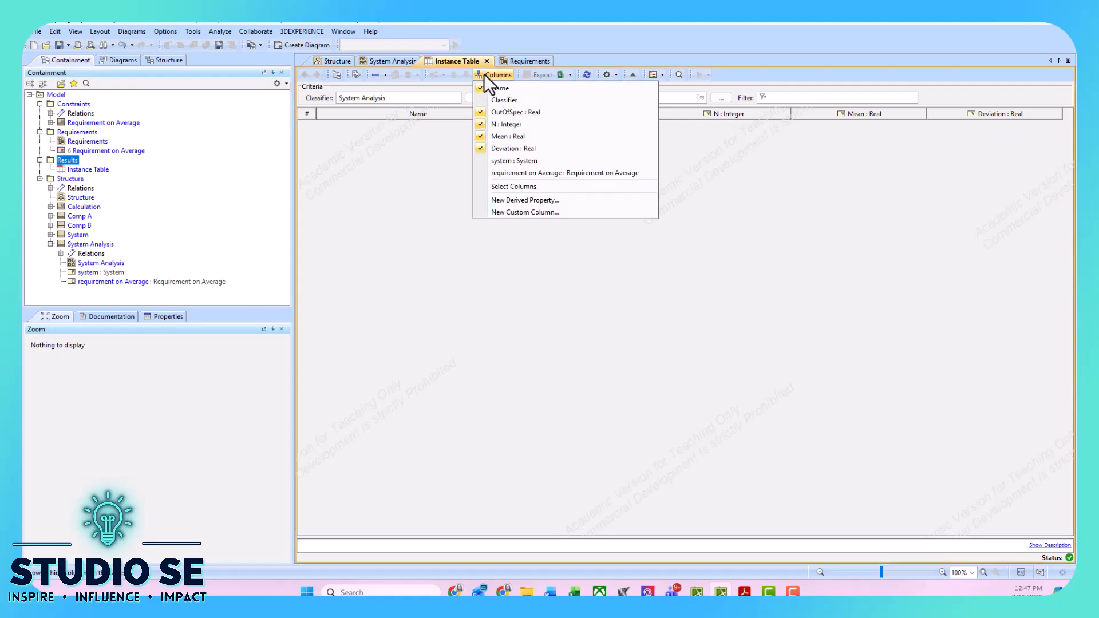
click(506, 115)
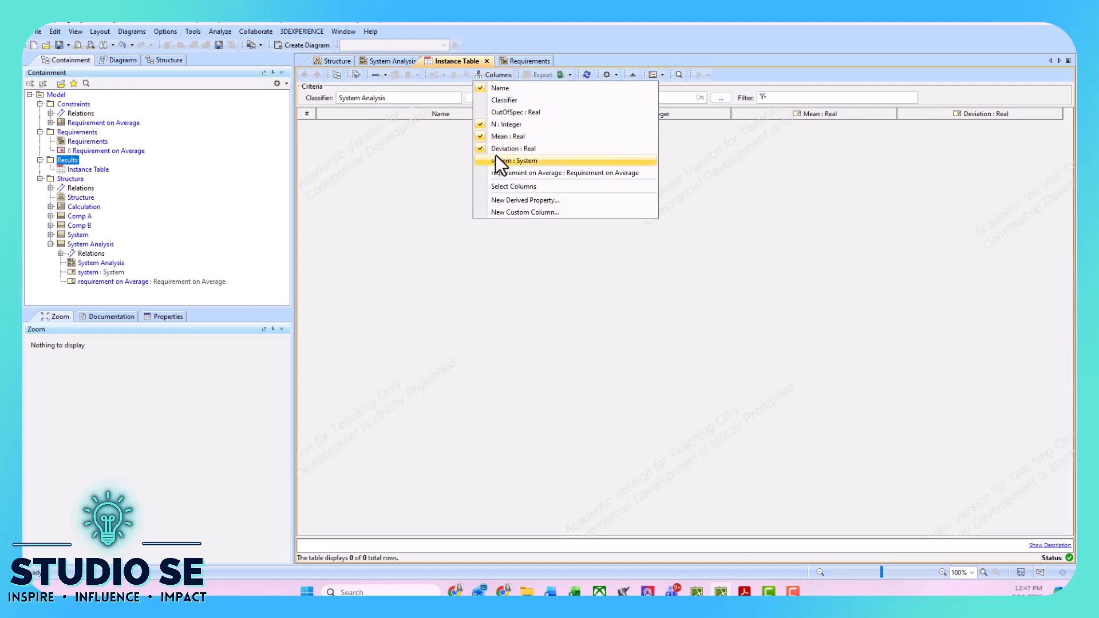
- Try to add the system's t value as a column of the instance table
click(498, 187)
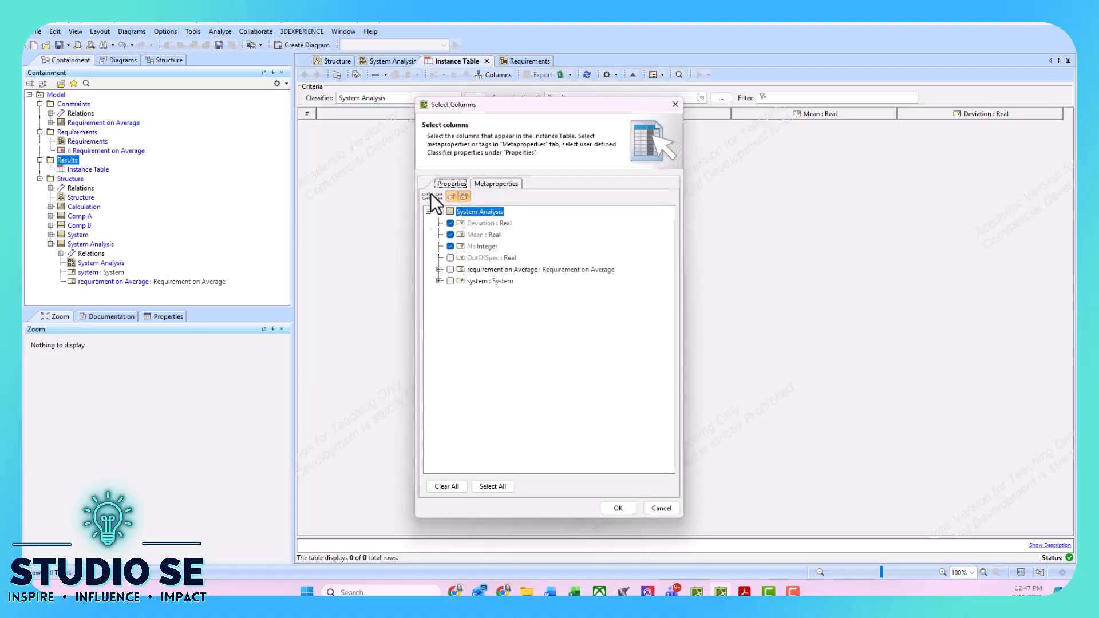
click(439, 281)
click(470, 327)
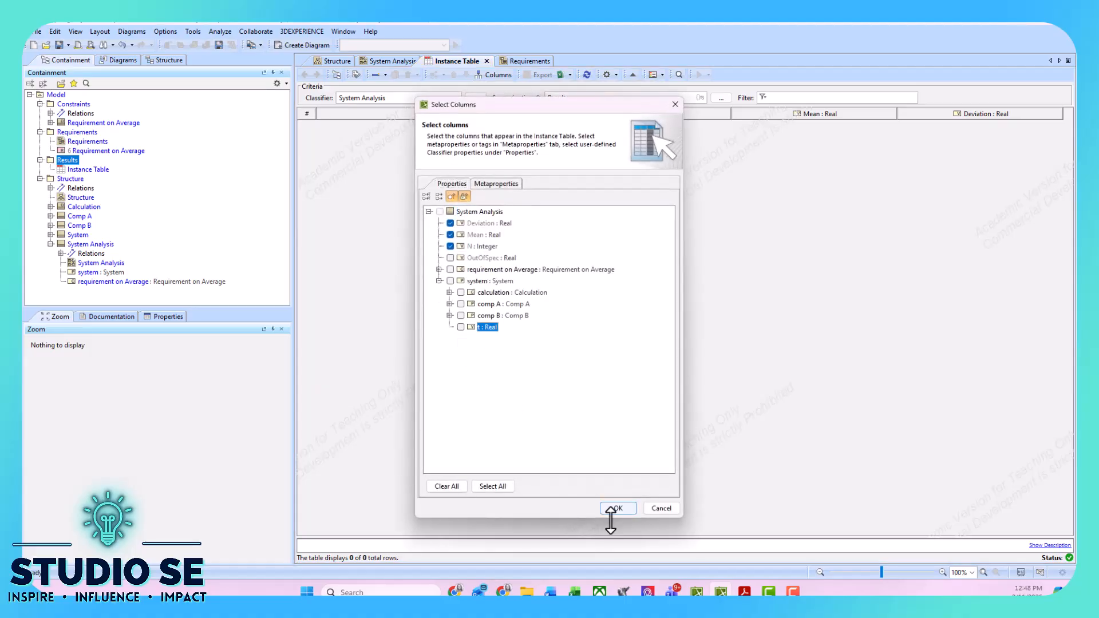
click(616, 509)
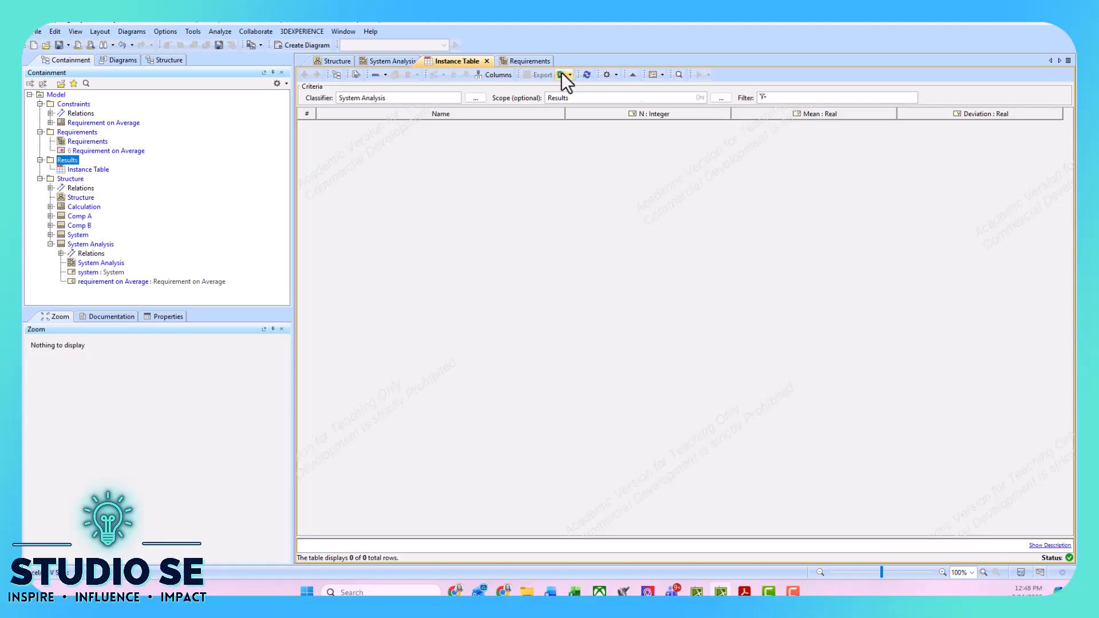
- Add the t value of system as a table column, place it between N and Mean, and narrow the Name column
click(497, 75)
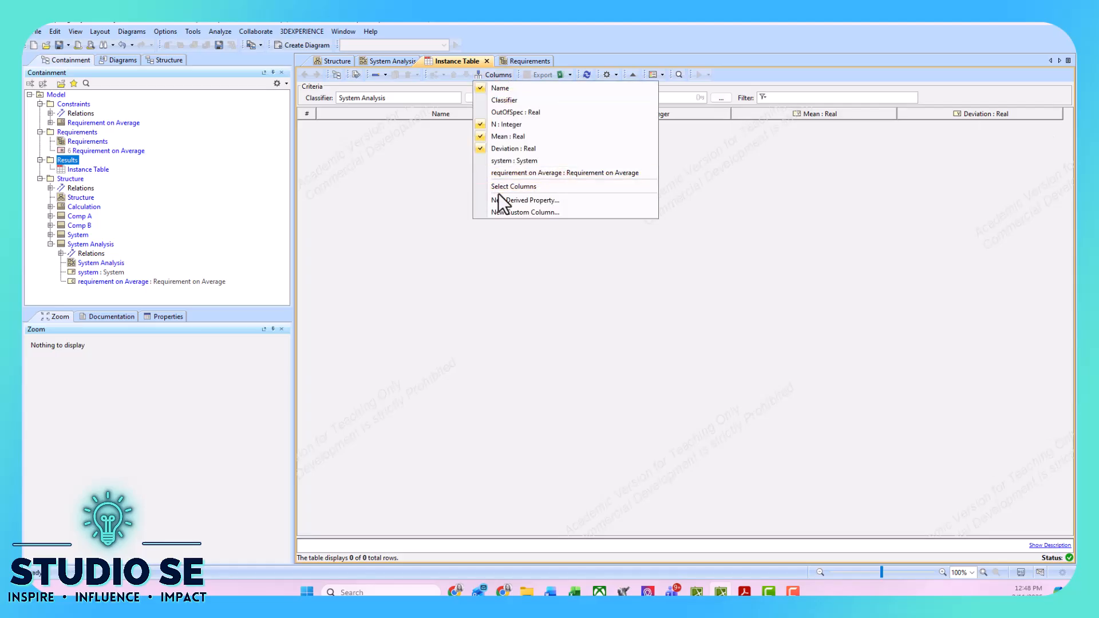
click(498, 190)
click(451, 281)
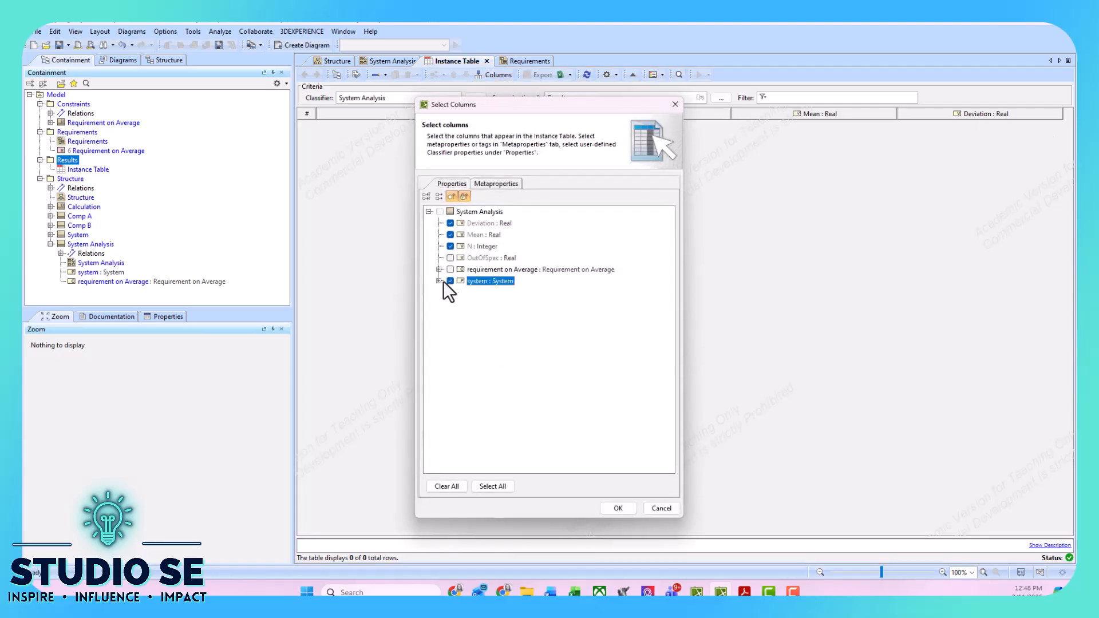
click(438, 281)
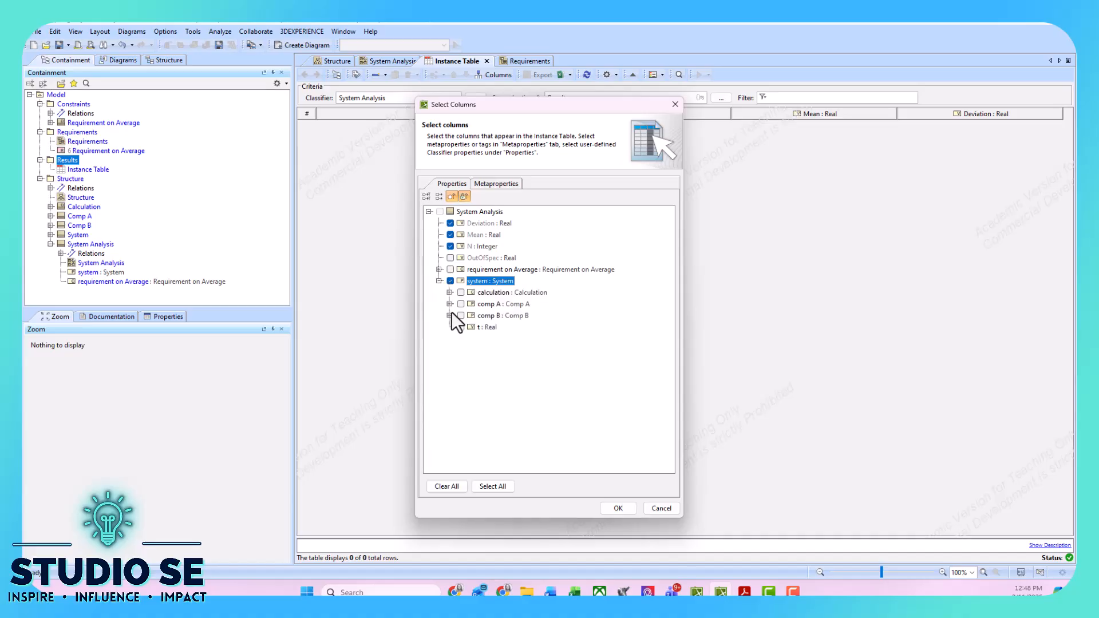
click(461, 326)
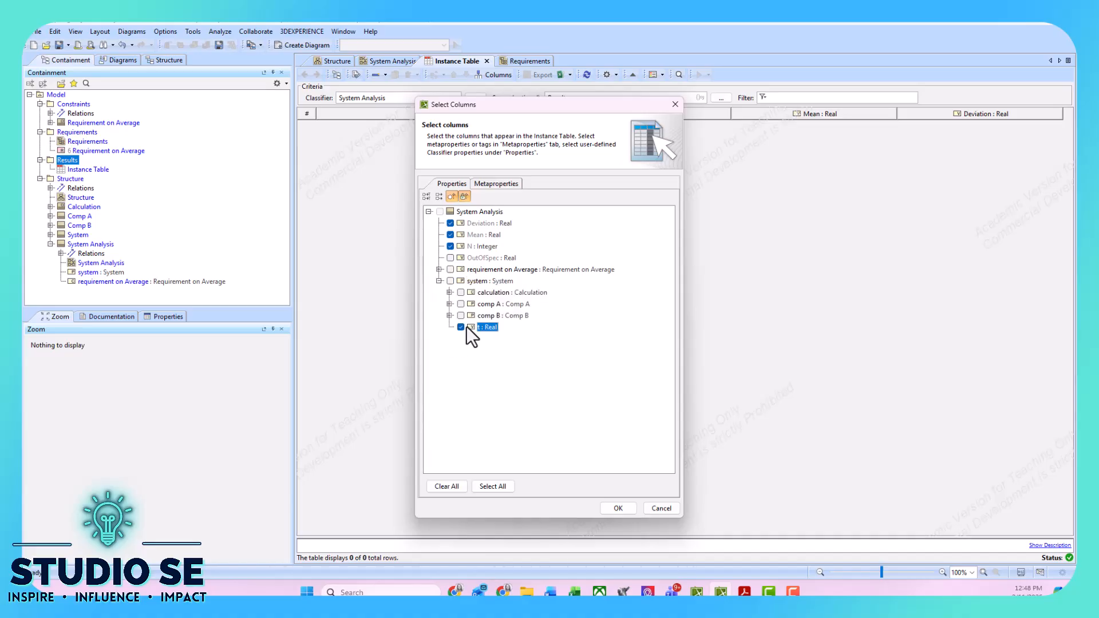
click(617, 509)
drag(984, 118, 694, 114)
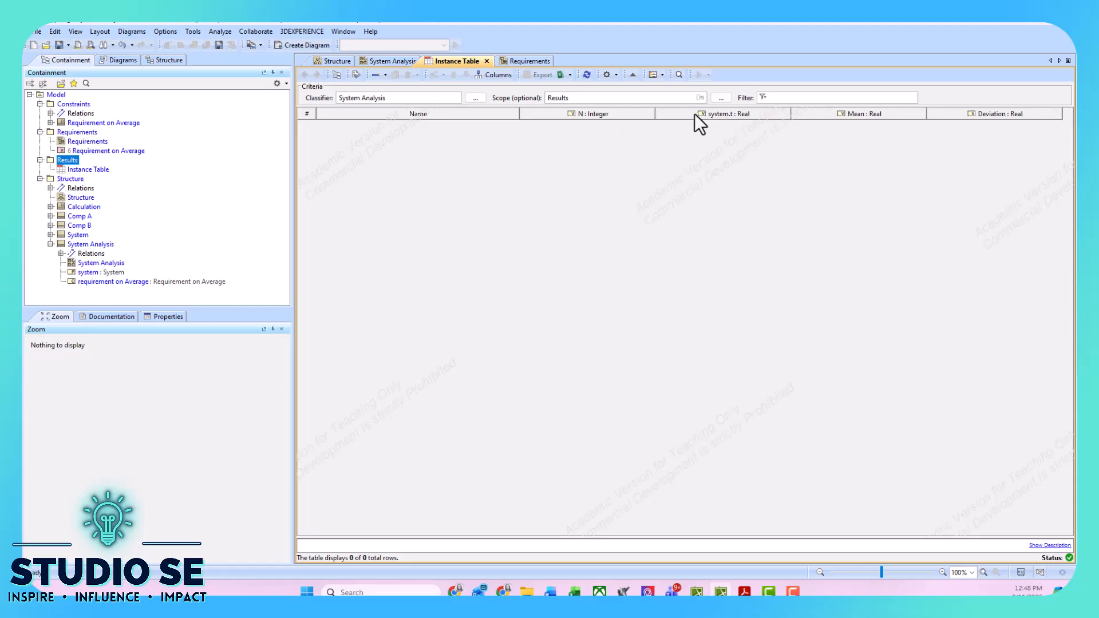
double_click(520, 113)
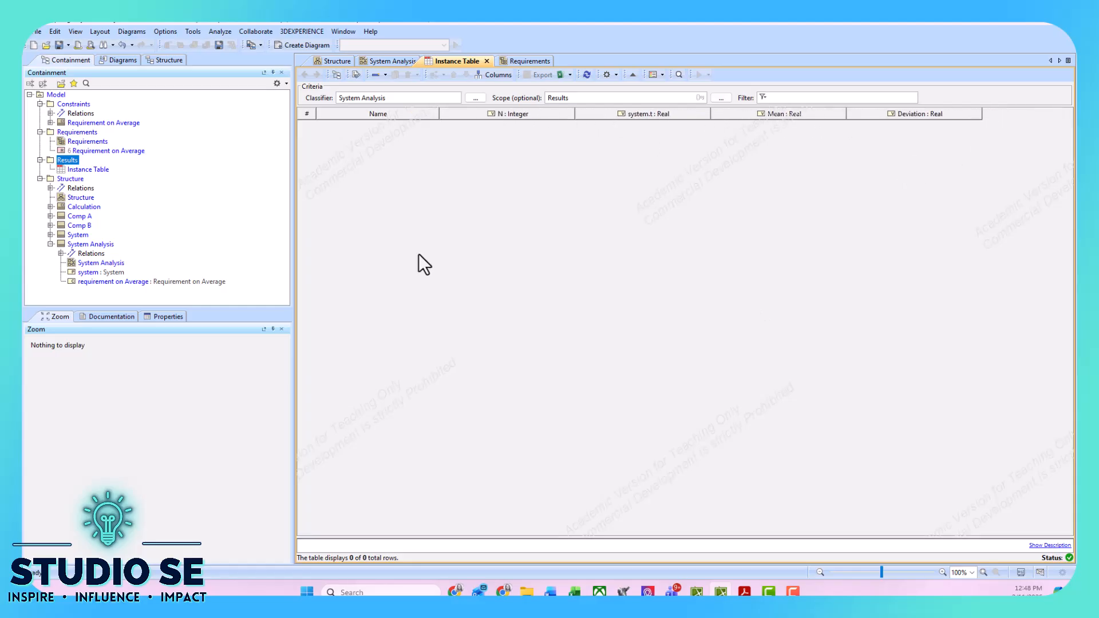
- Create a package named Simulation under Model
click(52, 95)
right_click(53, 95)
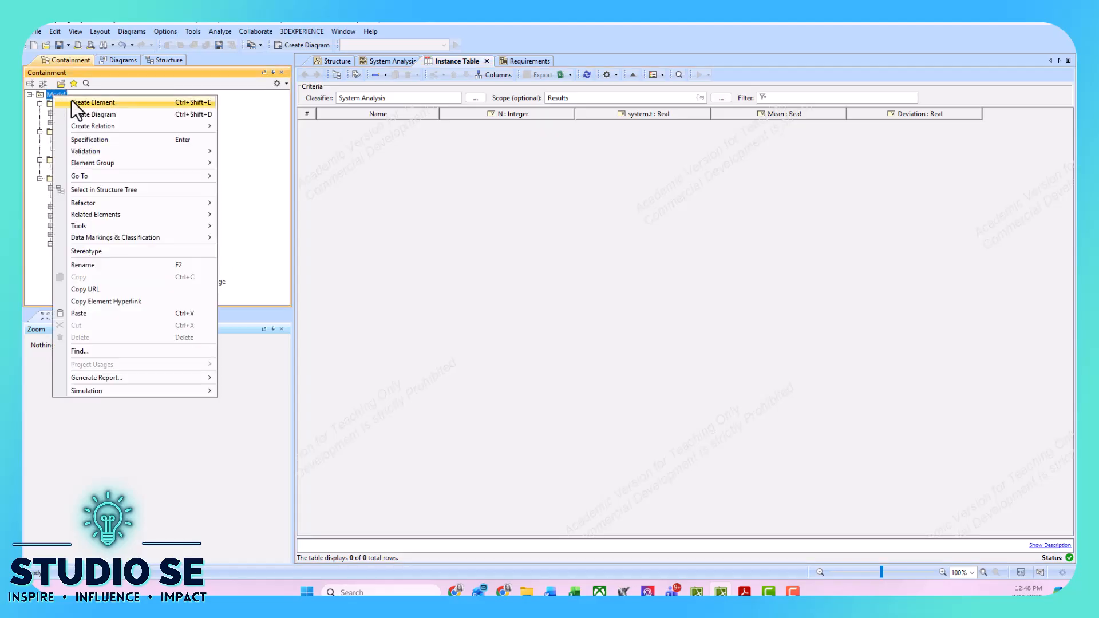
click(70, 98)
click(88, 136)
text(sim)
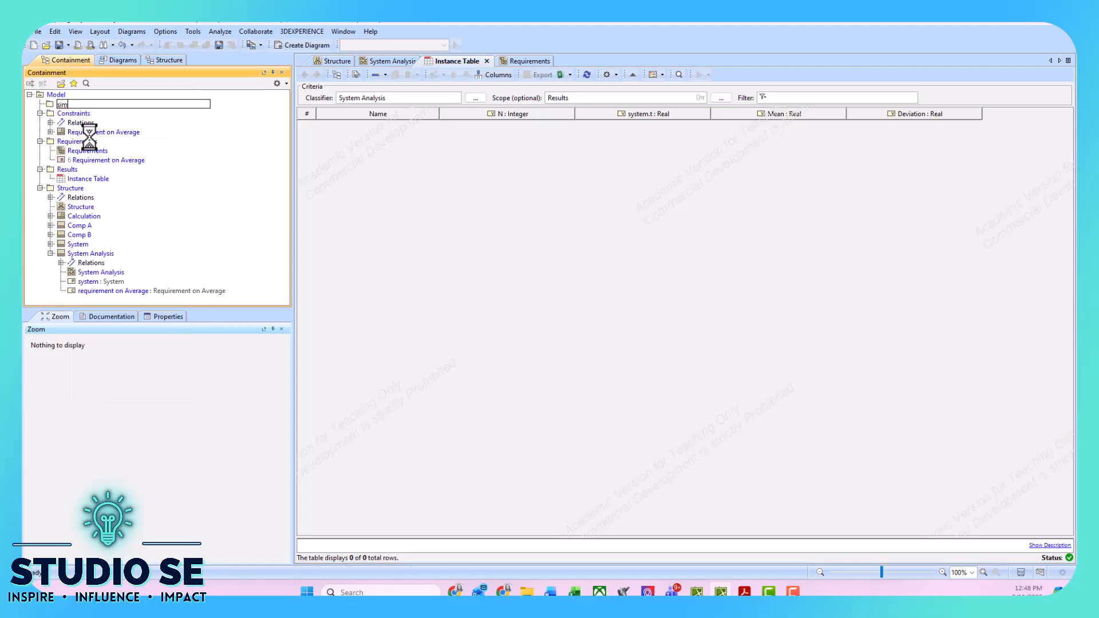
text(uatio)
key(BackSpace)
key(BackSpace)
key(BackSpace)
key(BackSpace)
key(BackSpace)
key(BackSpace)
key(BackSpace)
key(BackSpace)
text(Simulation)
key(Return)
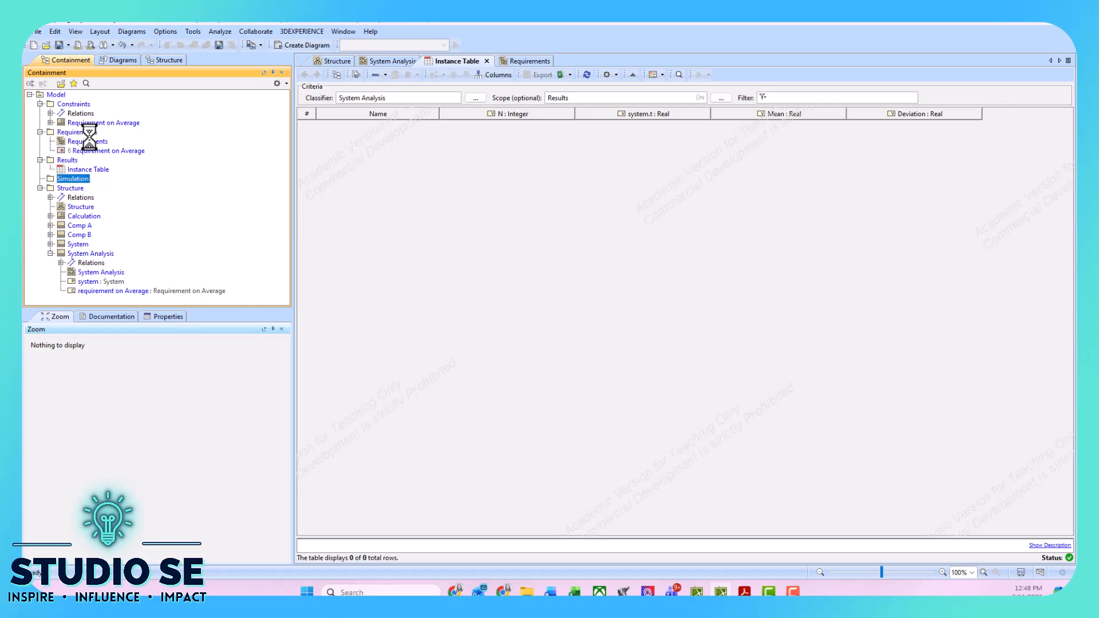
- Create a Simulation Configuration Diagram in the Simulation package
right_click(74, 178)
click(144, 201)
text(simul)
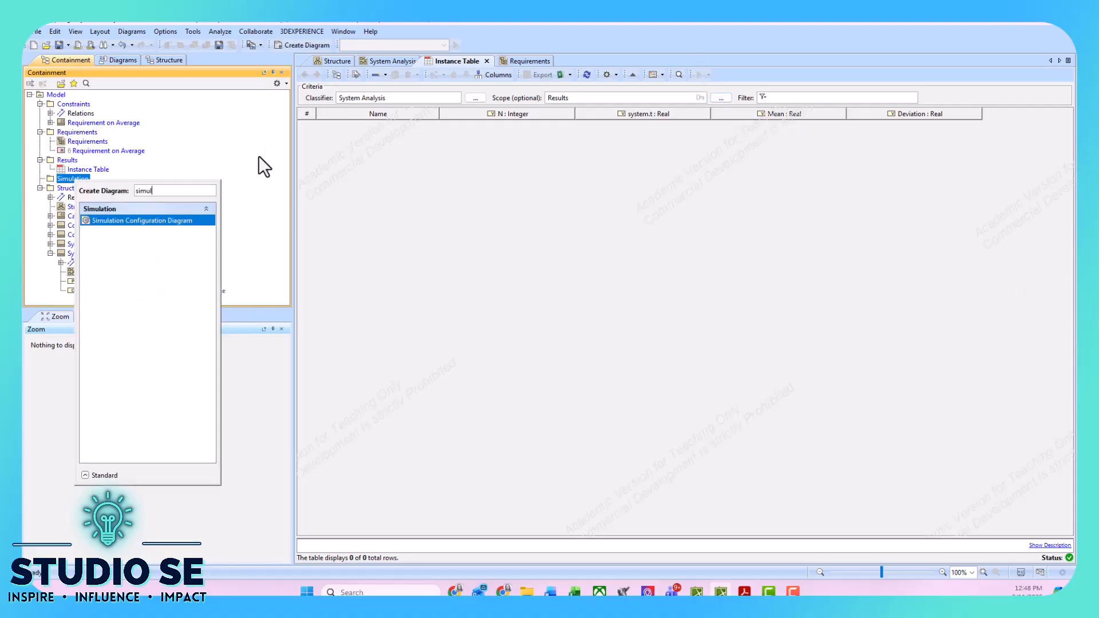
click(115, 223)
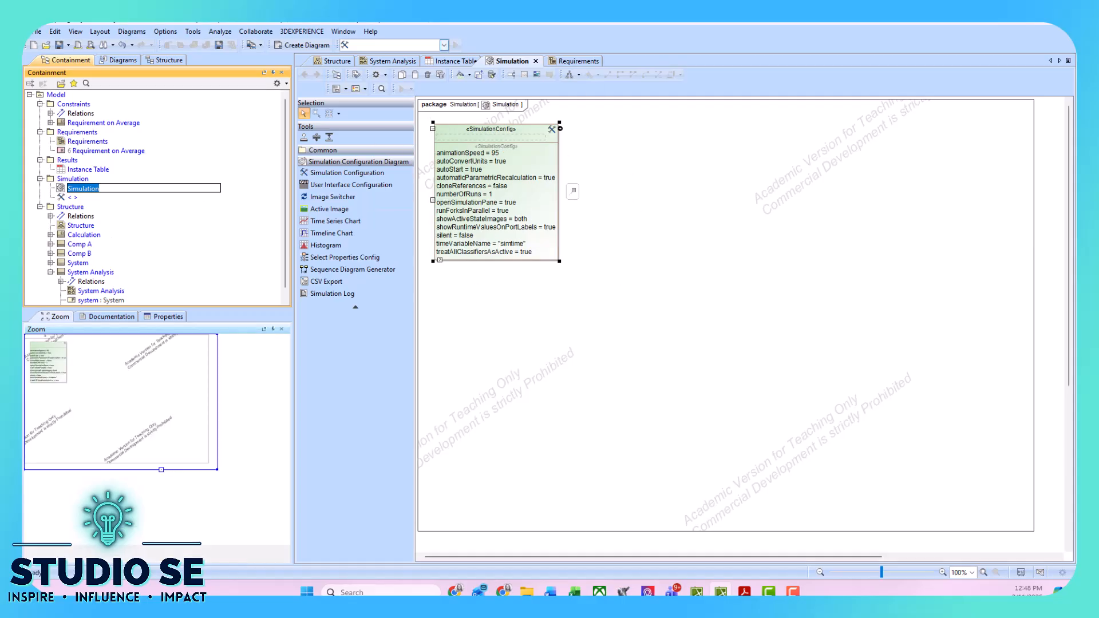
- Assign System Analysis as the simulation configuration's execution target and name the configuration Monte Carlos Analysis for System
scroll(109, 182, down, 1)
drag(98, 265, 449, 149)
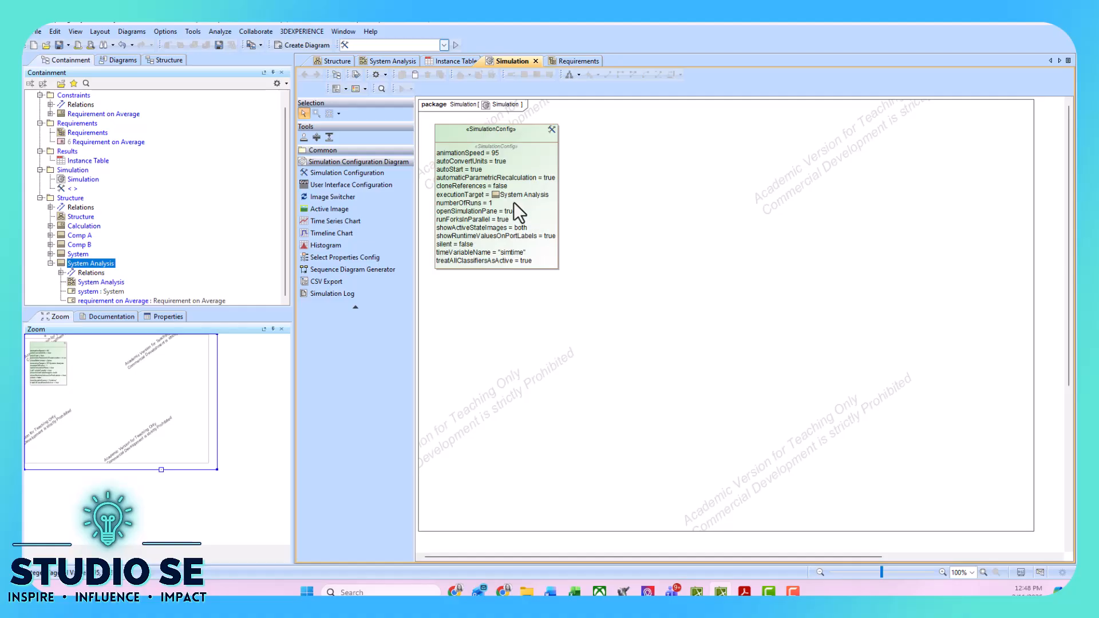
click(483, 135)
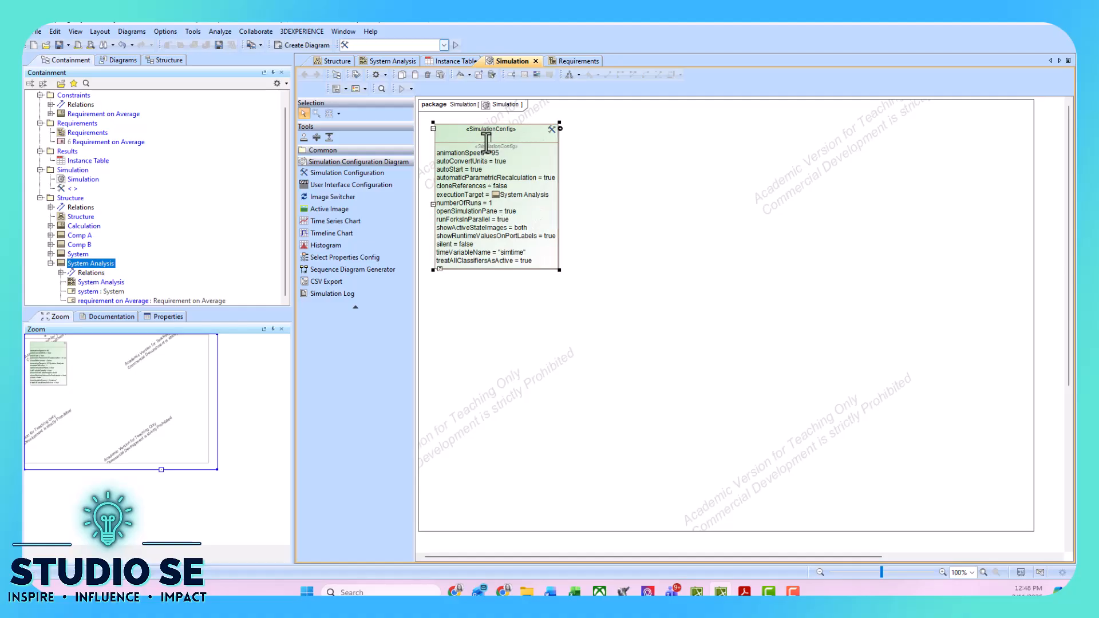
text(MonteCar;ps p)
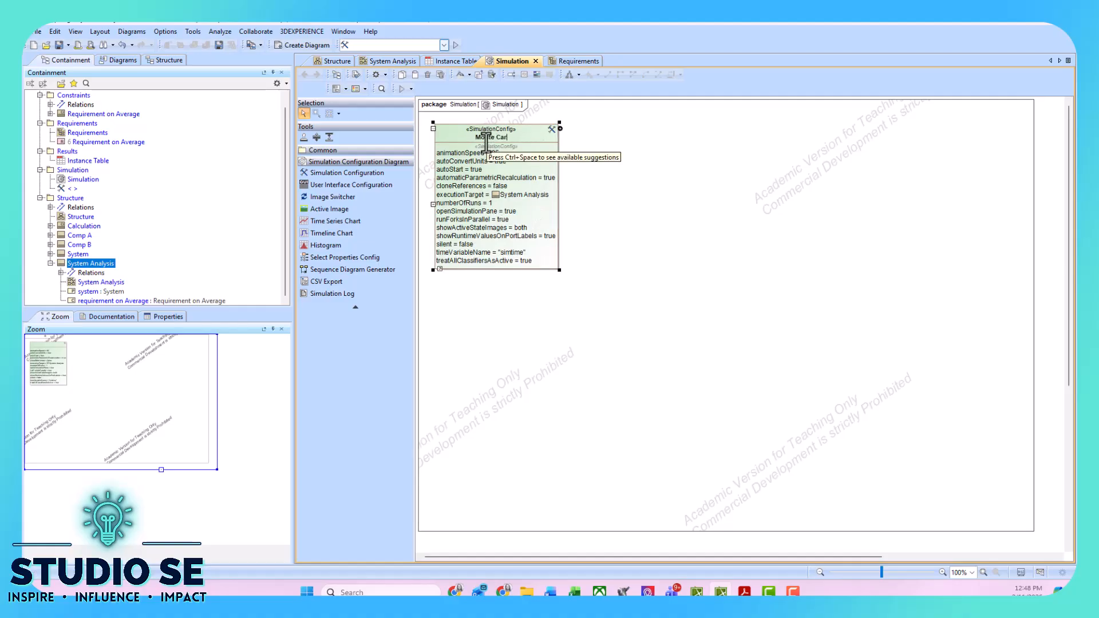
key(BackSpace)
key(BackSpace)
key(BackSpace)
key(BackSpace)
key(BackSpace)
text(los Analysis for System)
click(708, 179)
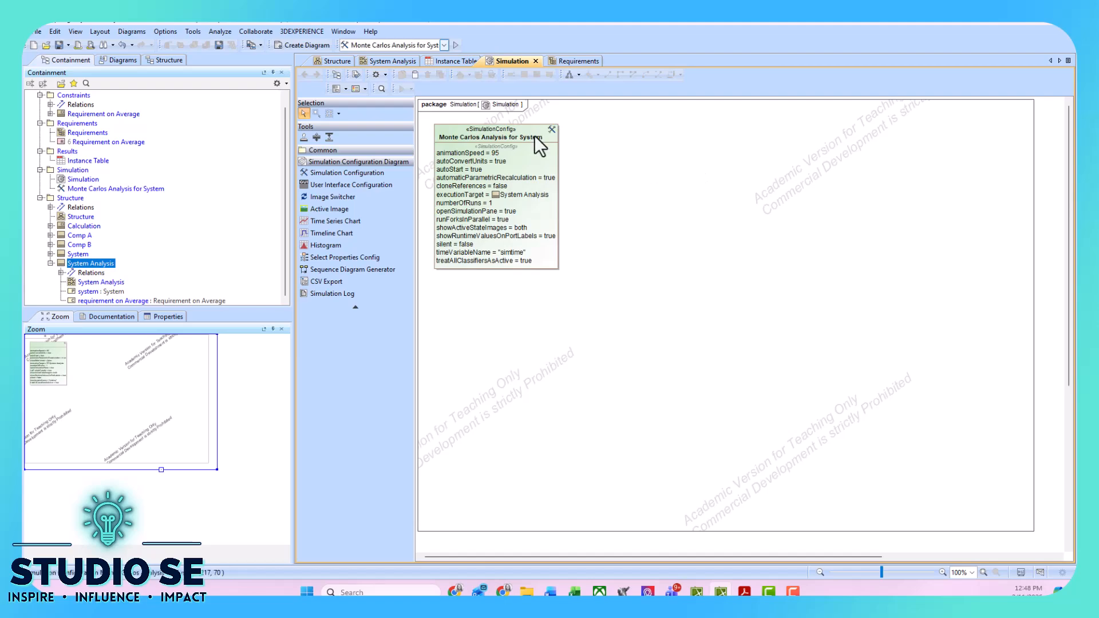
- Add a histogram named T beside the simulation configuration and make it represent the System block
click(326, 245)
click(624, 140)
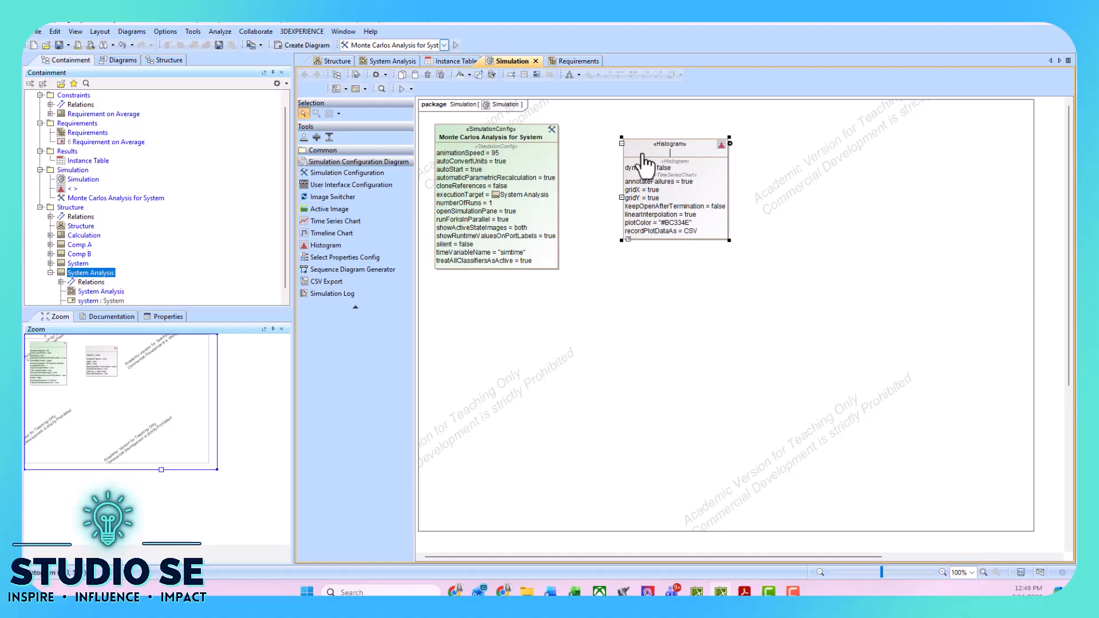
text(T)
click(819, 177)
drag(78, 254, 622, 143)
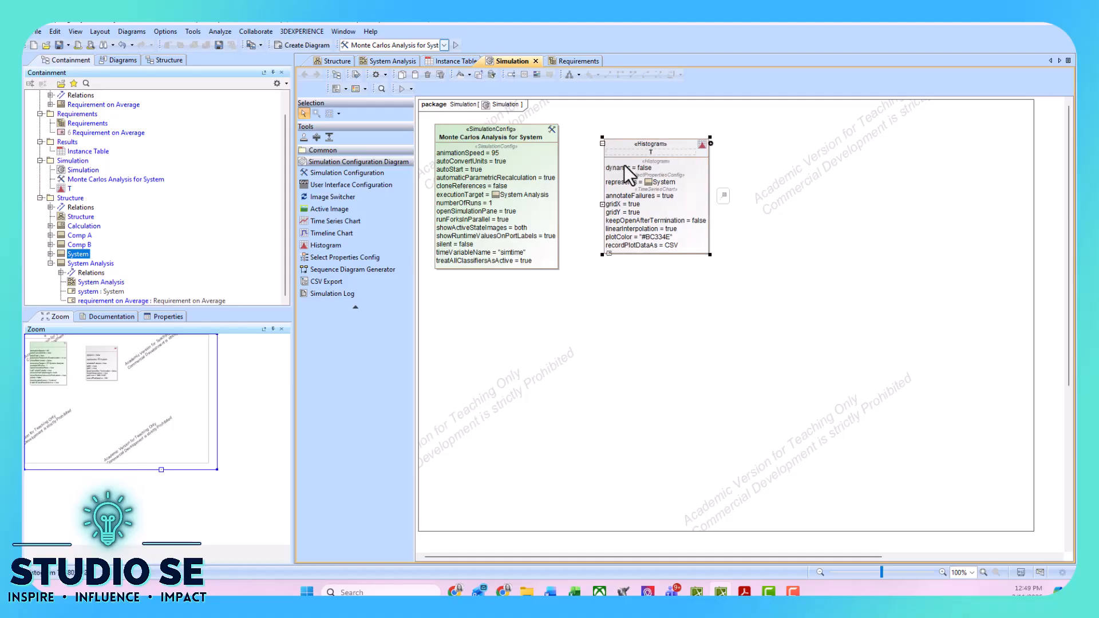
- In the specification of histogram T, set the plotted value to the System's t : Real property
right_click(617, 144)
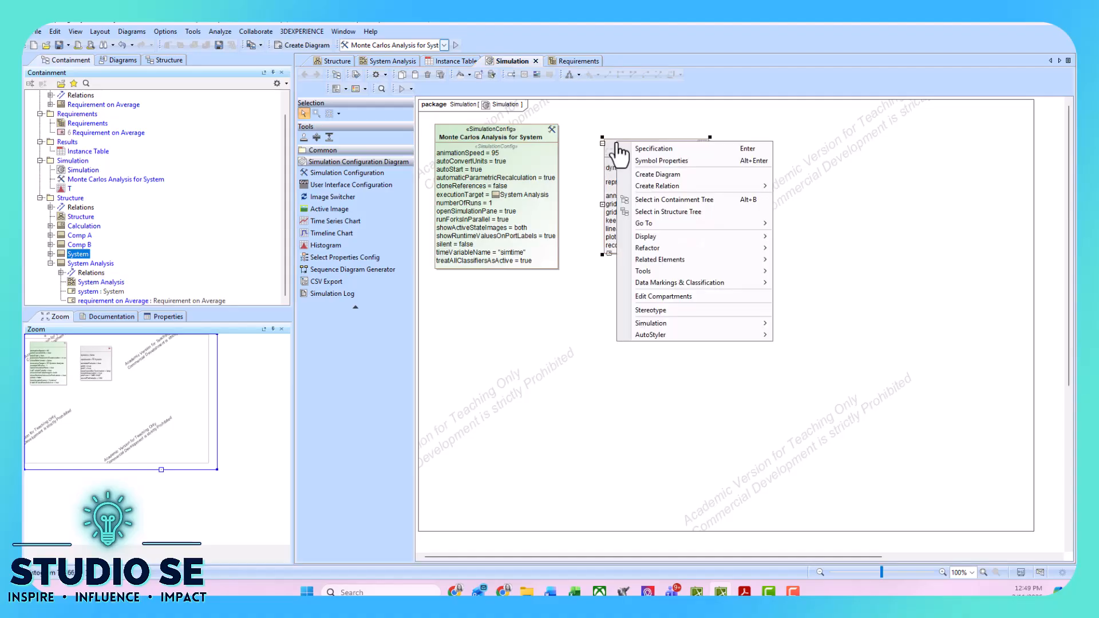
click(638, 149)
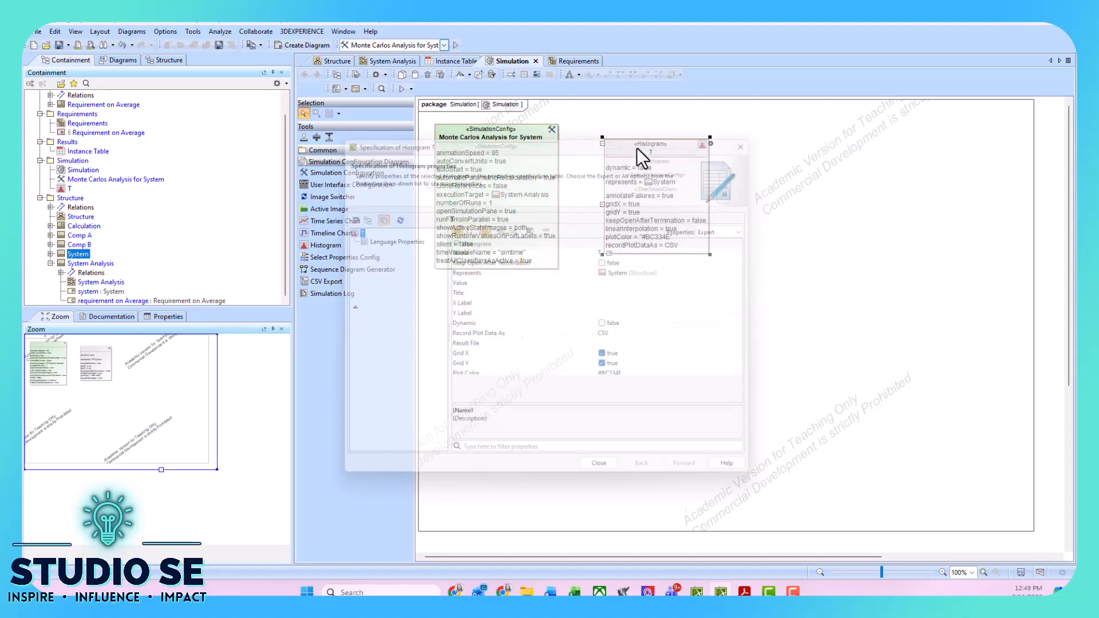
click(634, 288)
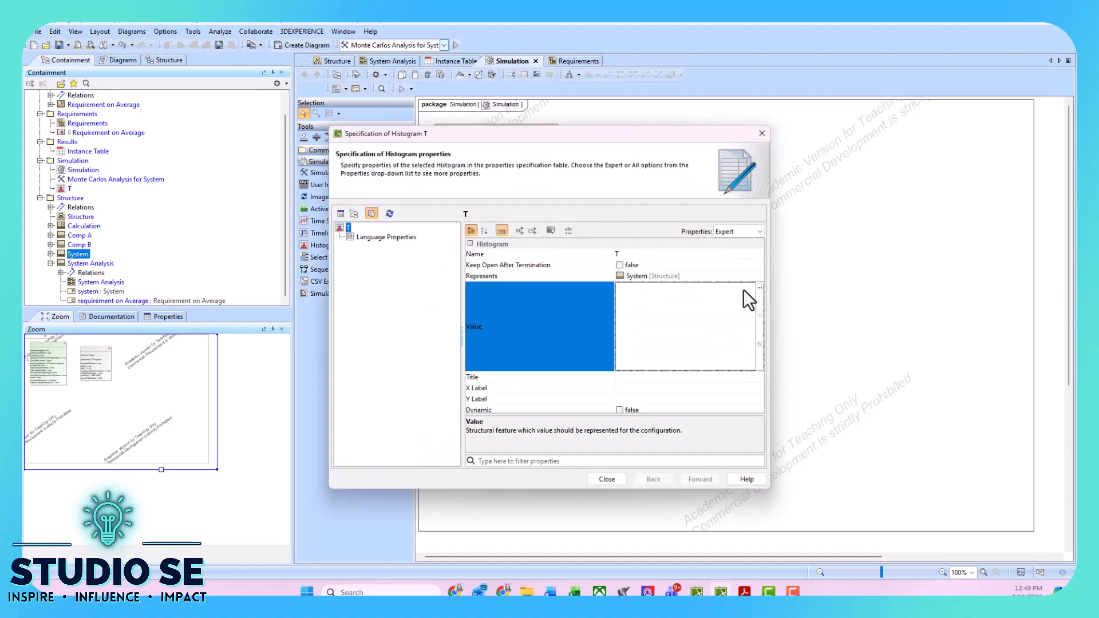
click(759, 287)
click(467, 304)
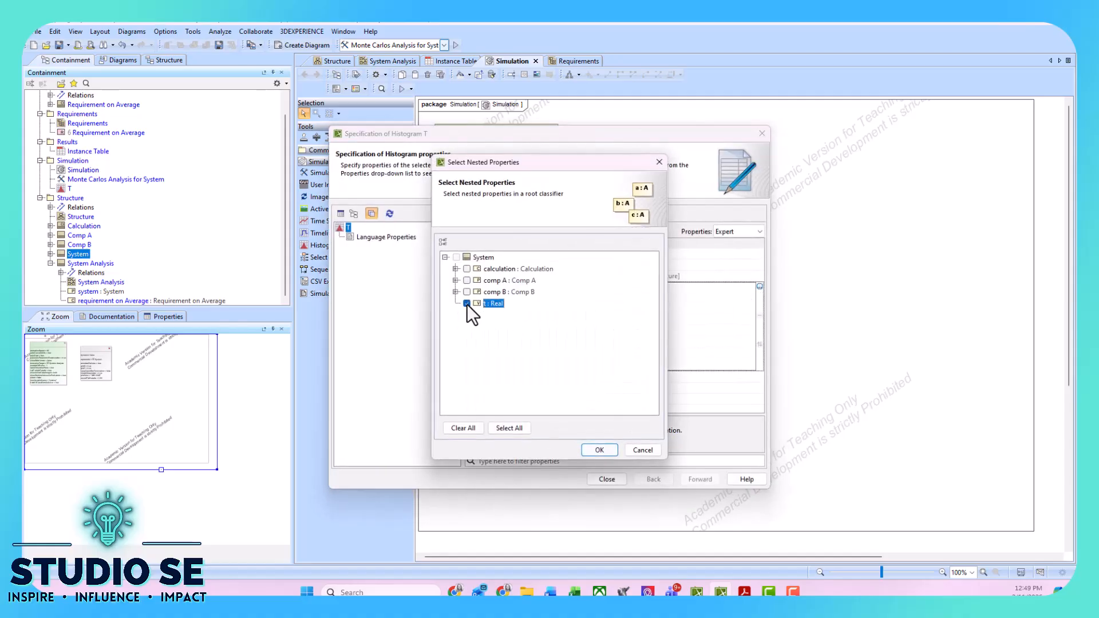
click(600, 449)
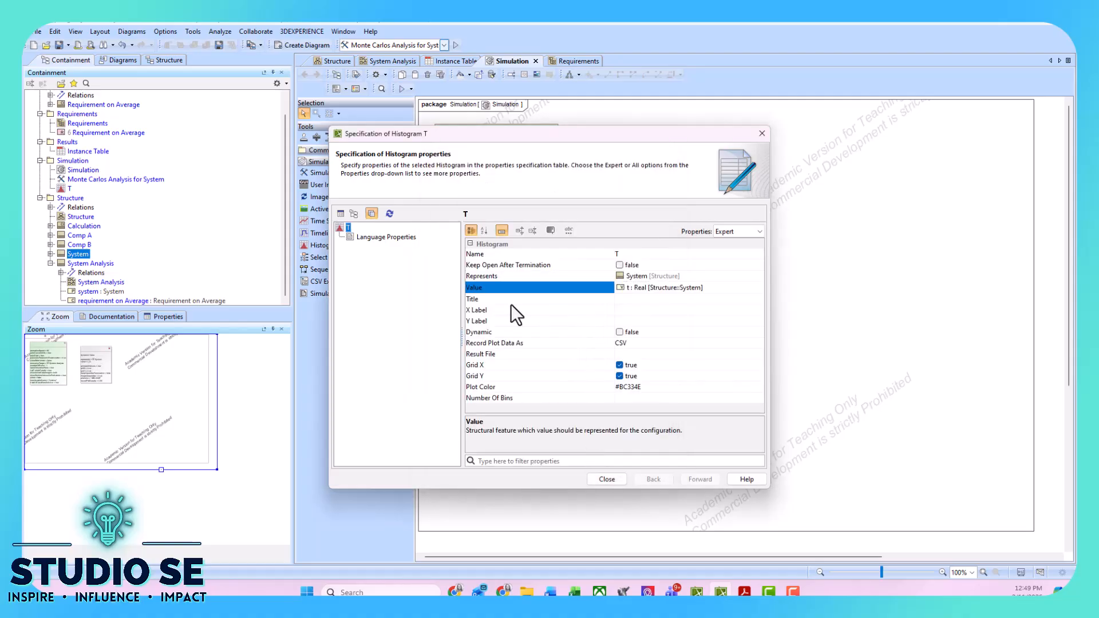
- Enable Keep Open After Termination and Dynamic for histogram T, and assign the histogram as the simulation configuration's UI
click(620, 265)
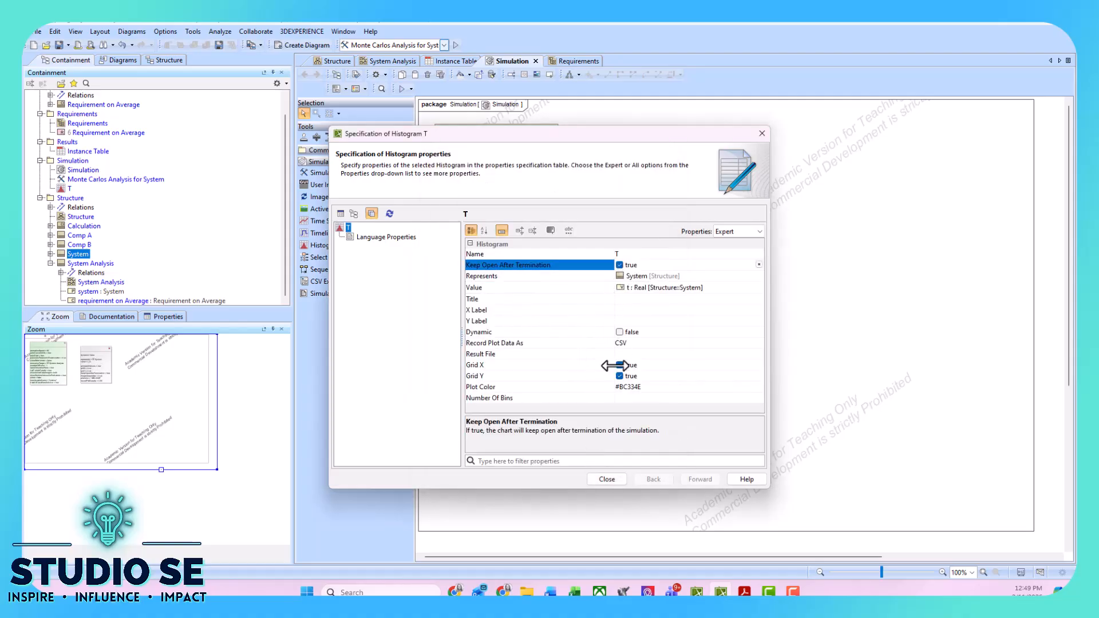
click(620, 332)
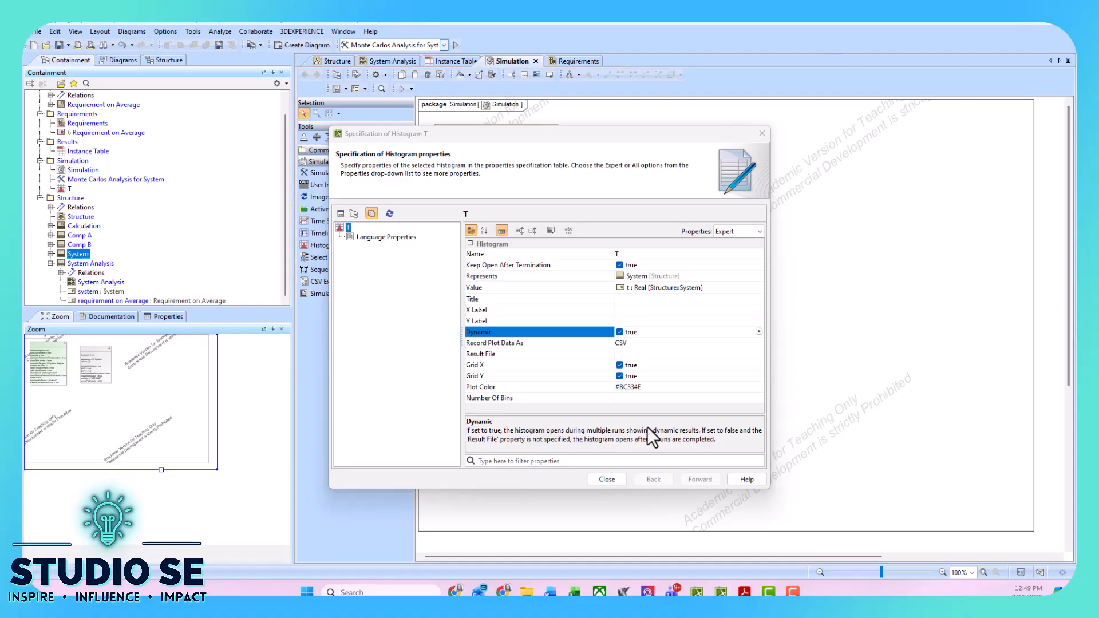
click(597, 480)
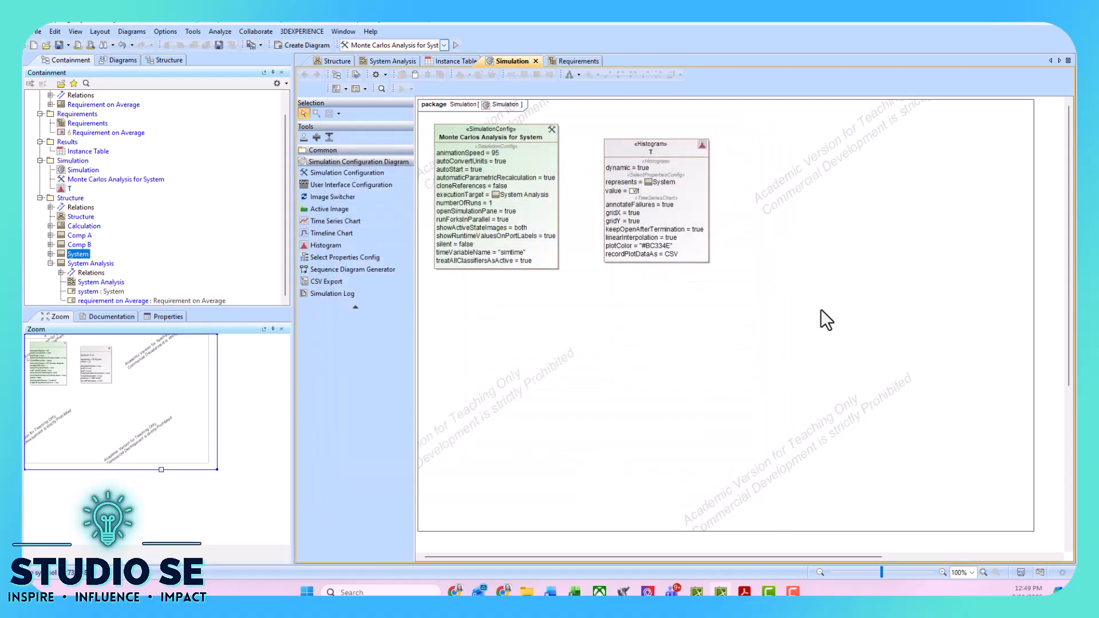
drag(626, 153, 558, 161)
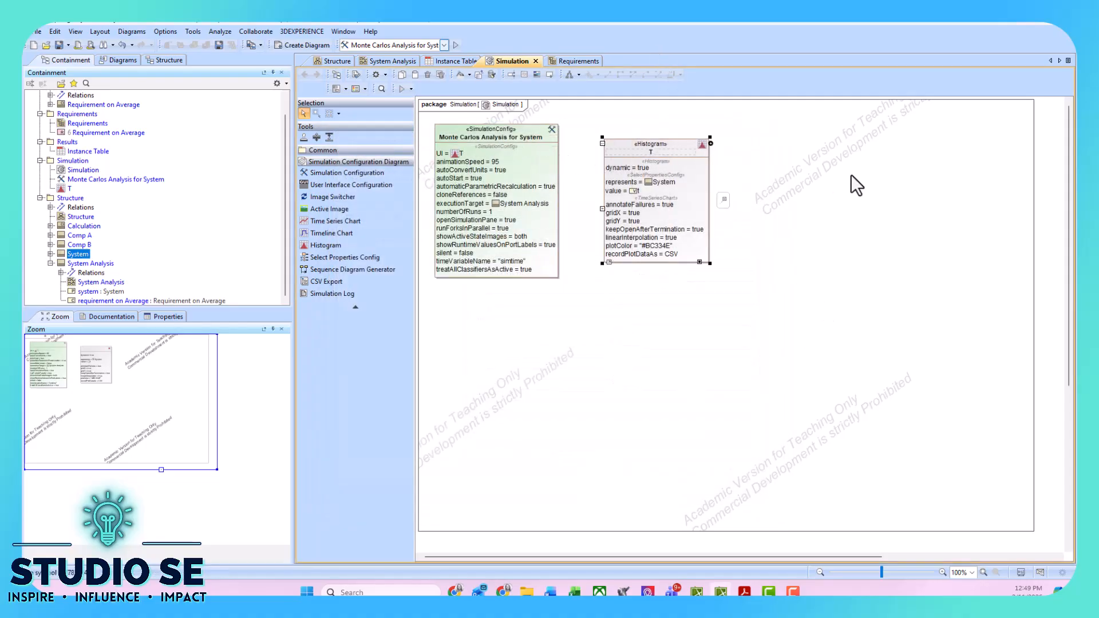
- Set the number of runs of the Monte Carlos Analysis for System configuration to 500
right_click(455, 132)
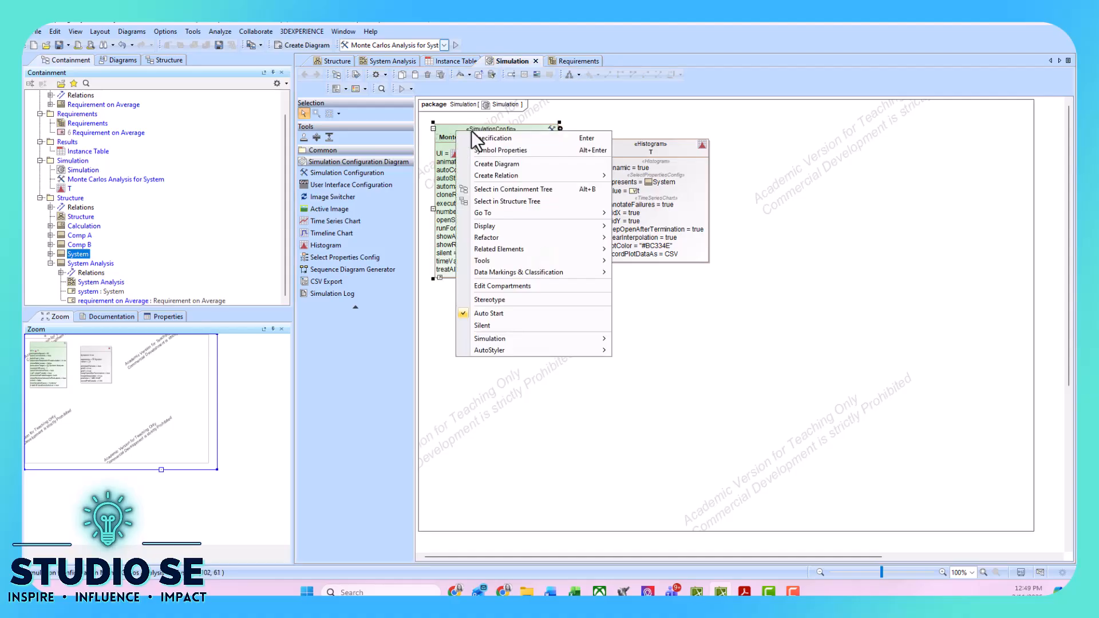
click(506, 140)
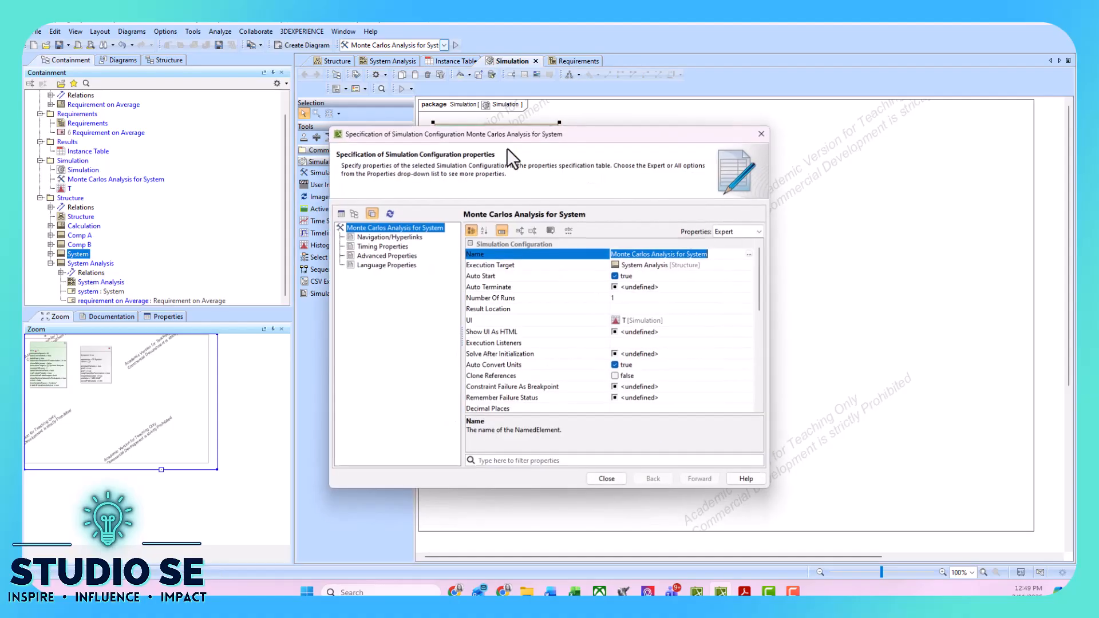
click(504, 299)
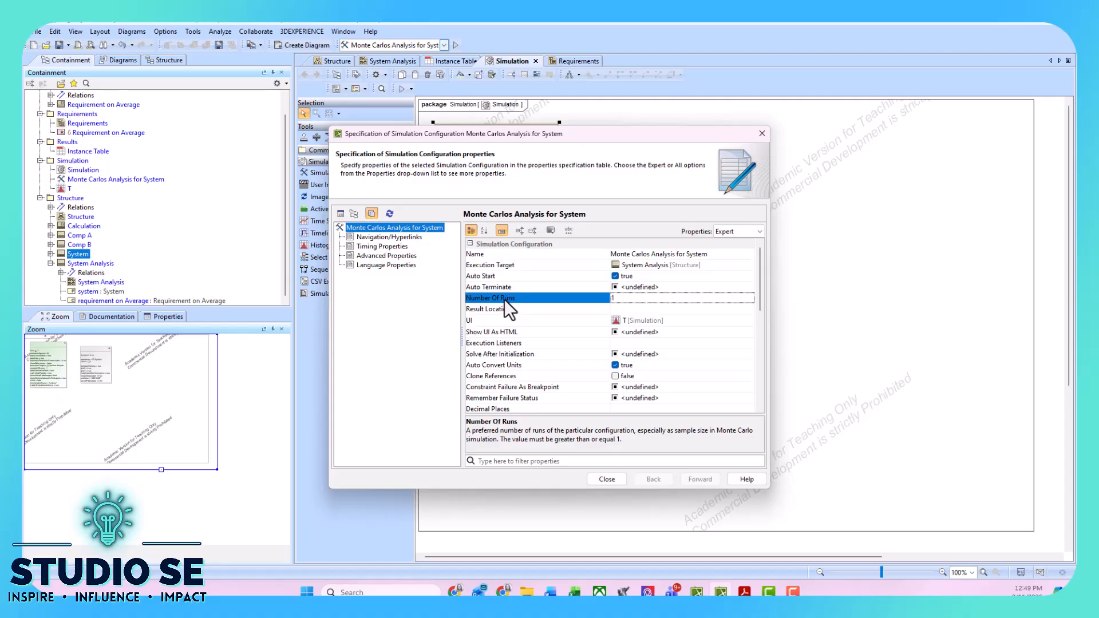
double_click(675, 297)
text(500)
- Set the simulation configuration's result location to the Results package and close its specification
click(589, 309)
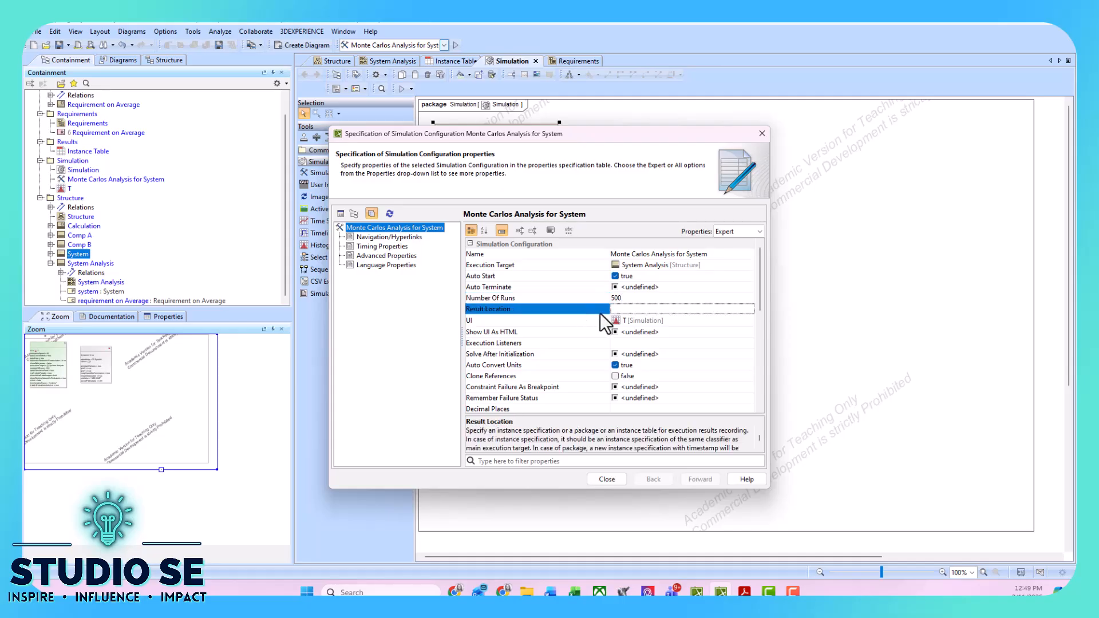
click(638, 311)
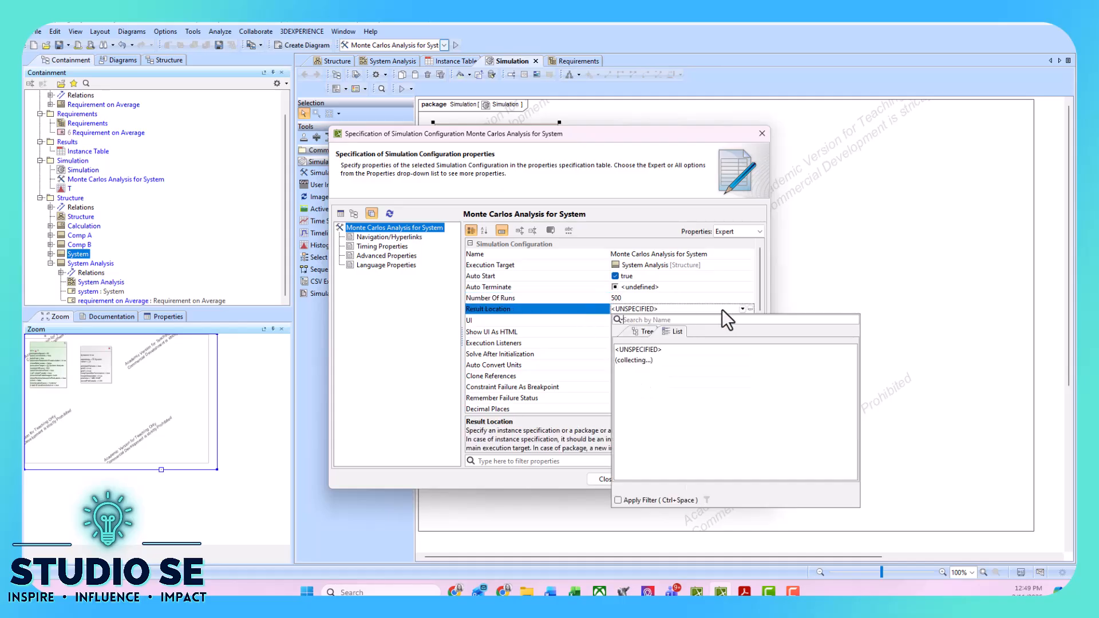
click(749, 308)
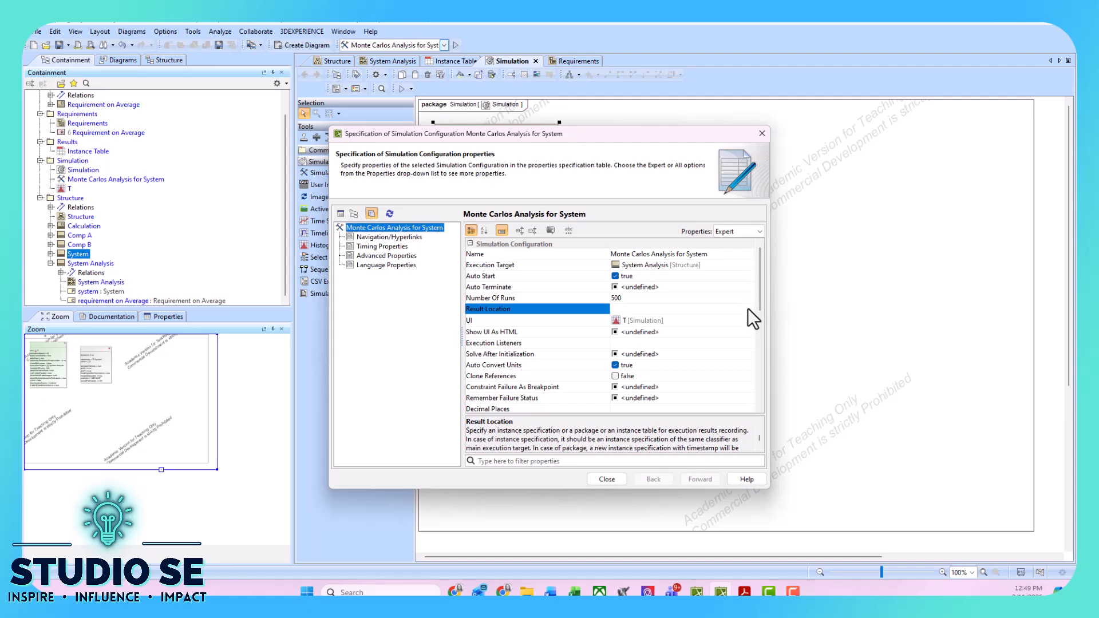
click(750, 309)
click(645, 331)
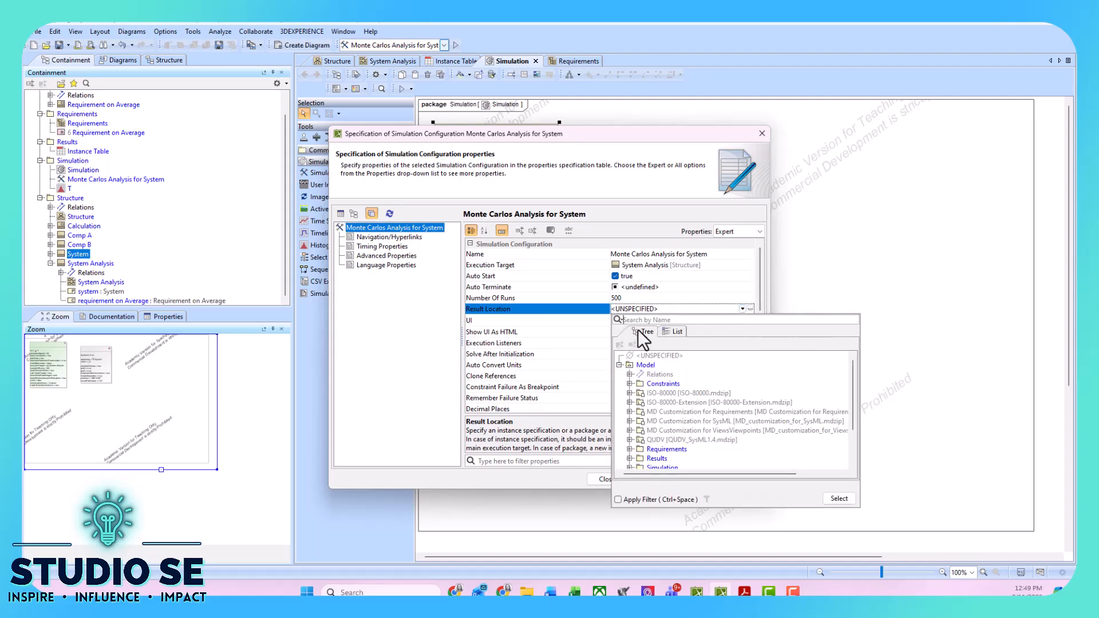
click(838, 498)
scroll(613, 321, down, 5)
scroll(612, 331, up, 6)
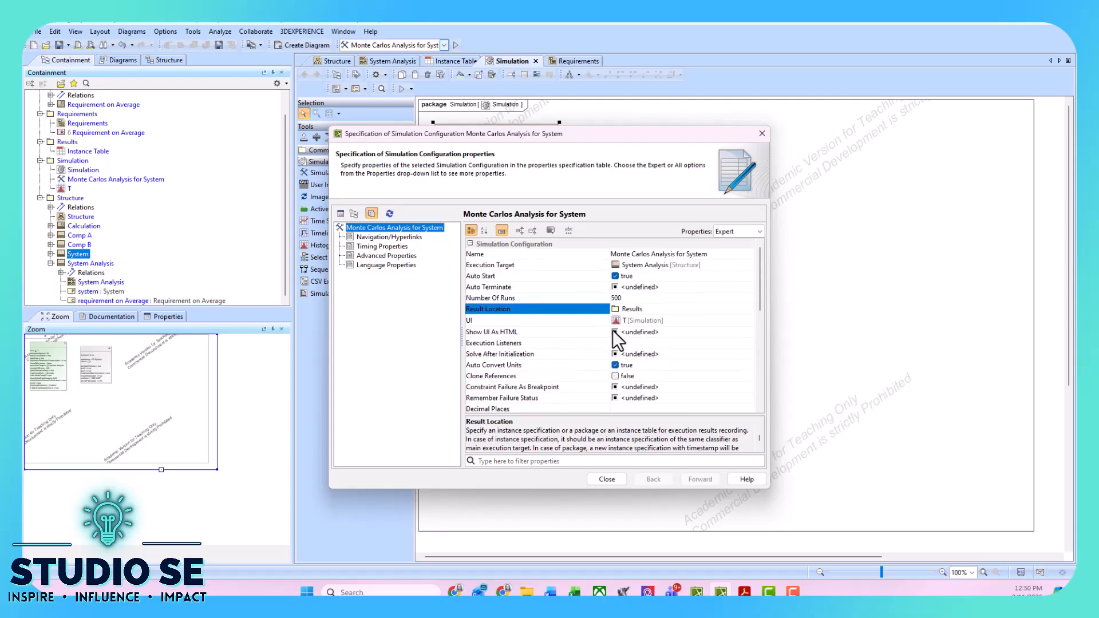
click(664, 426)
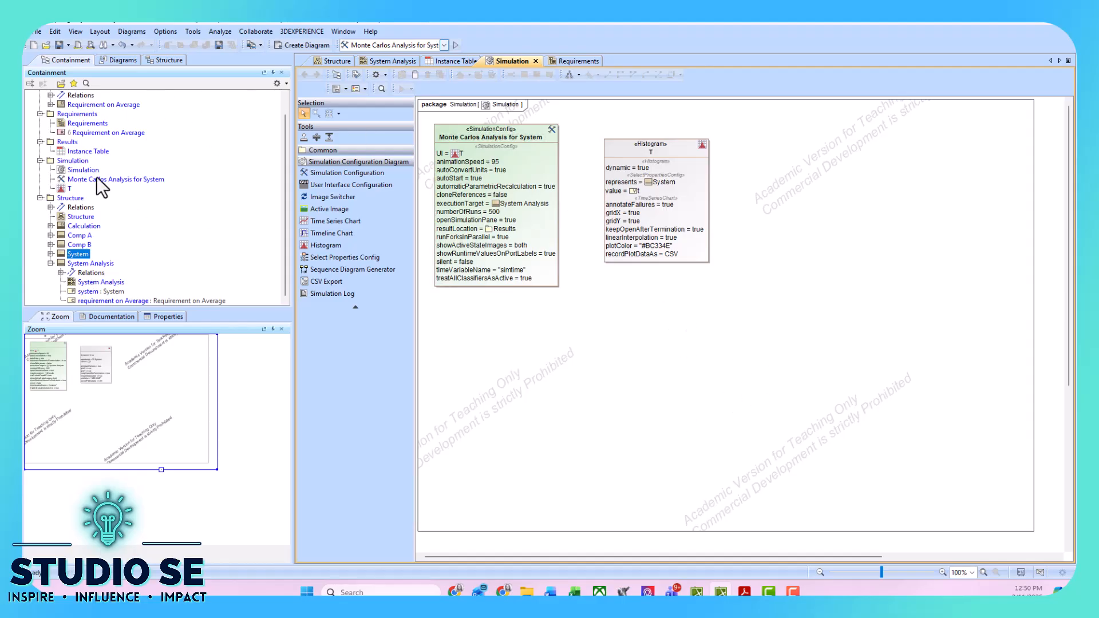
- Run the Monte Carlos Analysis for System configuration, terminating the execution in progress, and reposition the histogram window
scroll(122, 136, up, 1)
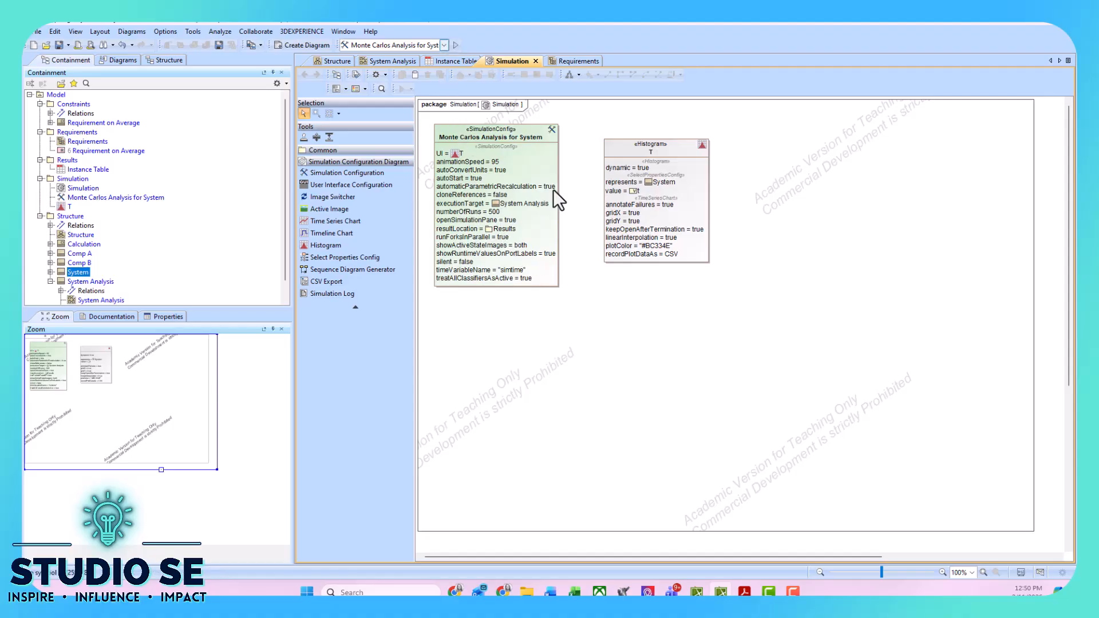
click(455, 45)
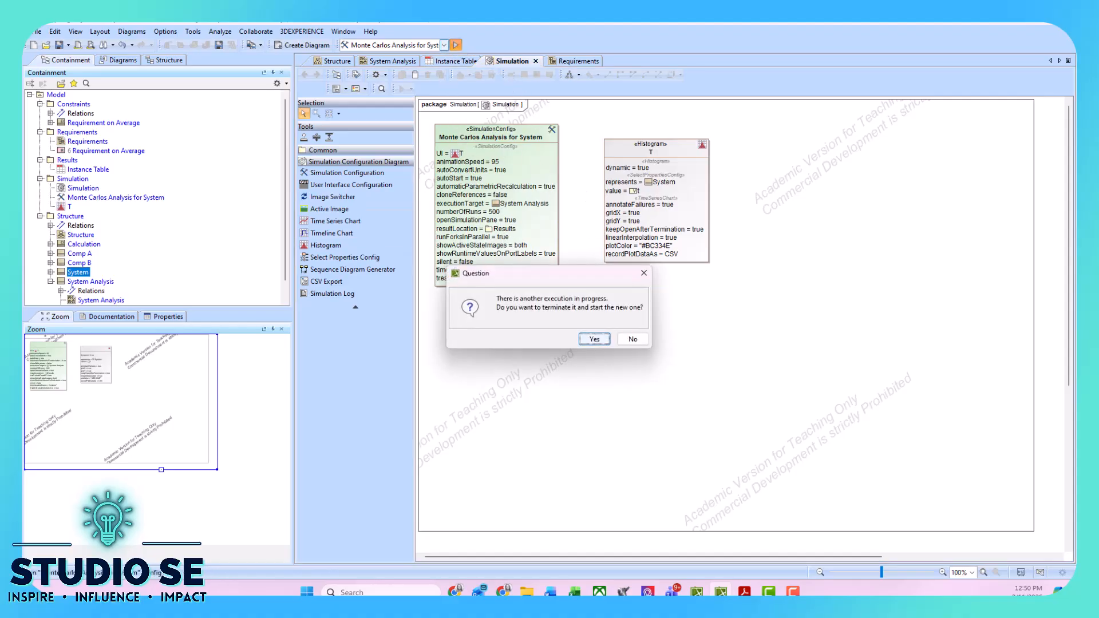
click(594, 339)
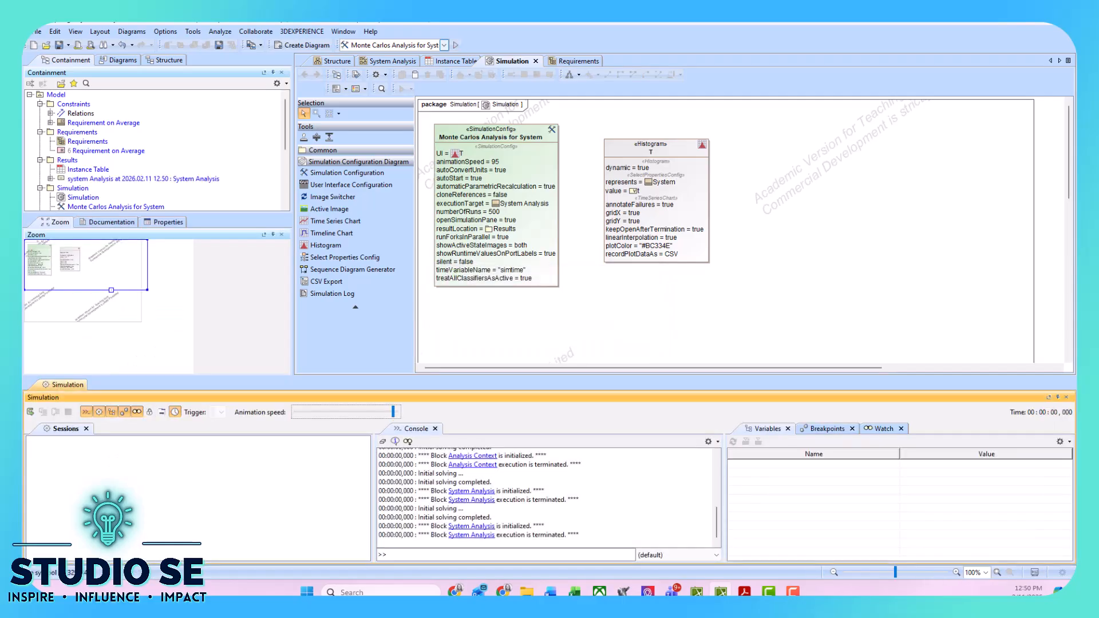
drag(561, 277, 512, 278)
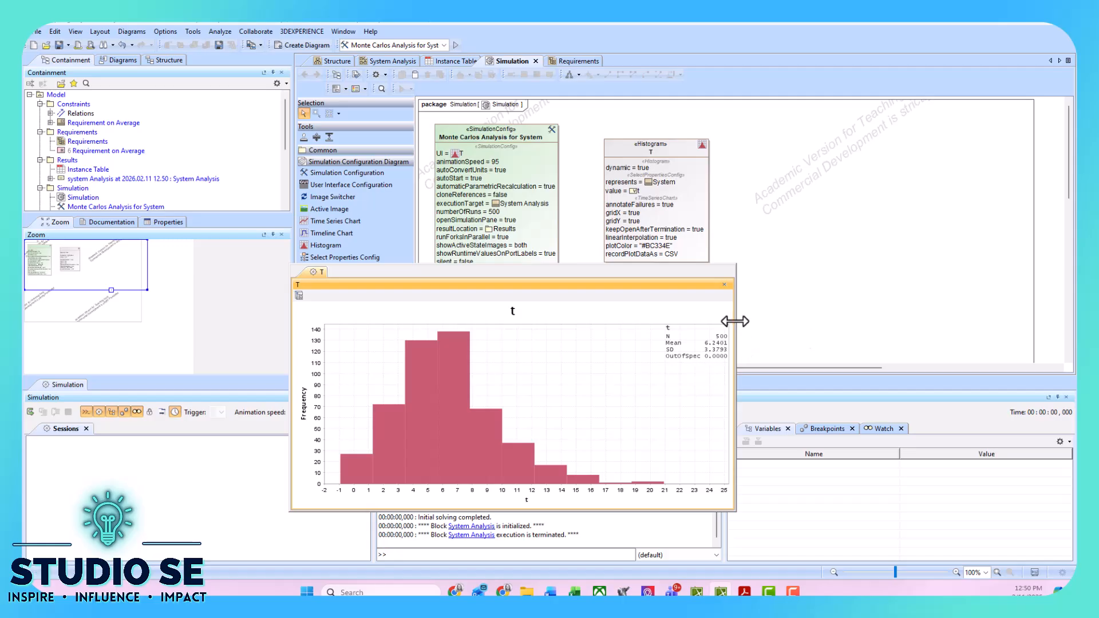
- Open the instance table in the Results package to view the recorded run, and close the histogram window
click(922, 232)
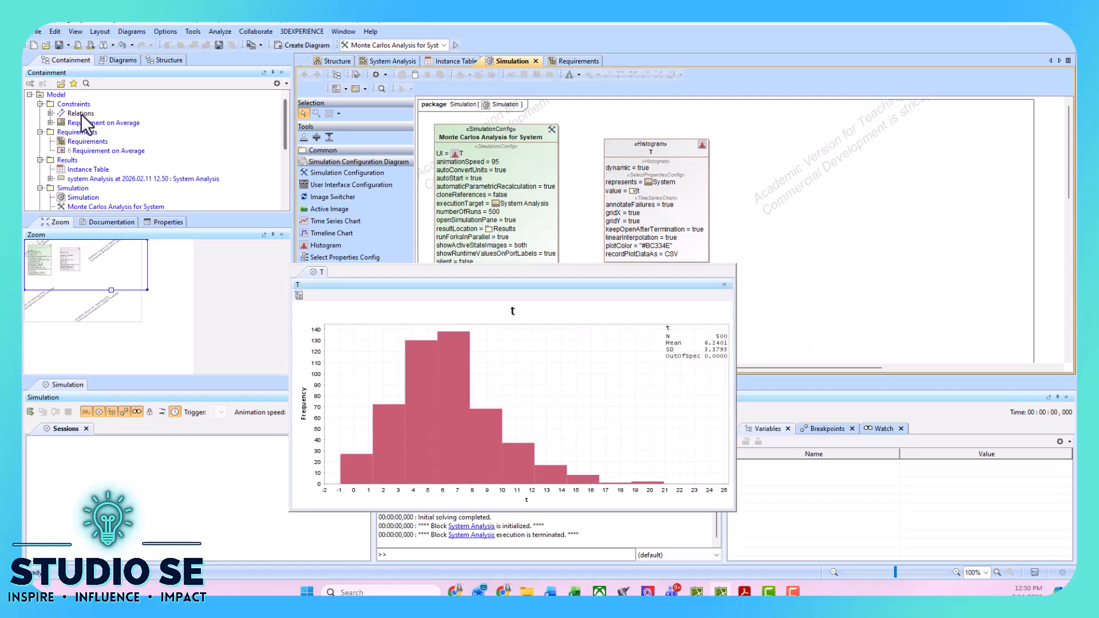
click(63, 179)
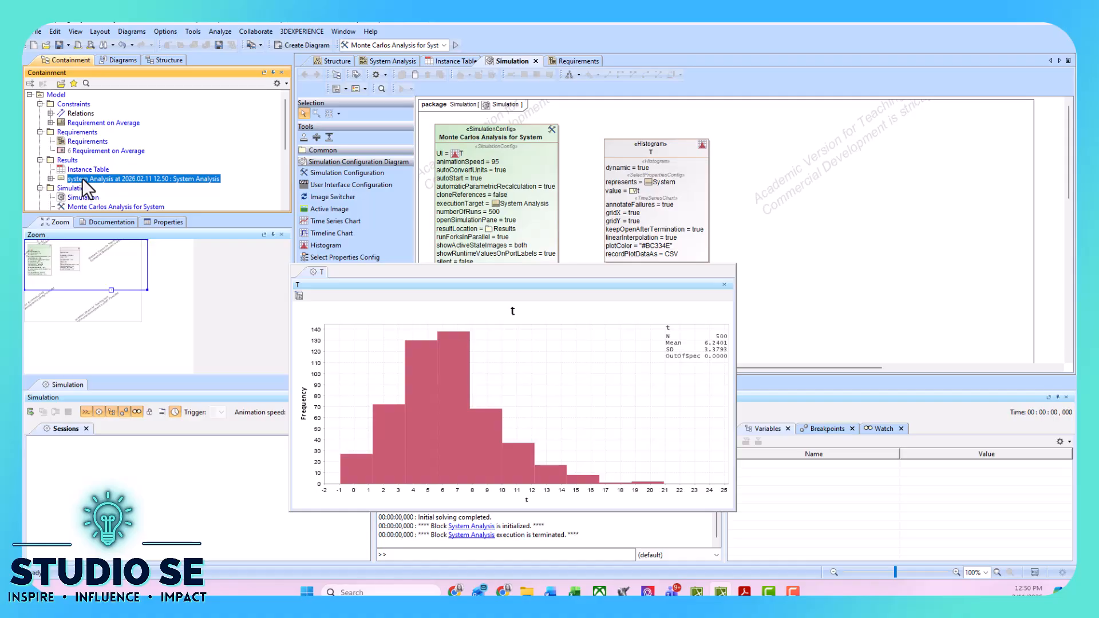
double_click(75, 170)
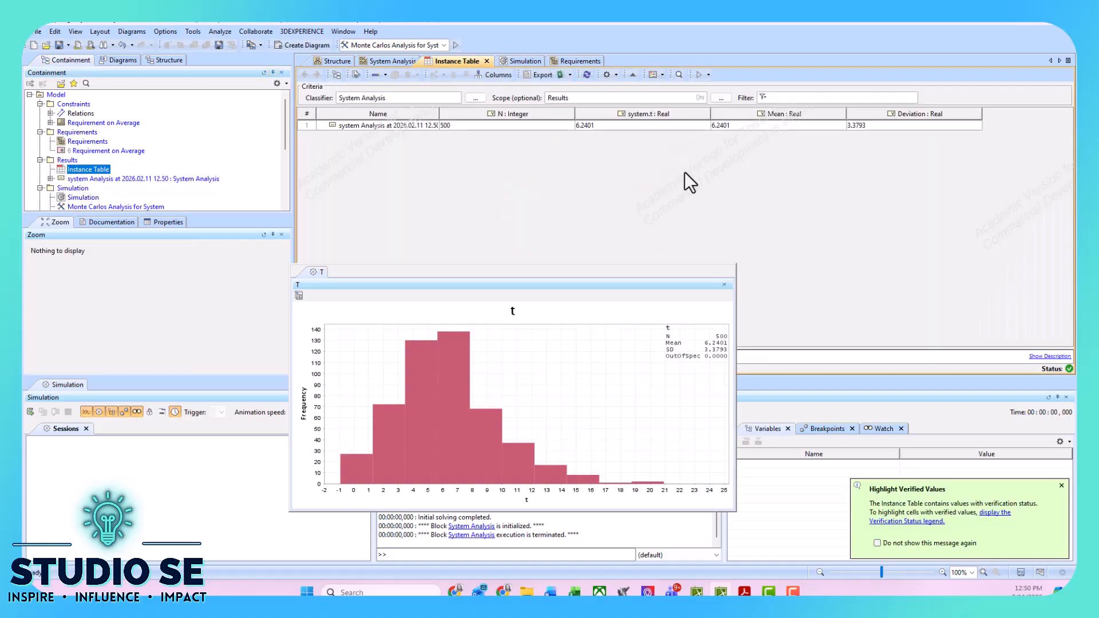
click(720, 280)
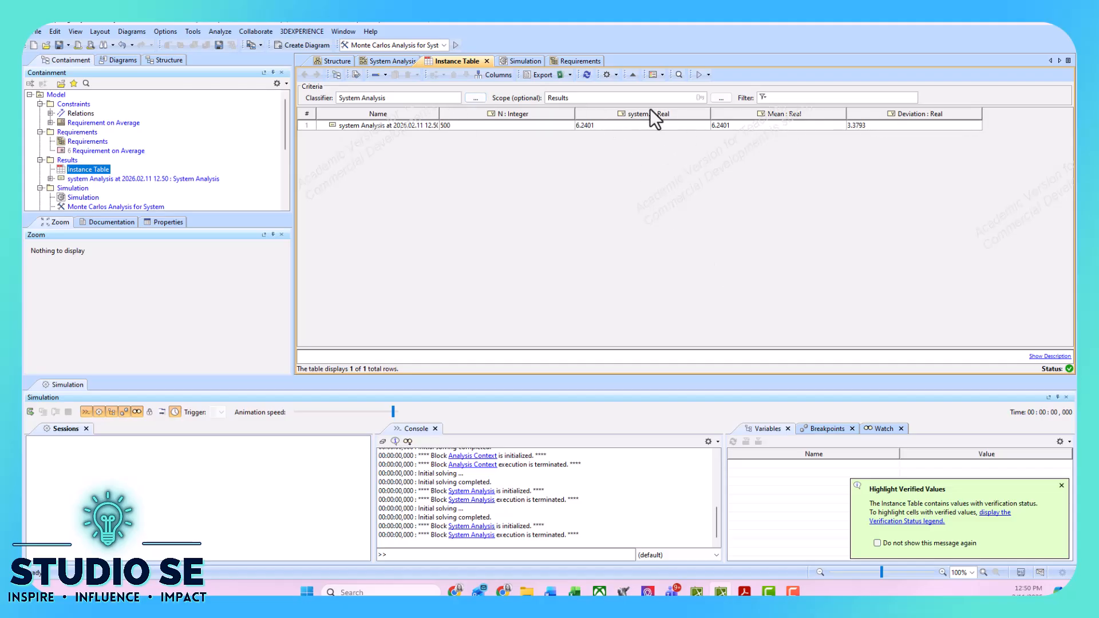
- Enable patterns-based verification in the instance table so the recorded Mean value is checked against its requirement
click(609, 77)
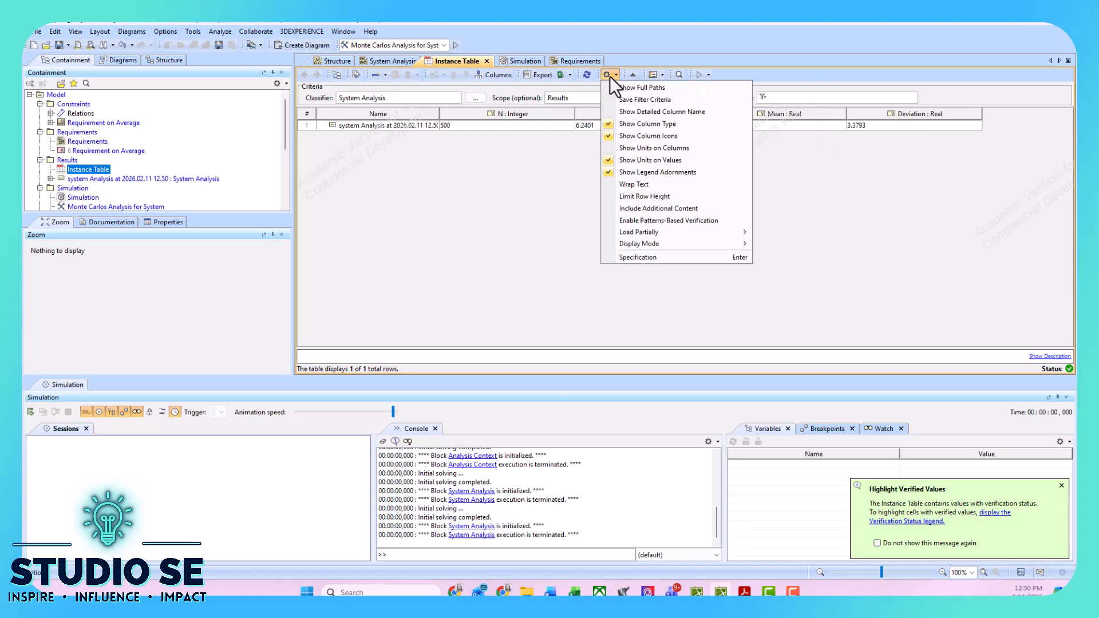
click(640, 218)
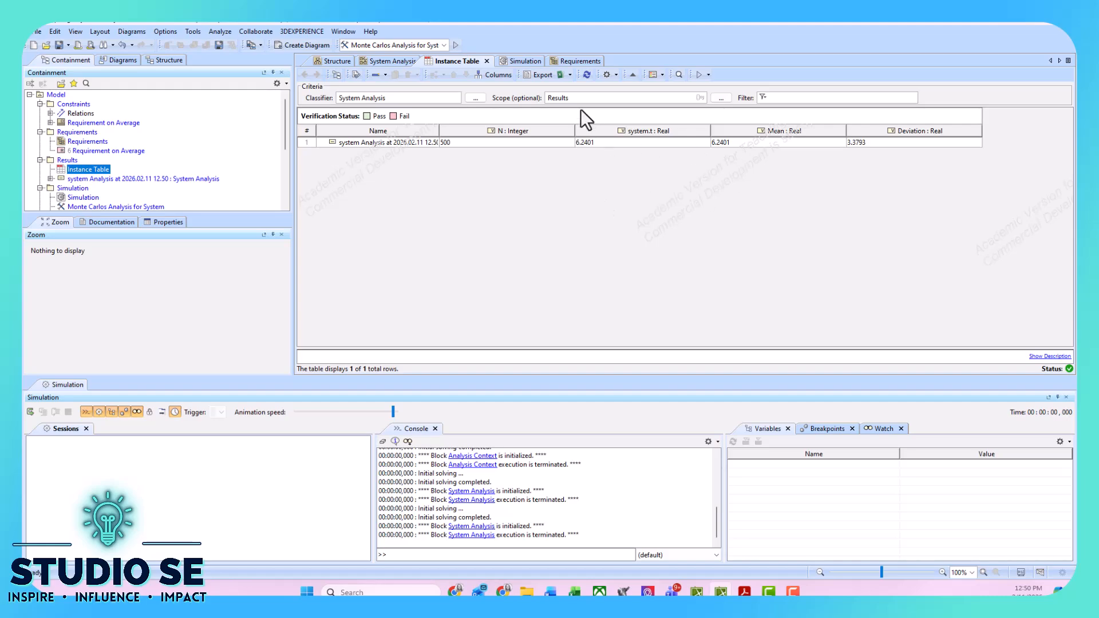
click(614, 76)
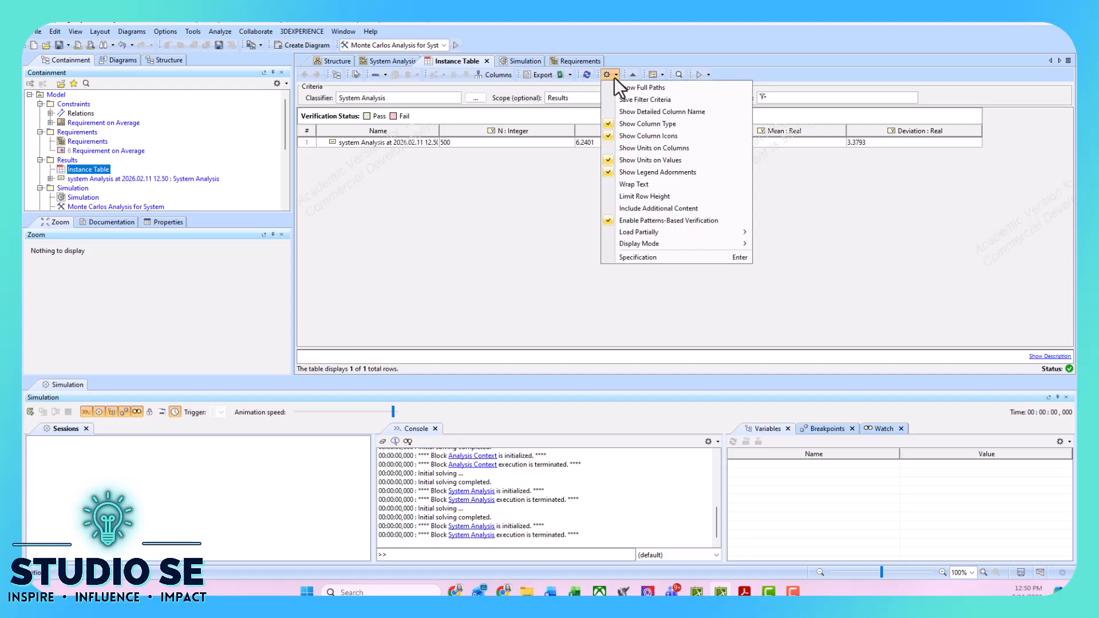
click(638, 222)
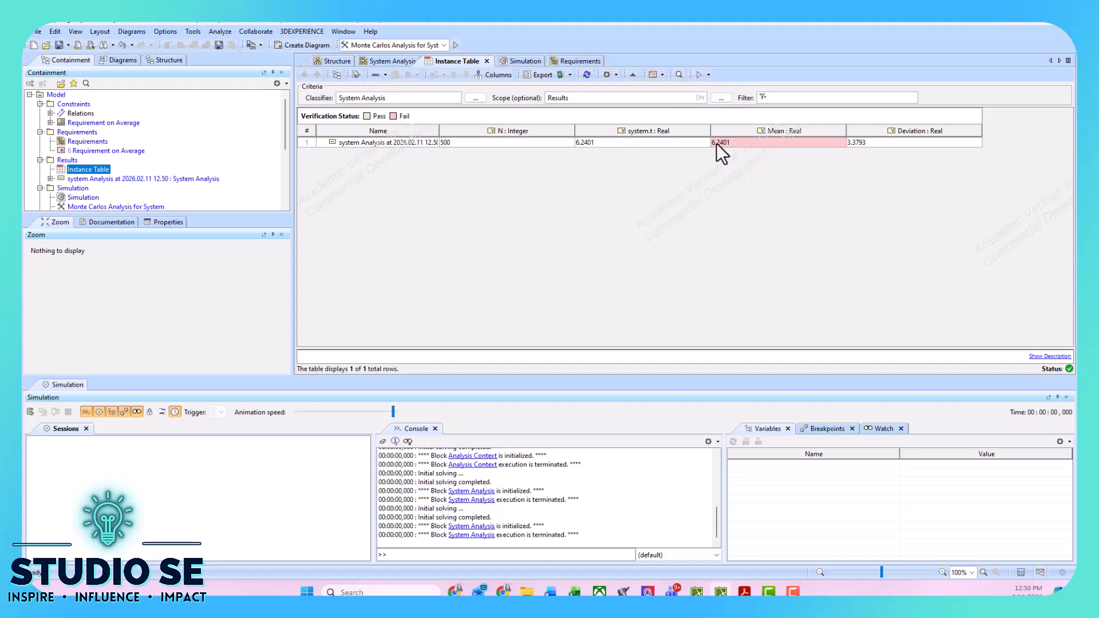
mouse_move(719, 145)
- Evaluate the instance table, rerun the Monte Carlos Analysis for System configuration until ten runs are recorded, and close the Simulation pane
click(698, 75)
click(455, 44)
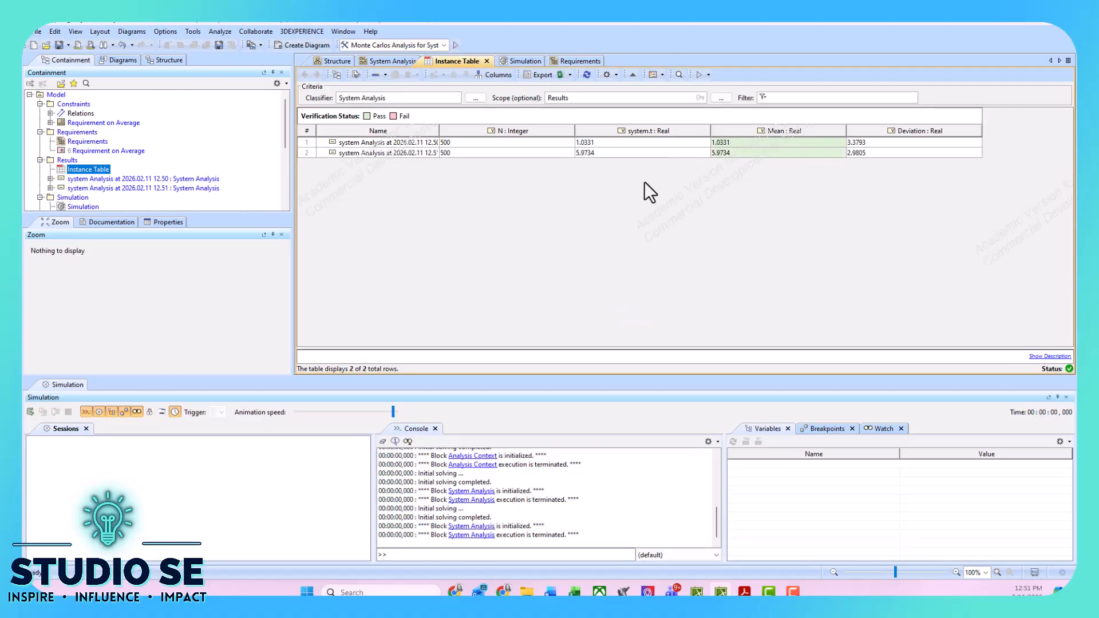
click(458, 45)
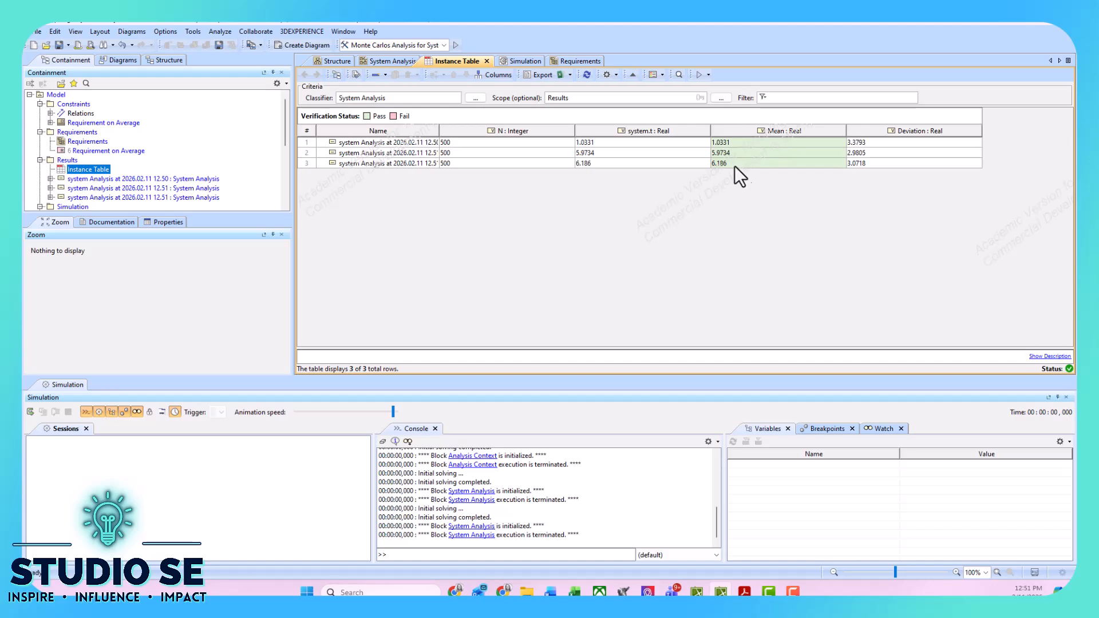
click(455, 45)
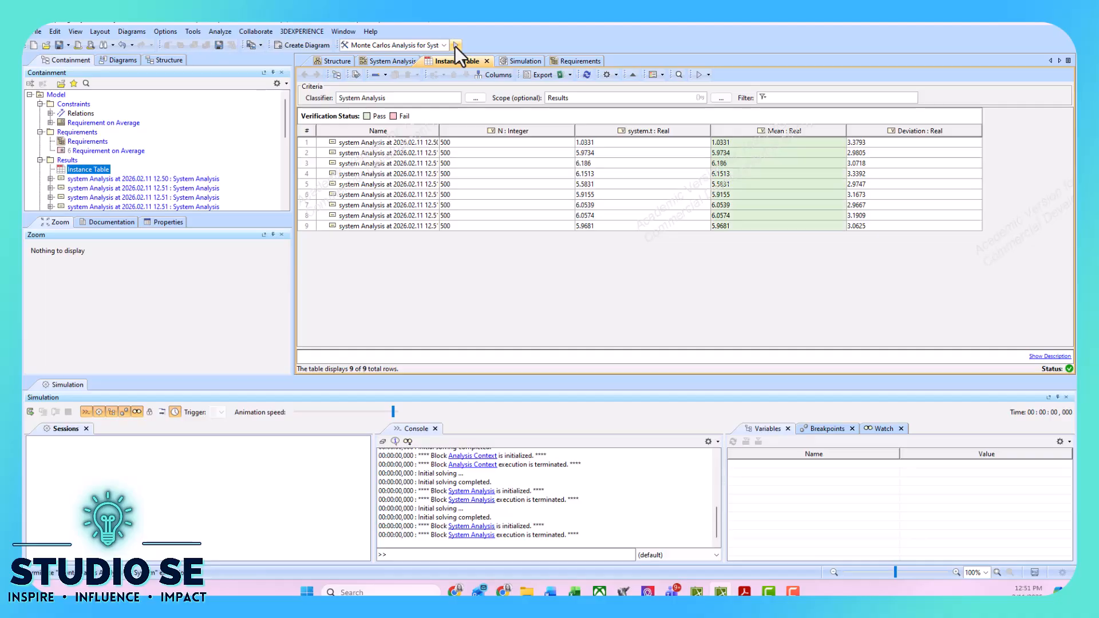
click(456, 44)
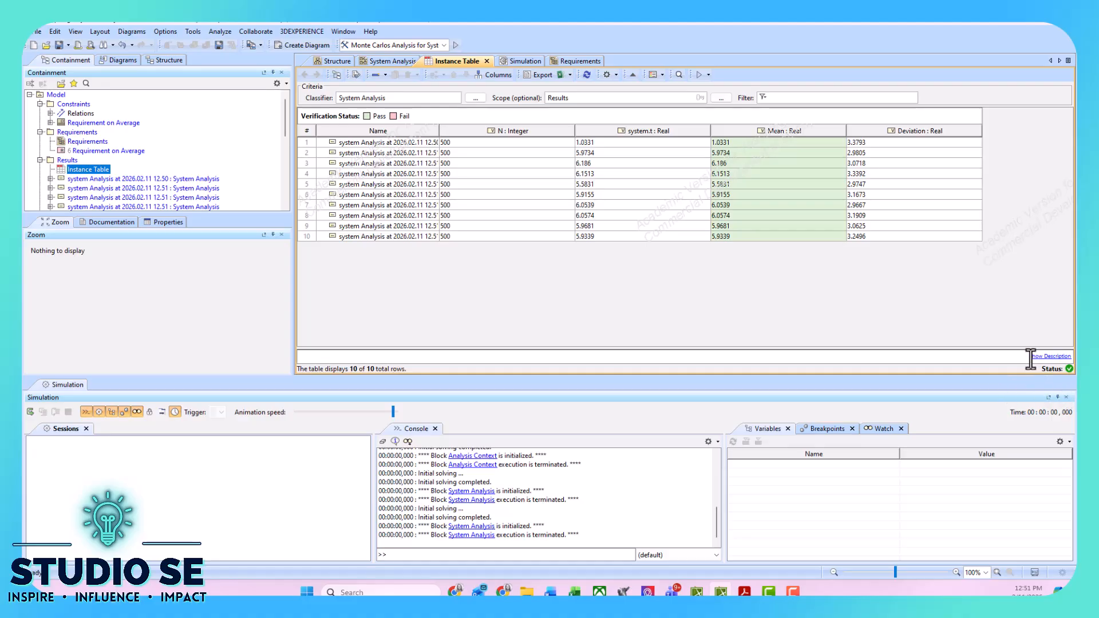
click(1066, 397)
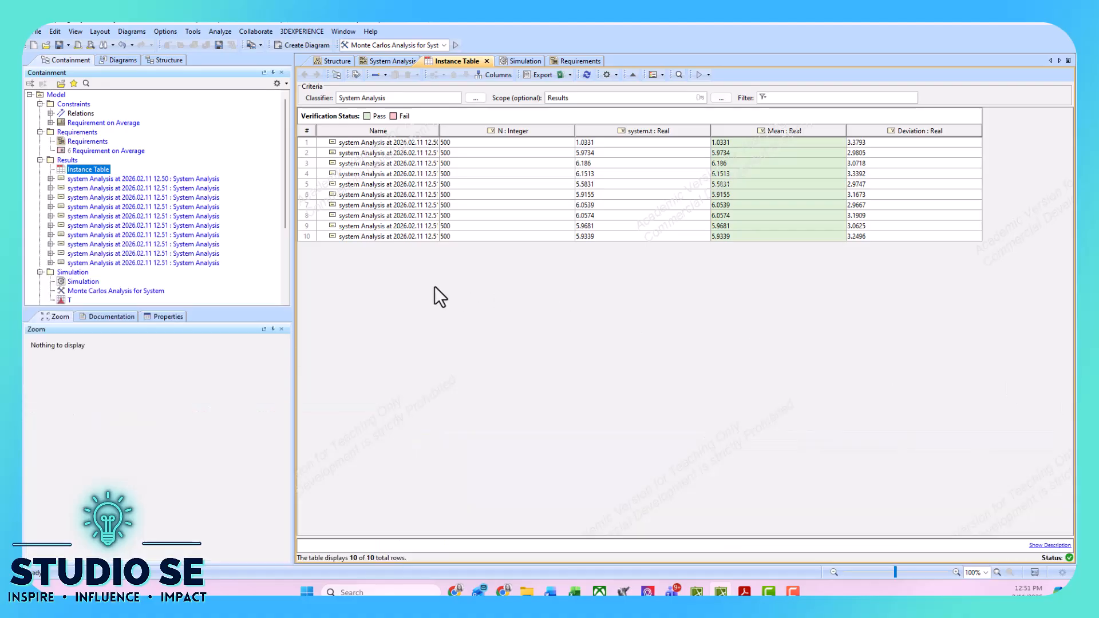